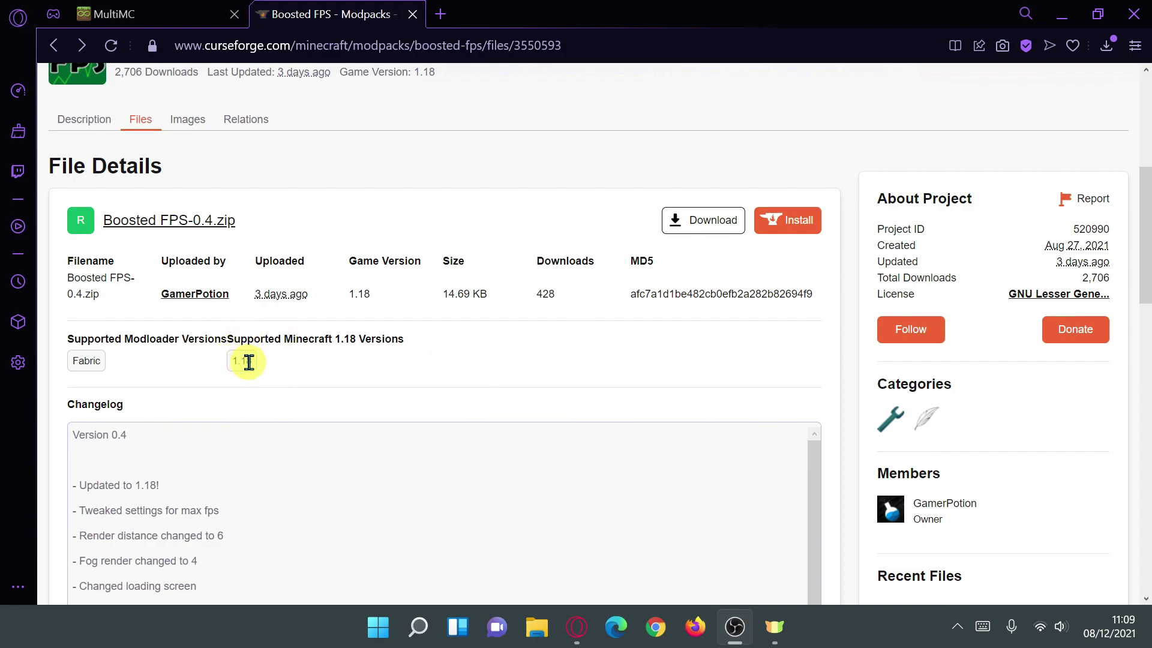
Step: Open the "use" page of the Fabric website to get the Fabric installer
{"action": "left_click", "coordinate": [258, 363]}
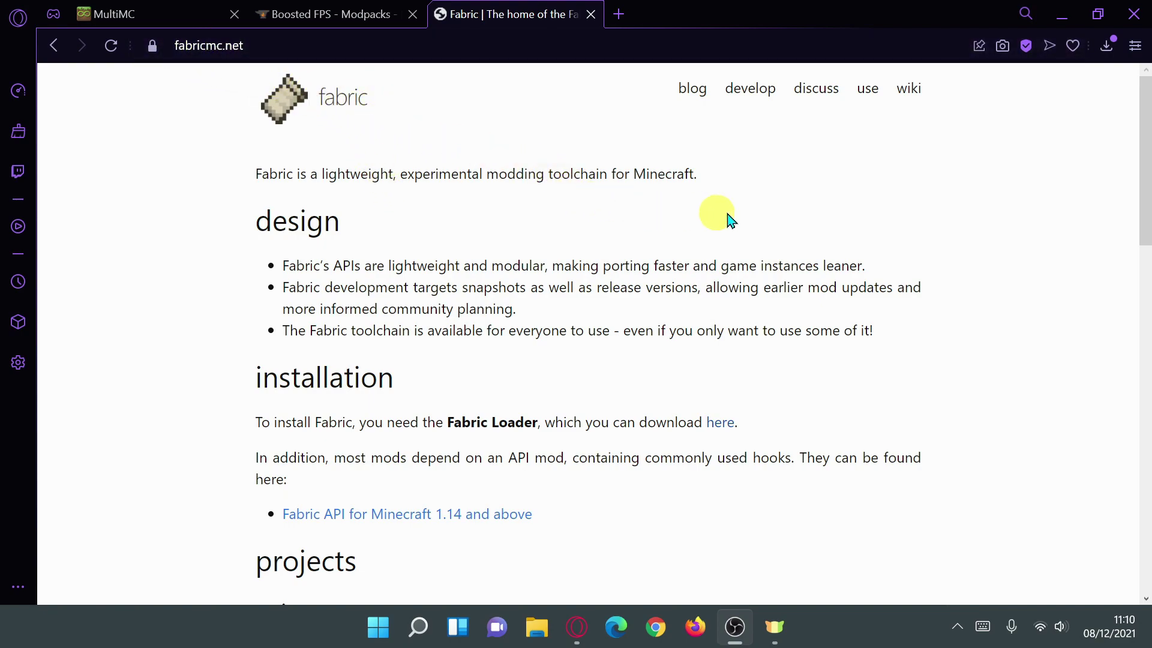
{"action": "left_click", "coordinate": [867, 94]}
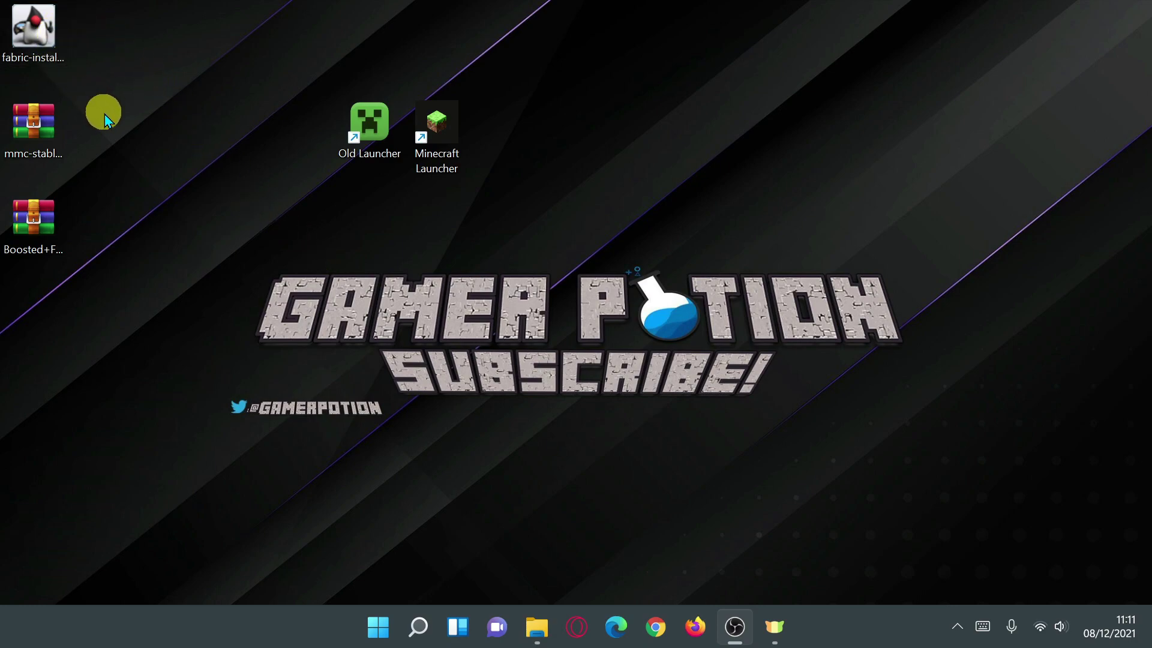
Step: Move fabric-installer-0.10.2.jar beside the Minecraft Launcher shortcut on the desktop and run it
{"action": "left_click_drag", "start_coordinate": [35, 34], "coordinate": [529, 154]}
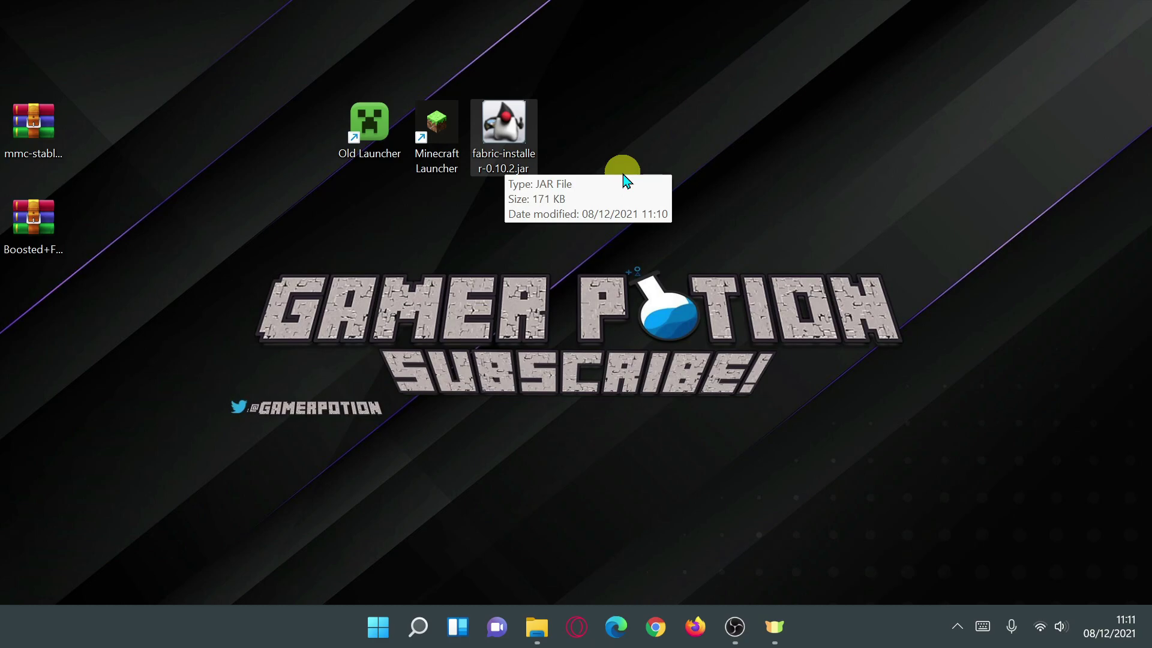
{"action": "double_click", "coordinate": [505, 149]}
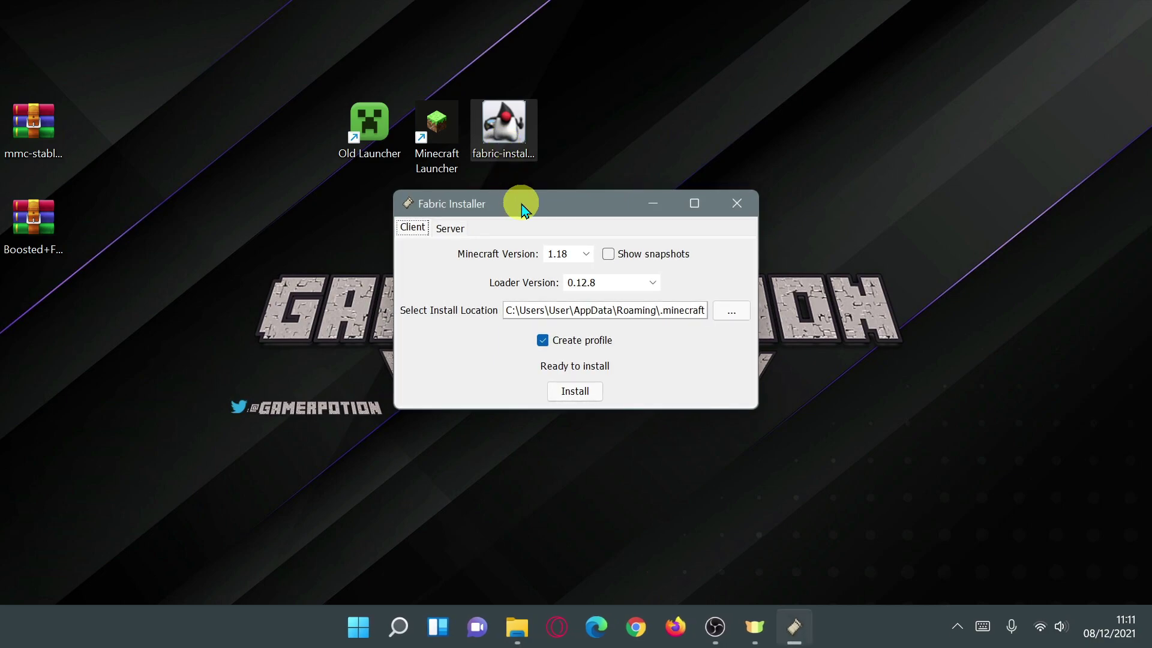
{"action": "mouse_move", "coordinate": [542, 205]}
{"action": "left_mouse_down"}
{"action": "mouse_move", "coordinate": [488, 243]}
{"action": "mouse_move", "coordinate": [532, 235]}
{"action": "left_mouse_up"}
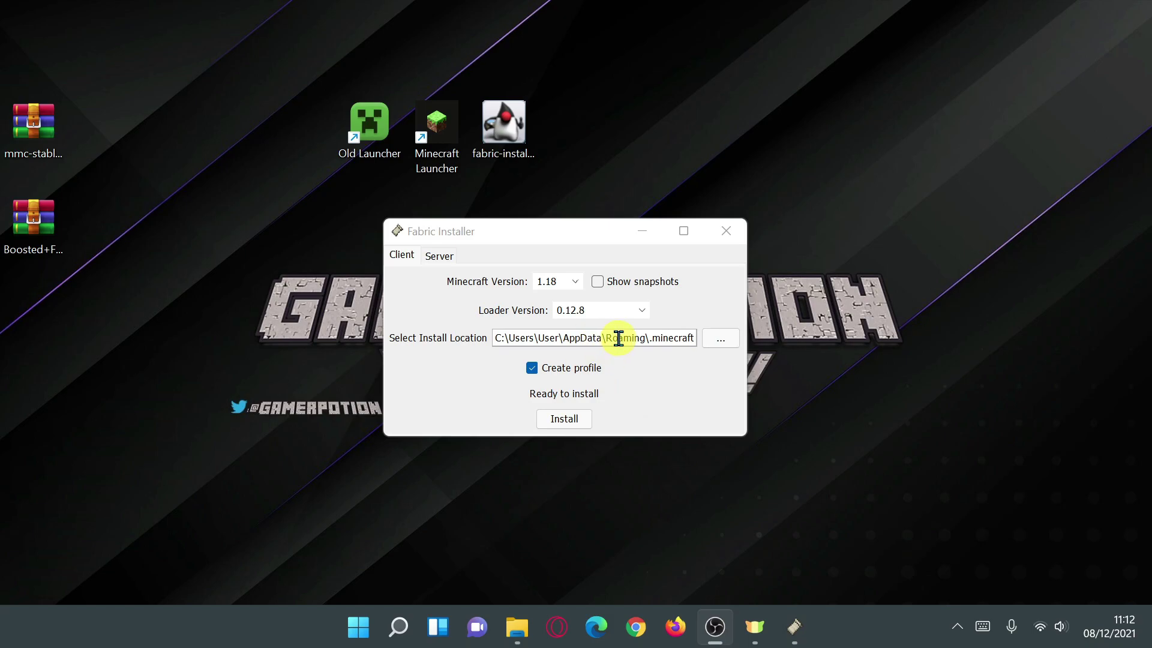
Step: Install Fabric Loader 0.12.8 for Minecraft 1.18 into the Microsoft Store / Xbox launcher, creating a profile
{"action": "left_click", "coordinate": [580, 426]}
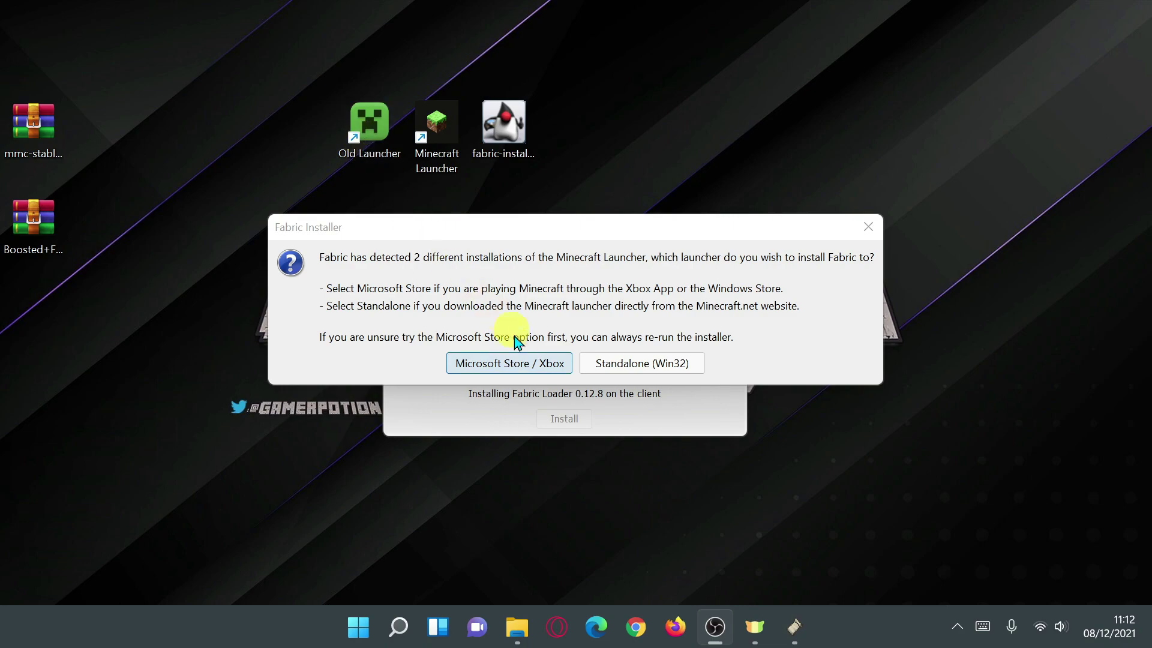
{"action": "left_click", "coordinate": [536, 372]}
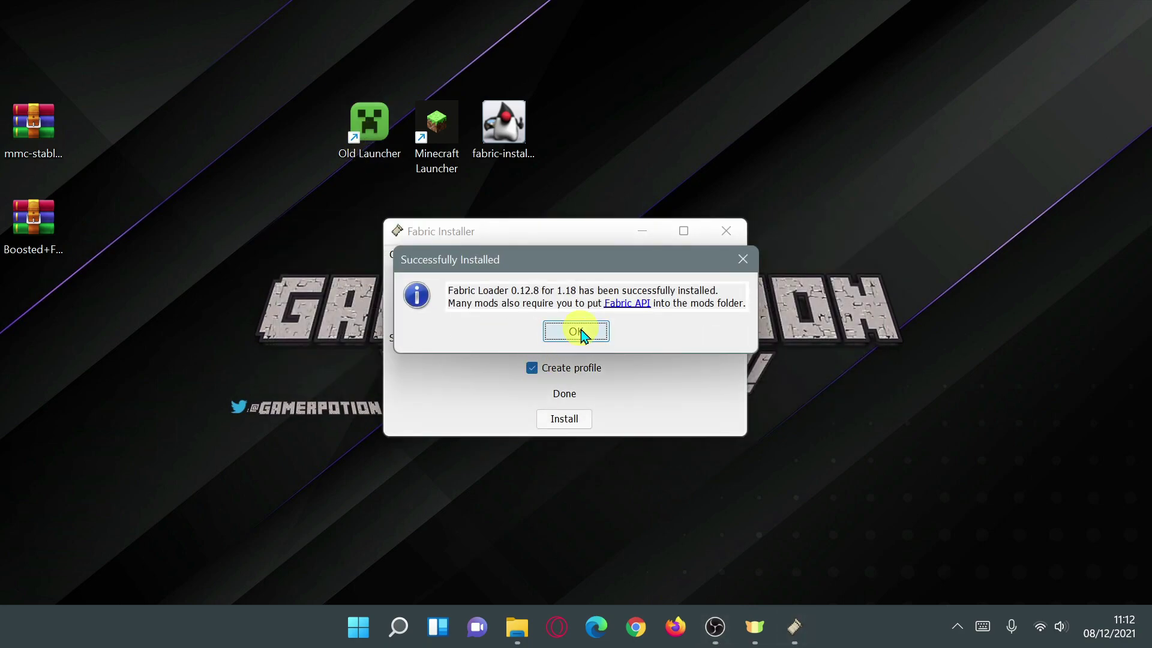
{"action": "left_click", "coordinate": [580, 332]}
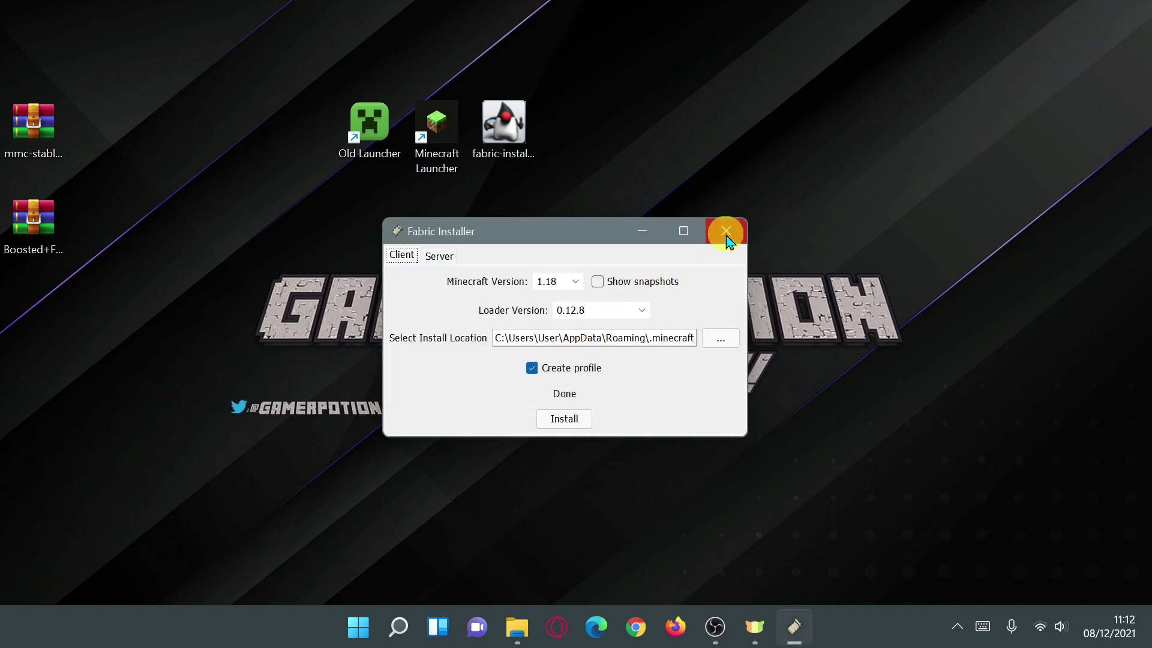
Step: Close the Fabric Installer and delete fabric-installer-0.10.2.jar from the desktop
{"action": "left_click", "coordinate": [726, 233]}
{"action": "left_click_drag", "start_coordinate": [566, 57], "coordinate": [499, 203]}
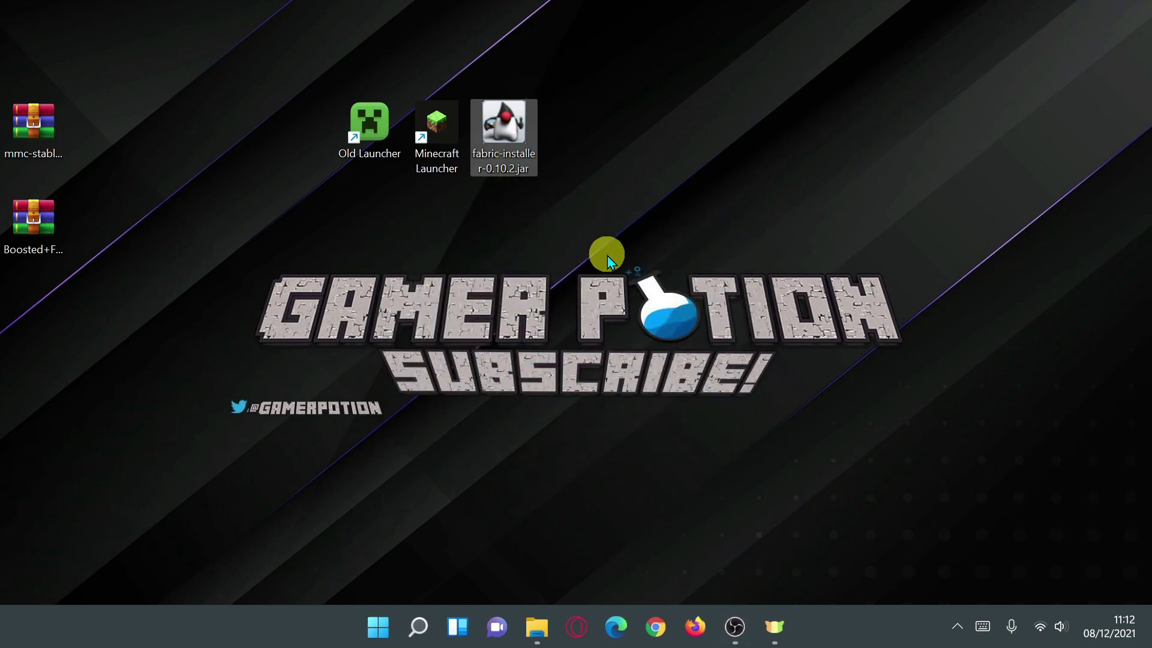
{"action": "key", "text": "Delete"}
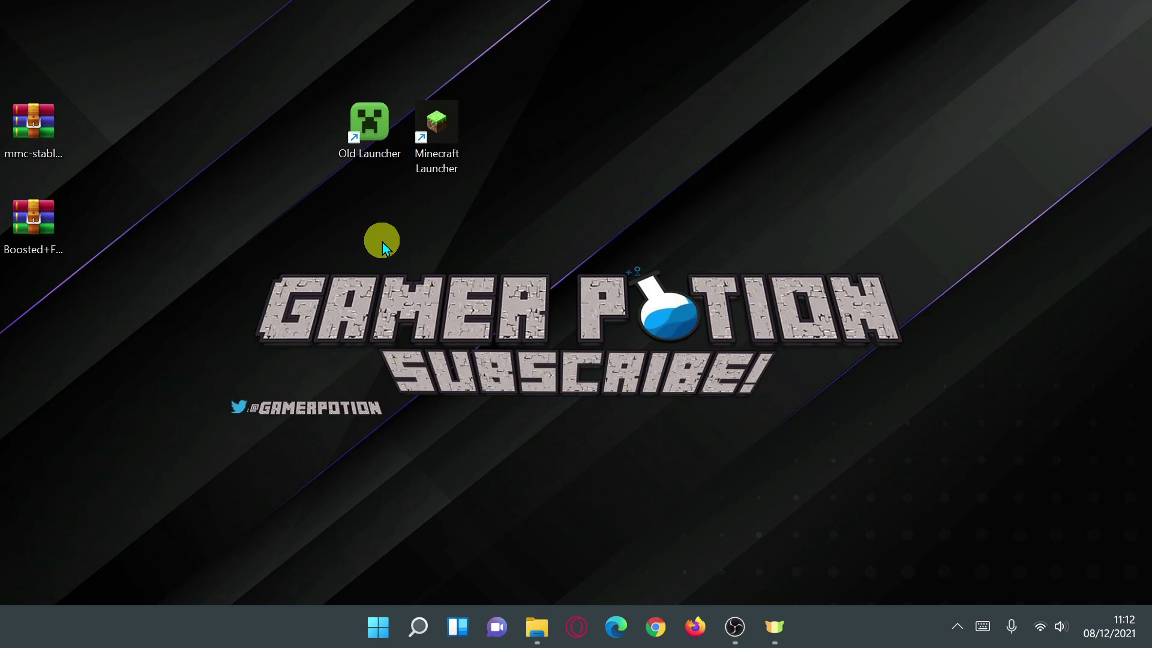
Step: Extract the MultiMC folder from mmc-stable-win32.zip to the desktop
{"action": "double_click", "coordinate": [52, 118]}
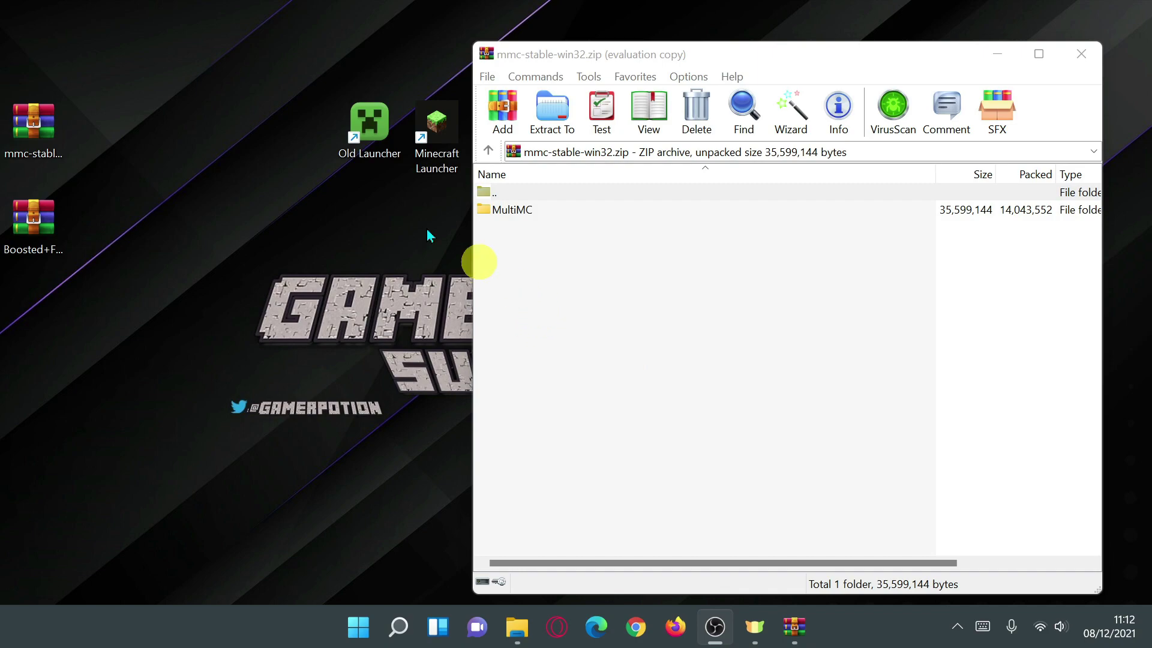
{"action": "left_click", "coordinate": [54, 141]}
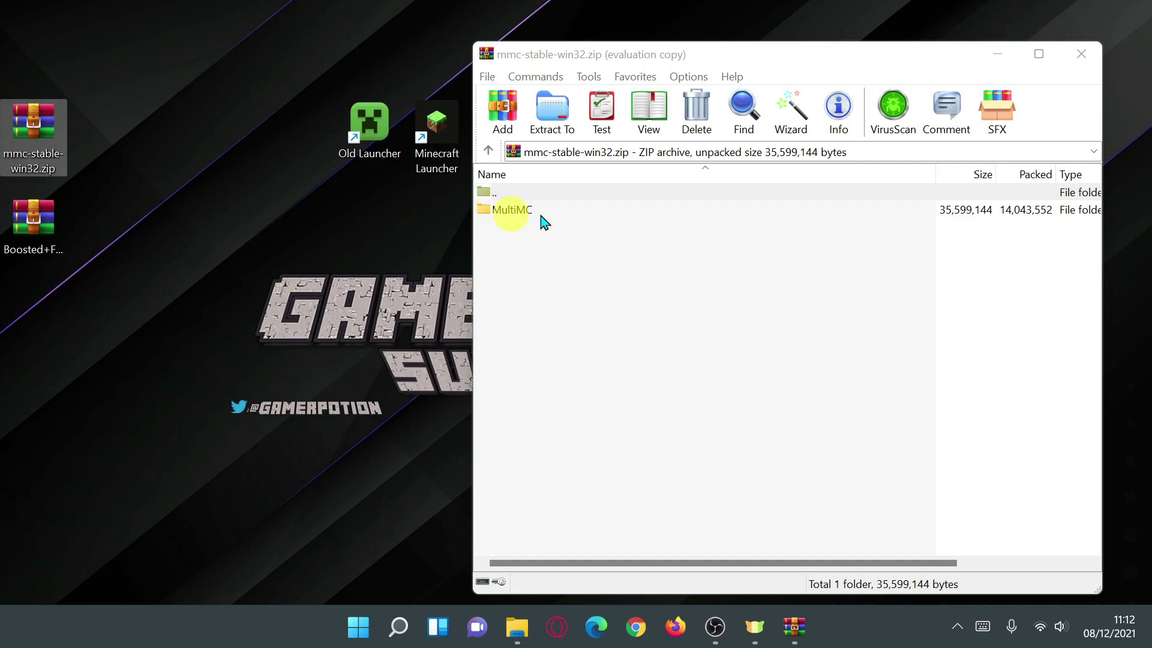
{"action": "mouse_move", "coordinate": [639, 50]}
{"action": "left_mouse_down"}
{"action": "mouse_move", "coordinate": [531, 41]}
{"action": "mouse_move", "coordinate": [632, 61]}
{"action": "left_mouse_up"}
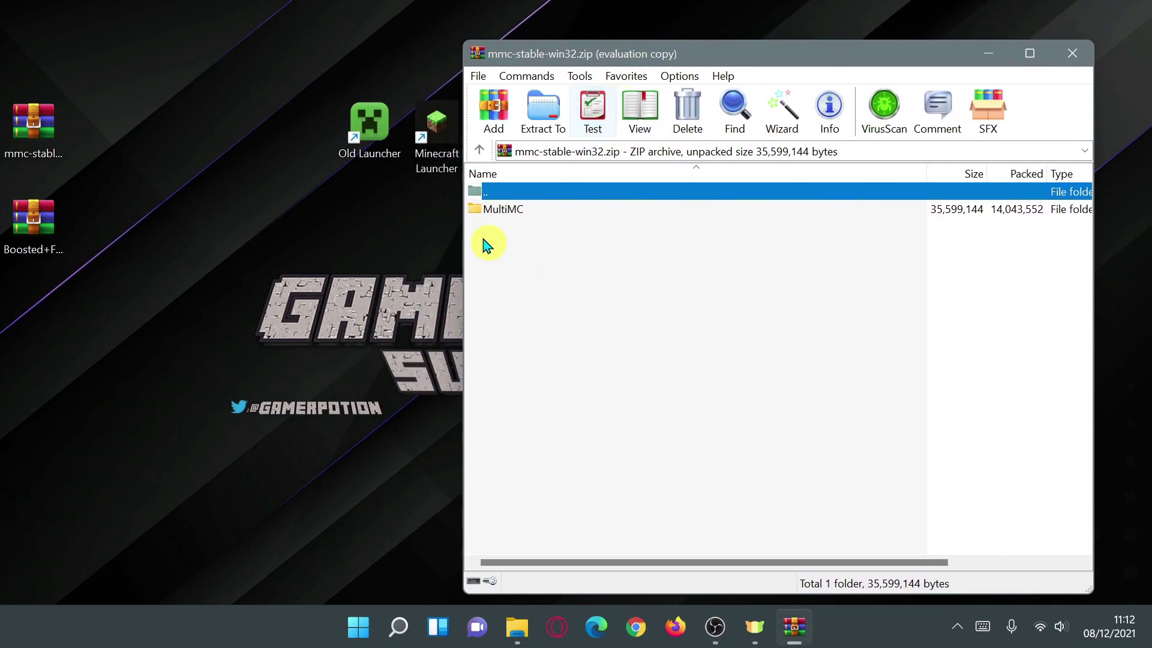
{"action": "left_click", "coordinate": [502, 208]}
{"action": "left_click_drag", "start_coordinate": [501, 210], "coordinate": [257, 221]}
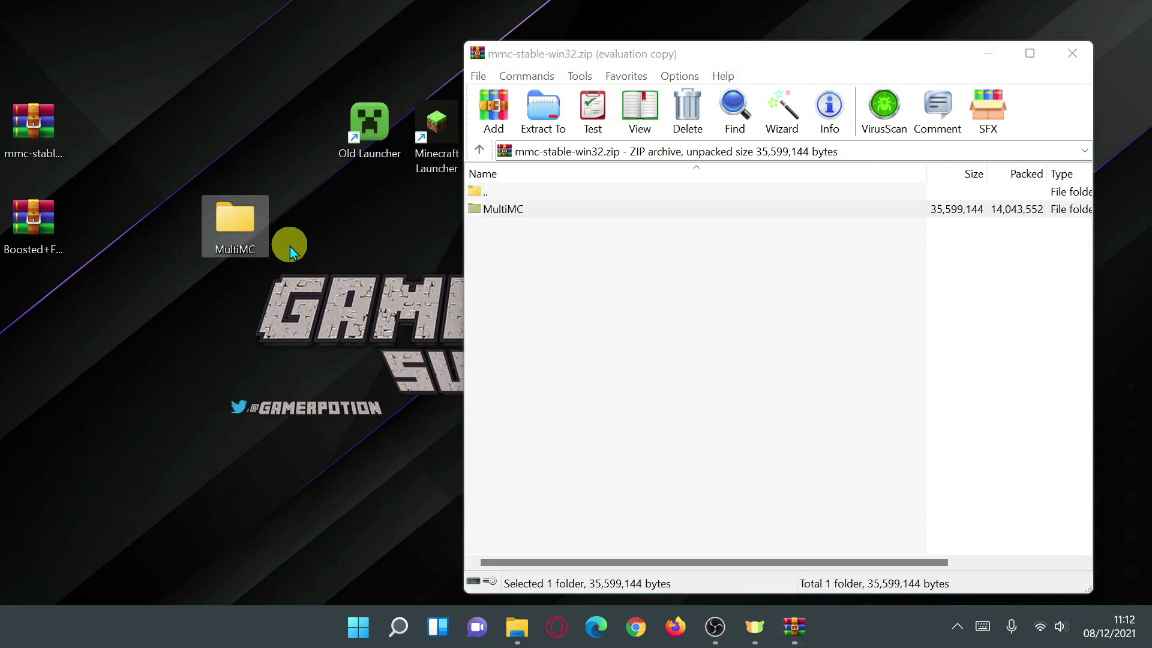
Step: Close the archive and delete mmc-stable-win32.zip from the desktop
{"action": "left_click", "coordinate": [1073, 53]}
{"action": "left_click", "coordinate": [51, 139]}
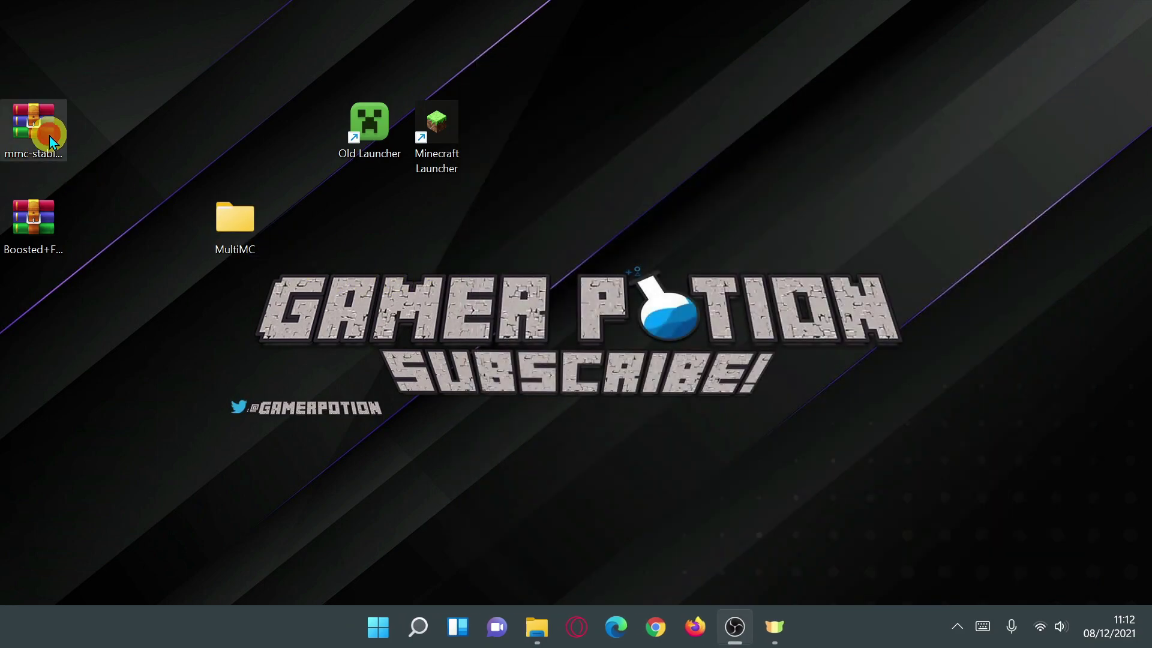
{"action": "key", "text": "Delete"}
Step: Launch MultiMC.exe from the extracted MultiMC folder
{"action": "left_click", "coordinate": [246, 225]}
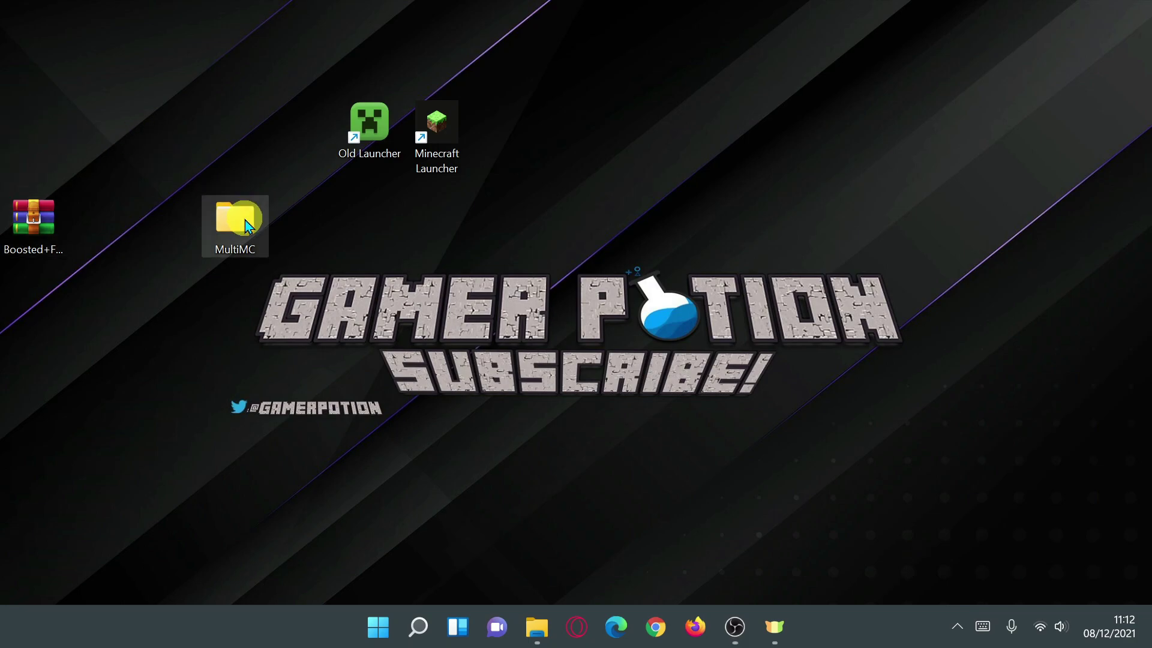
{"action": "double_click", "coordinate": [245, 220]}
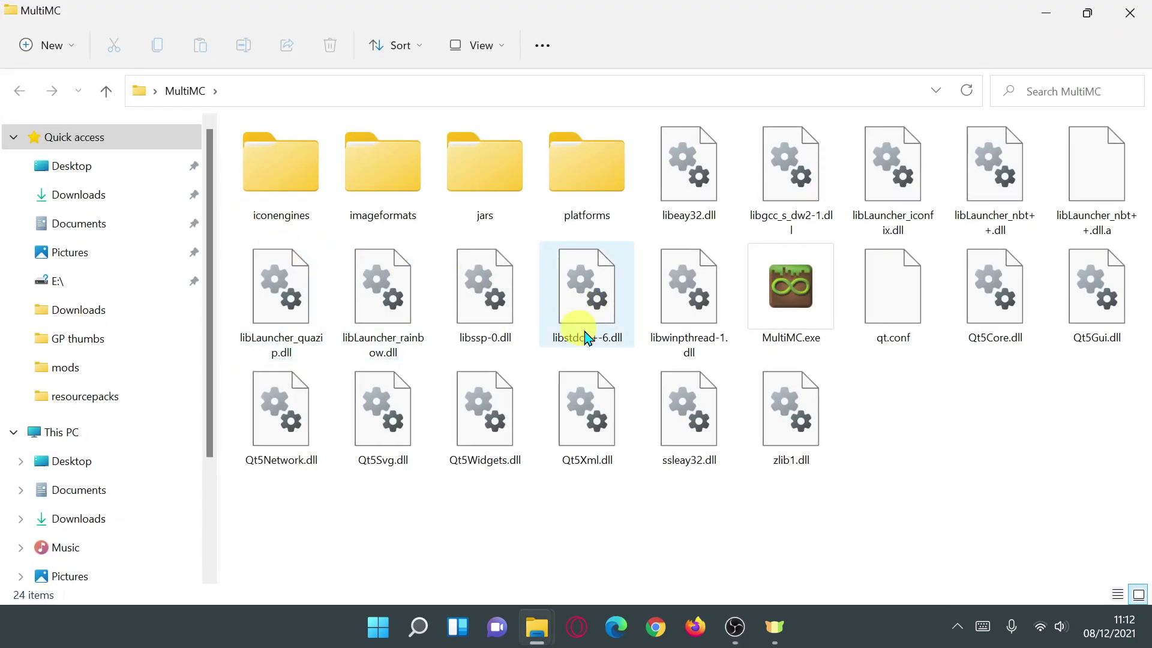
{"action": "left_click", "coordinate": [790, 346]}
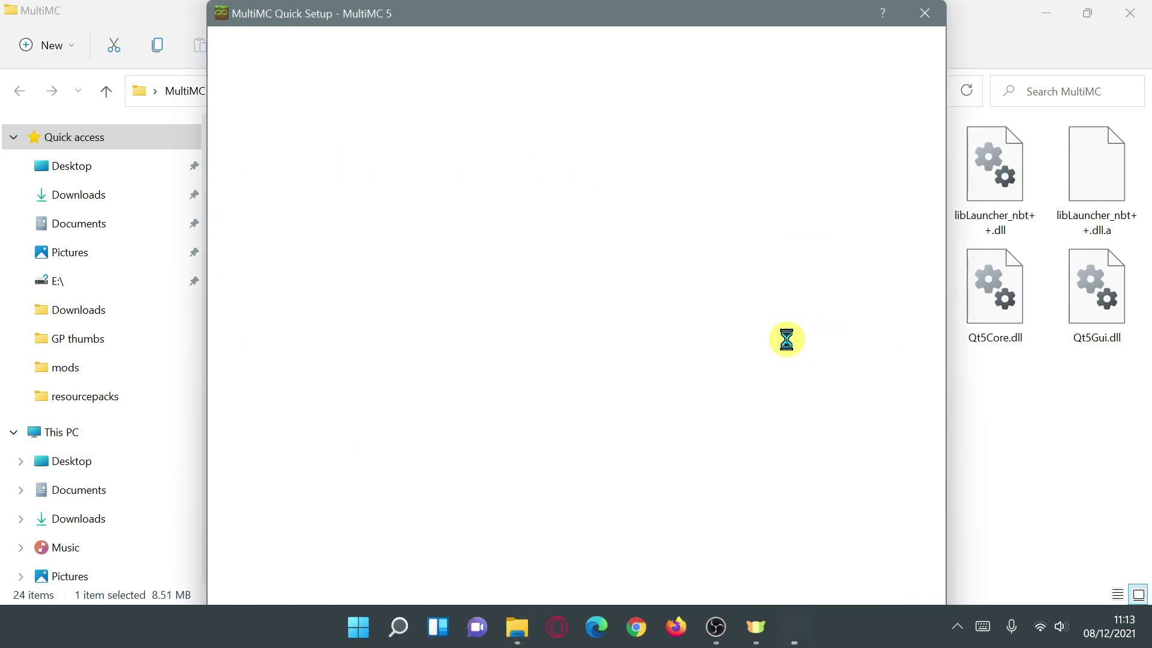
Step: Complete the MultiMC quick setup with American English, the suggested Java 1.8.0_312, default memory allocation and analytics enabled
{"action": "left_click_drag", "start_coordinate": [661, 15], "coordinate": [734, 57]}
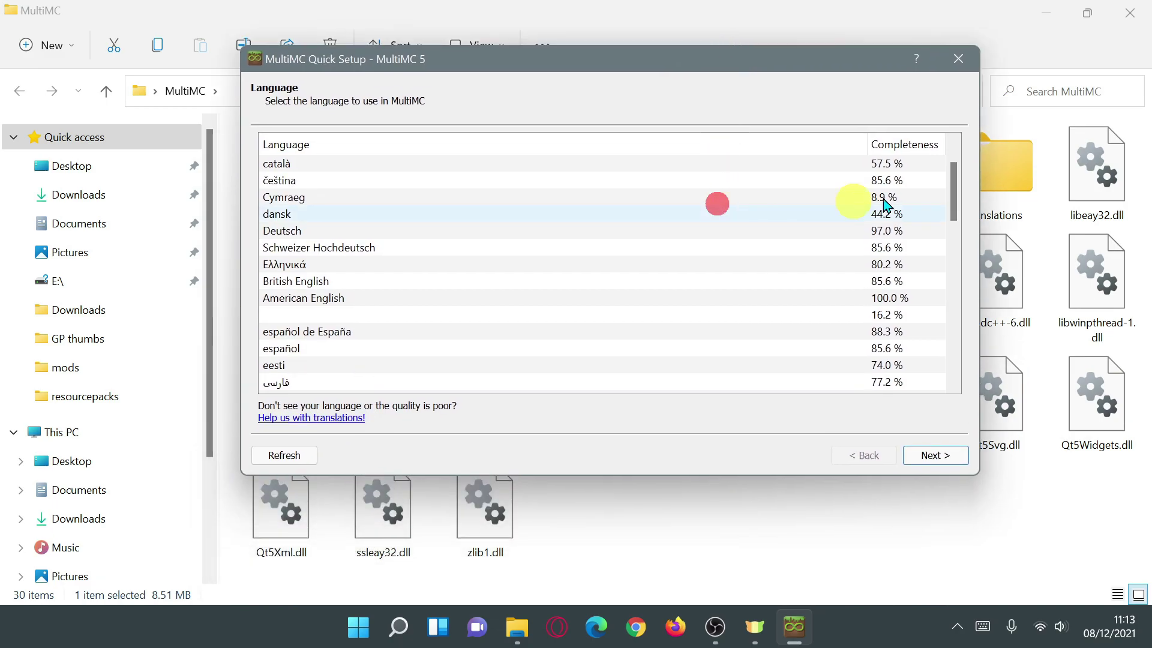
{"action": "left_click_drag", "start_coordinate": [956, 175], "coordinate": [957, 179]}
{"action": "left_click", "coordinate": [340, 282]}
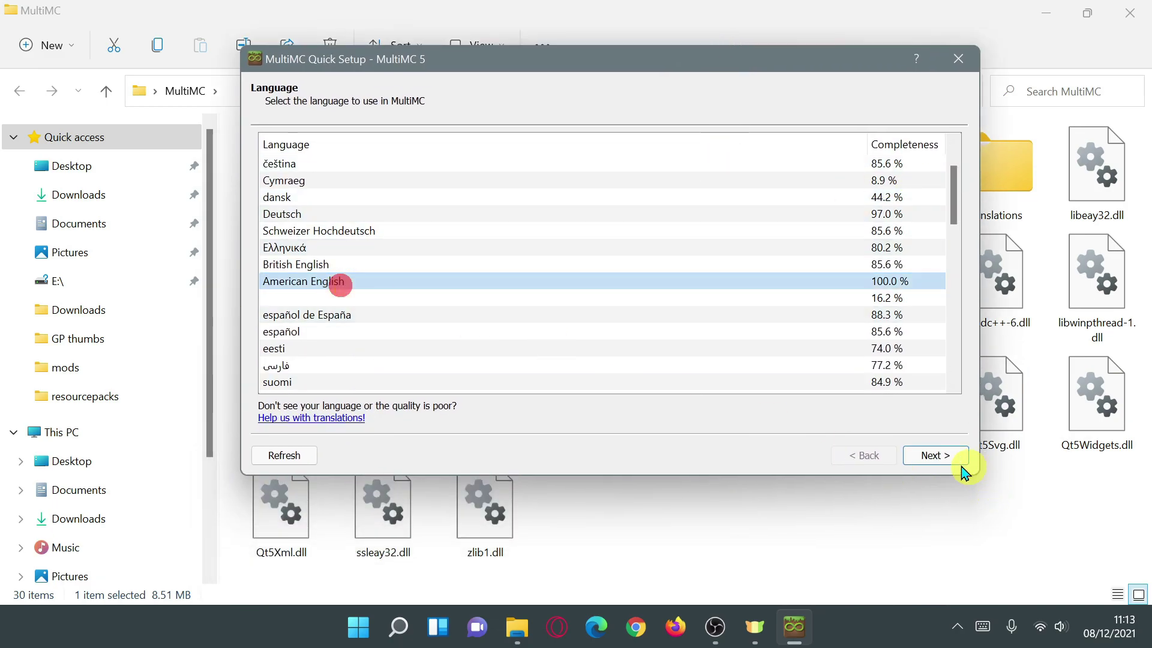
{"action": "left_click", "coordinate": [935, 455]}
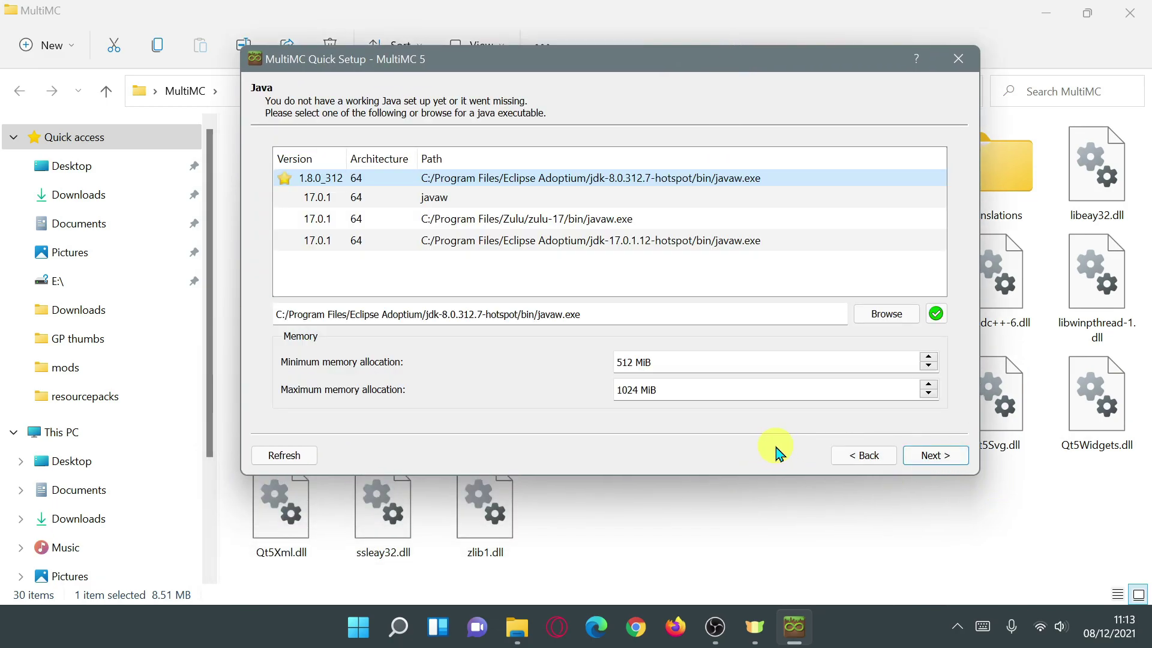
{"action": "left_click", "coordinate": [933, 460]}
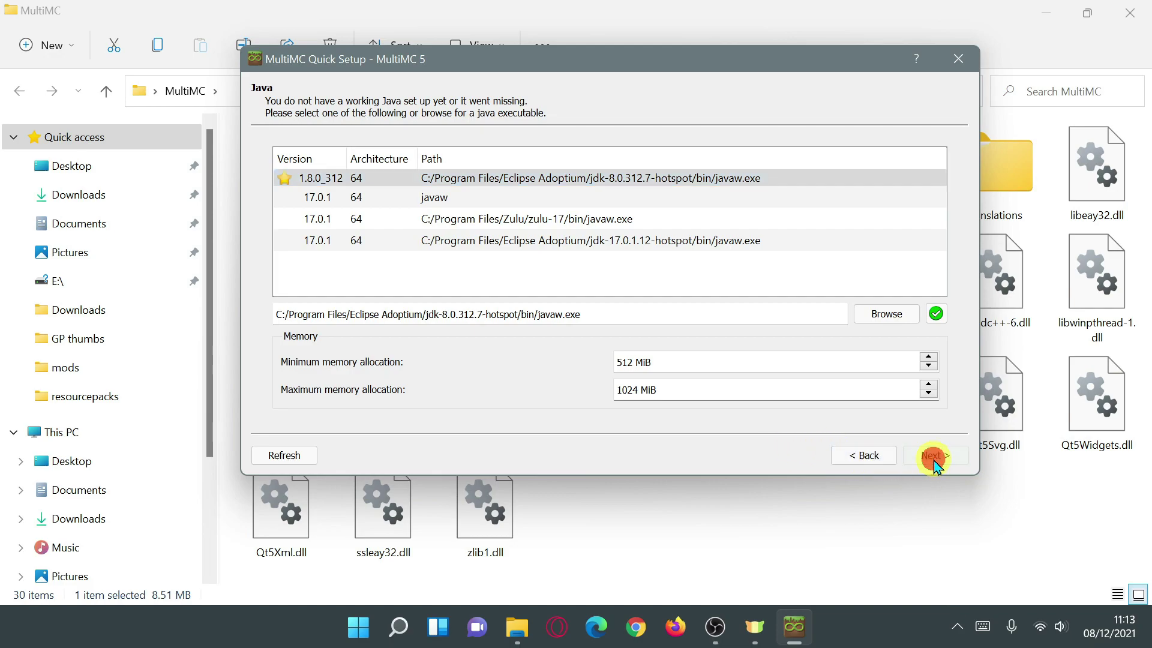
{"action": "left_click", "coordinate": [931, 462]}
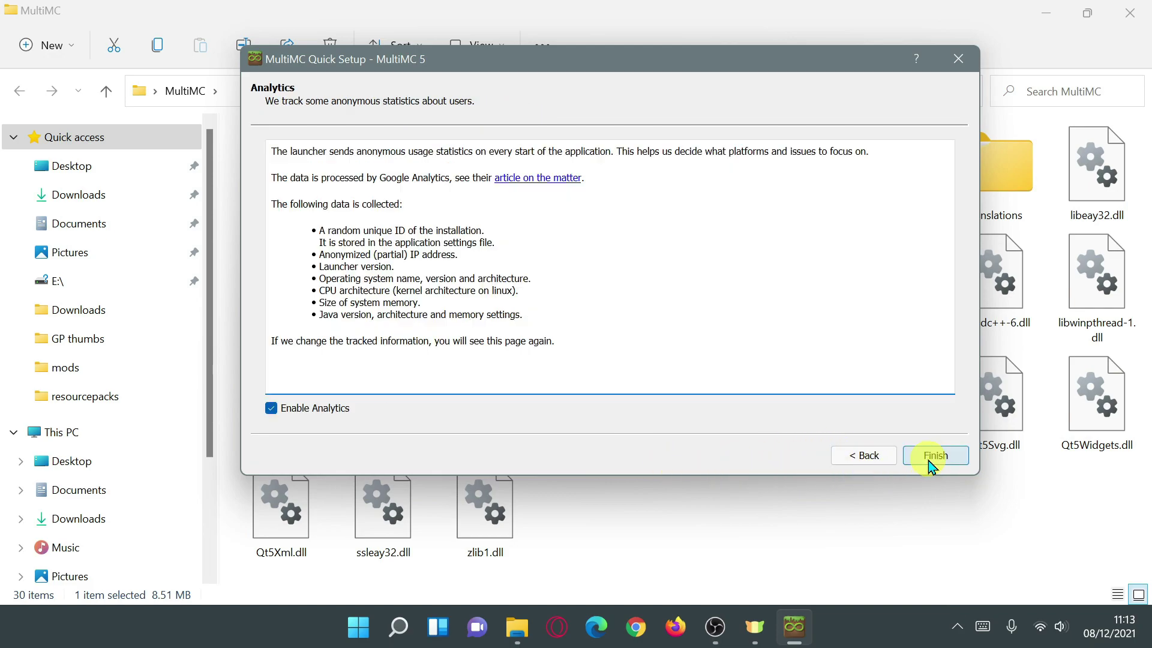
{"action": "left_click", "coordinate": [946, 456]}
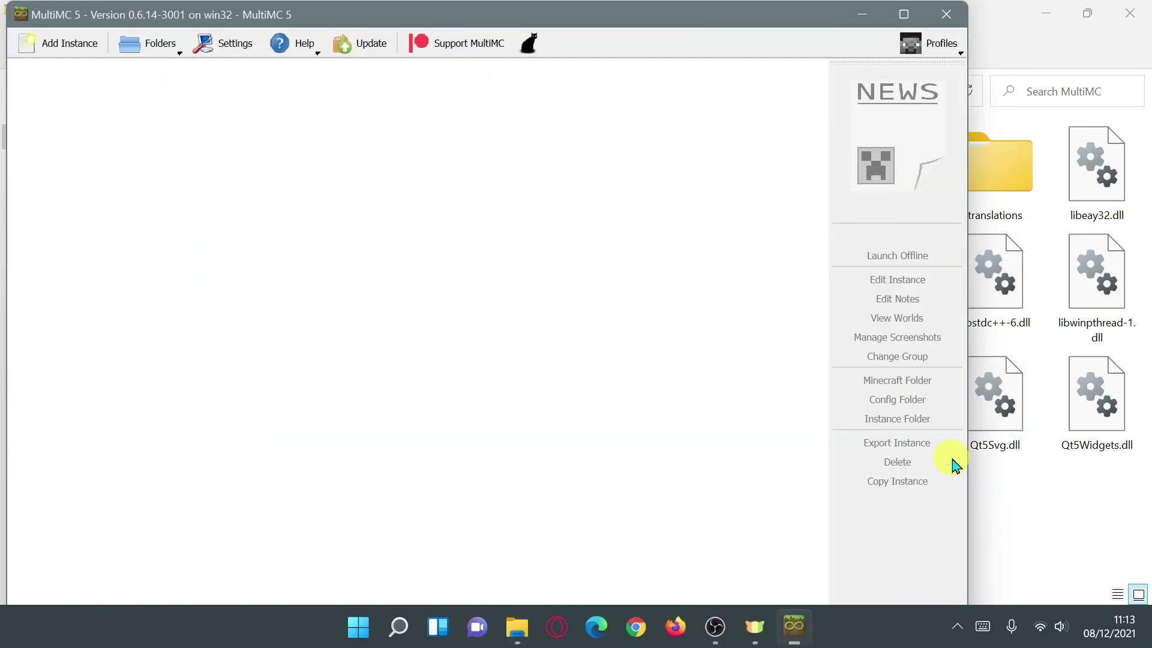
Step: Maximize MultiMC and add a new instance by importing Boosted+FPS-0.4.zip from the desktop
{"action": "double_click", "coordinate": [700, 14]}
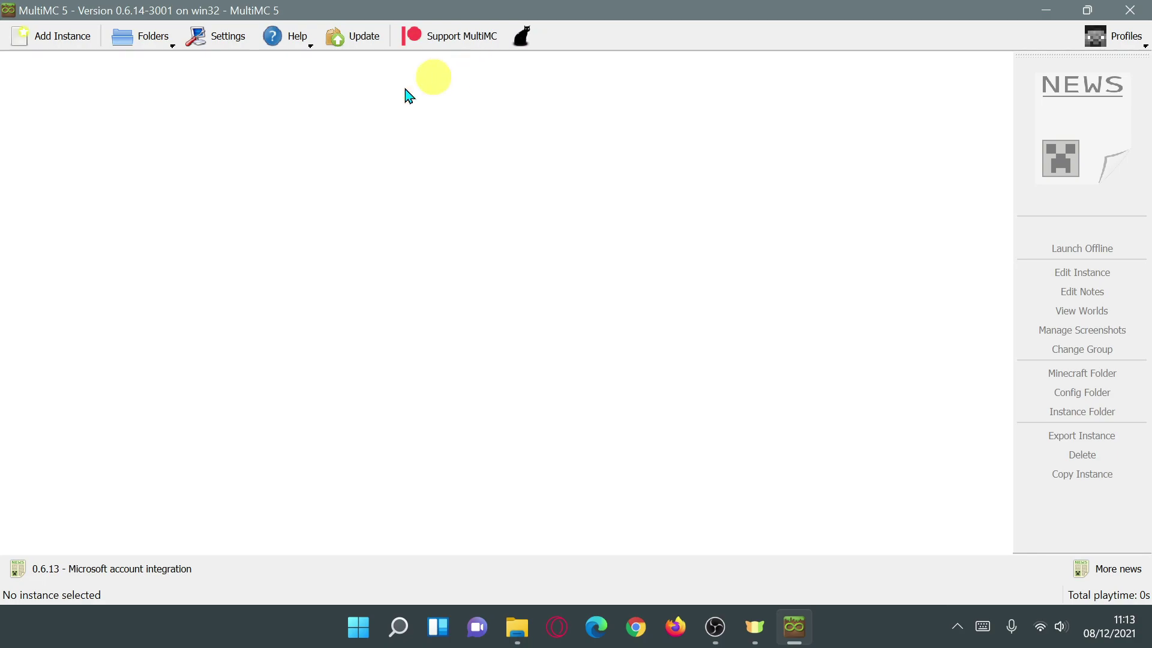
{"action": "left_click", "coordinate": [60, 45]}
{"action": "left_click", "coordinate": [213, 303]}
{"action": "left_click", "coordinate": [963, 315]}
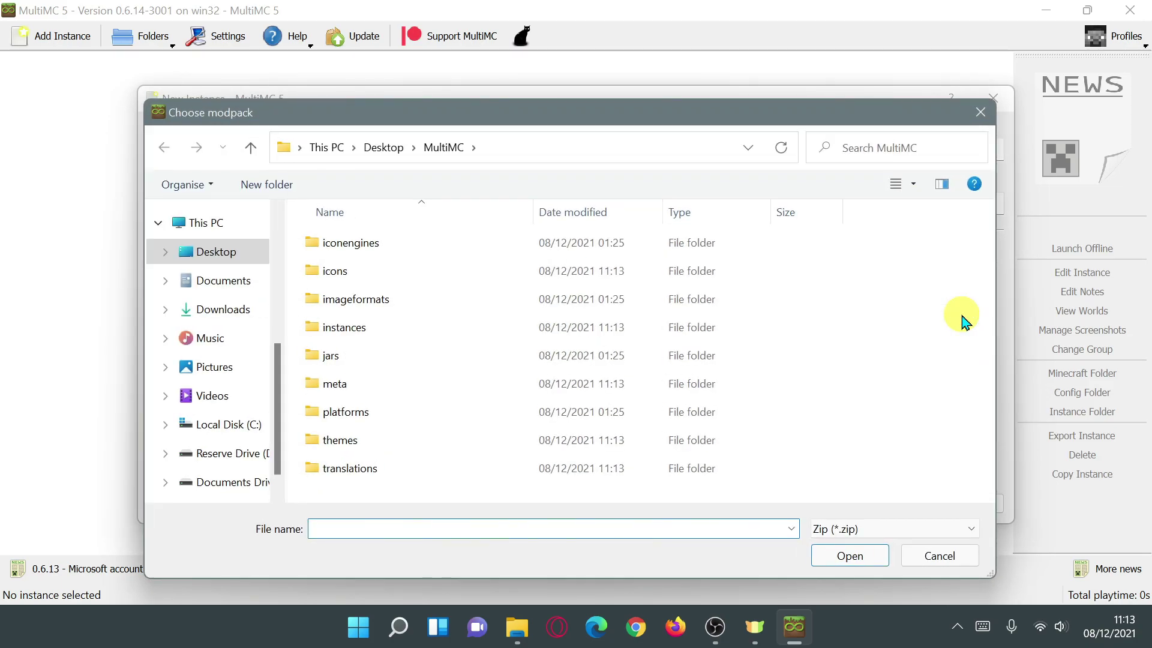
{"action": "left_click", "coordinate": [220, 255]}
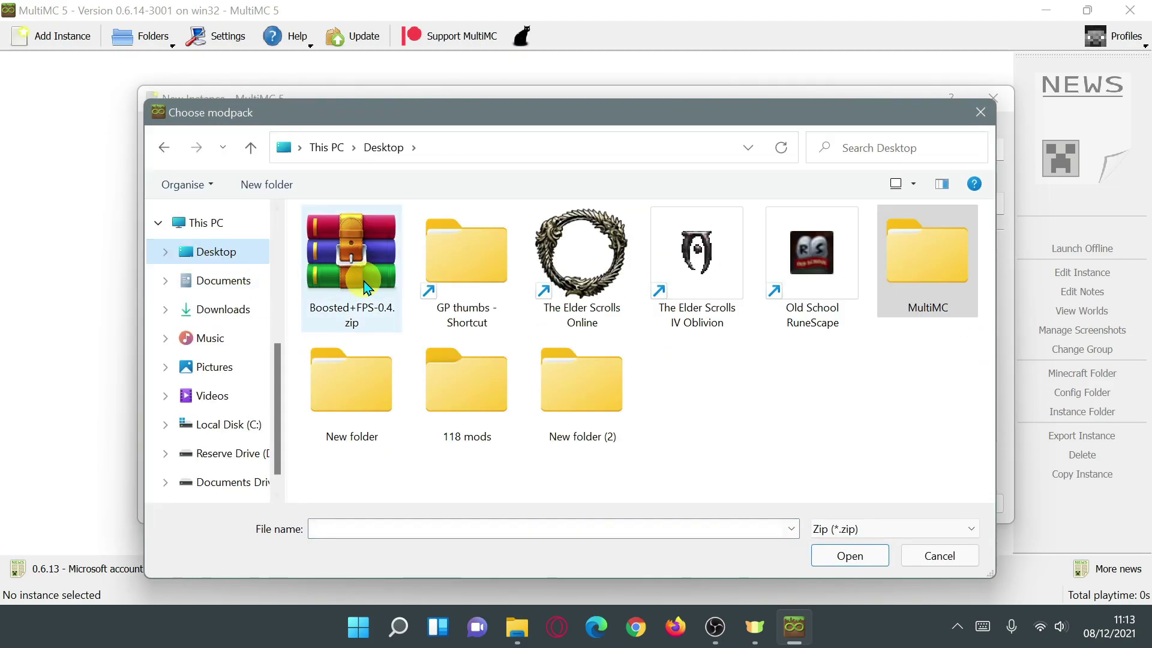
{"action": "left_click", "coordinate": [365, 285]}
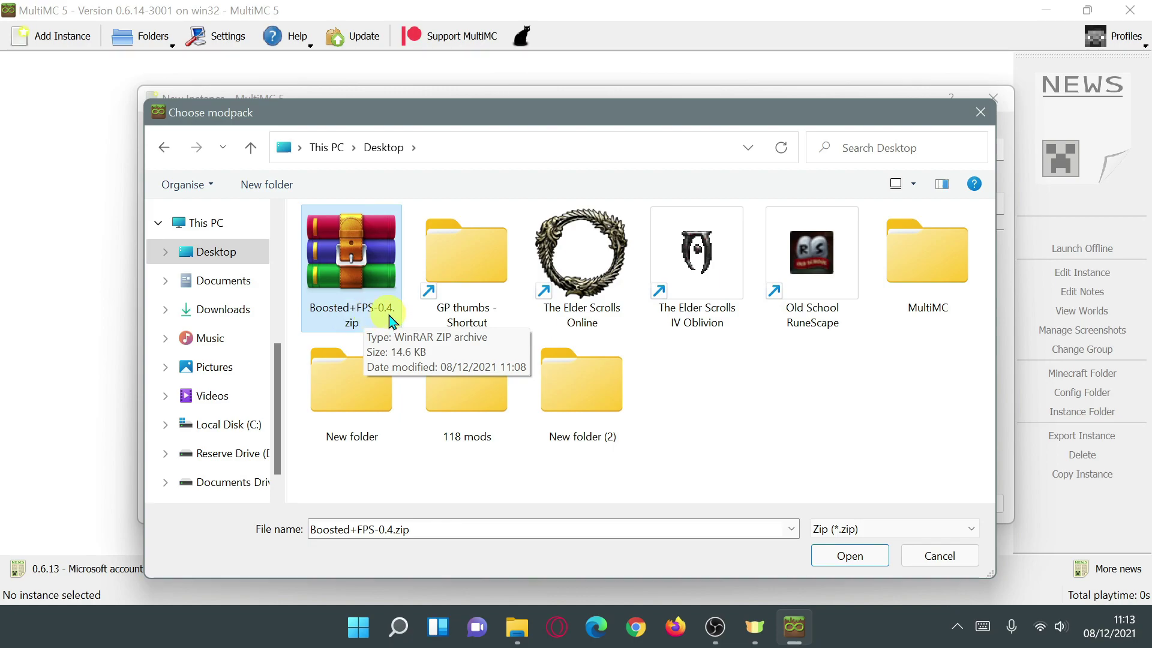
{"action": "left_click", "coordinate": [851, 556]}
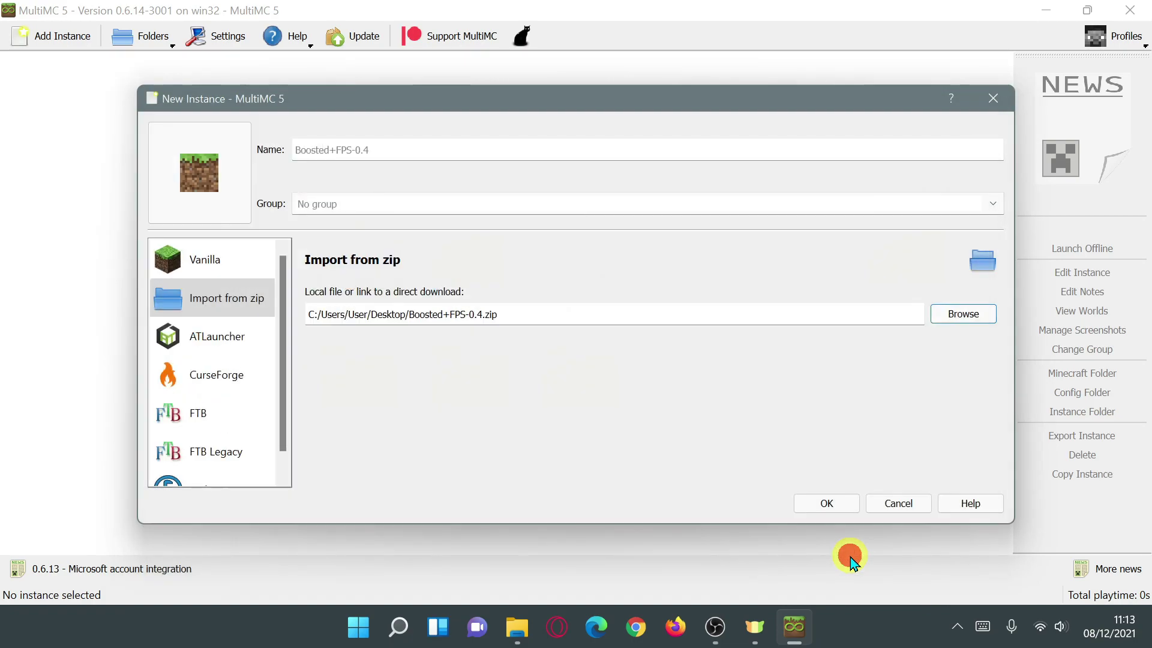
{"action": "left_click", "coordinate": [821, 506]}
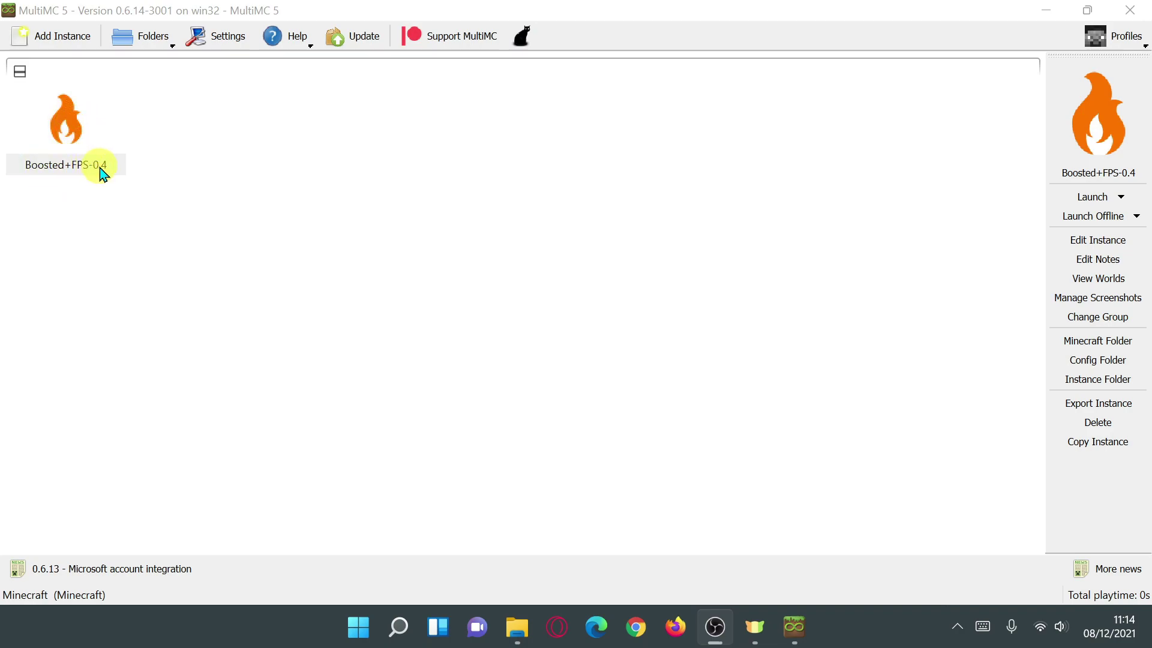
Step: Open the Minecraft folder of the Boosted+FPS-0.4 instance
{"action": "right_click", "coordinate": [72, 121]}
{"action": "left_click", "coordinate": [169, 369]}
{"action": "double_click", "coordinate": [484, 9]}
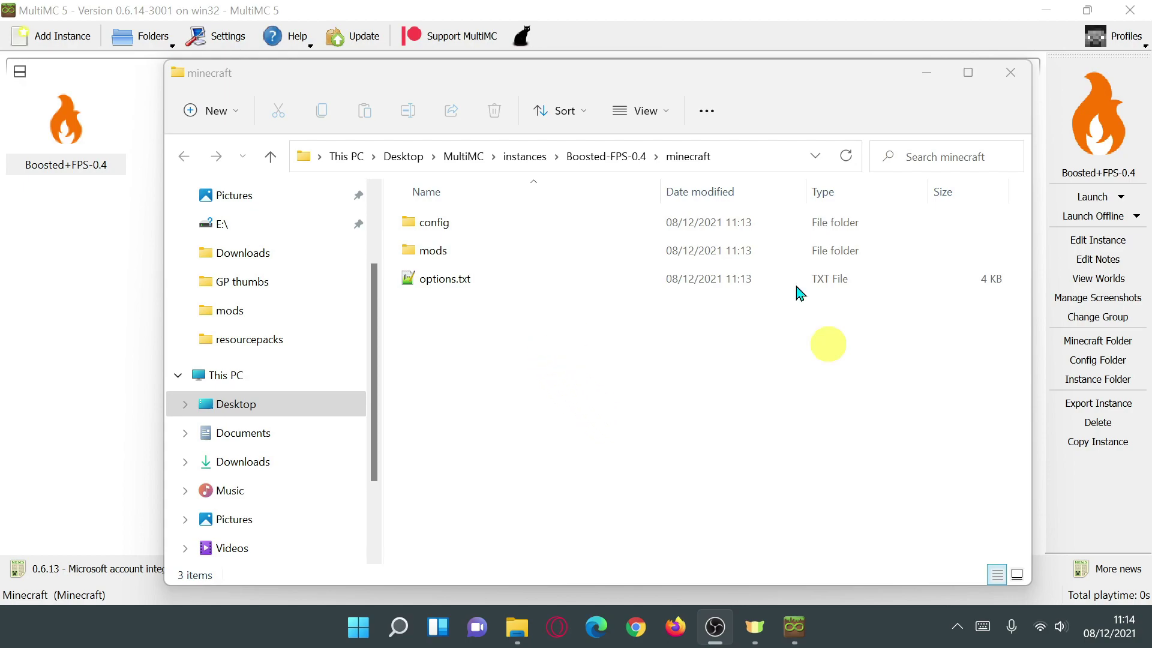
Step: Close MultiMC and its program folder window, then reposition and narrow the instance's minecraft folder window
{"action": "left_click", "coordinate": [1137, 9]}
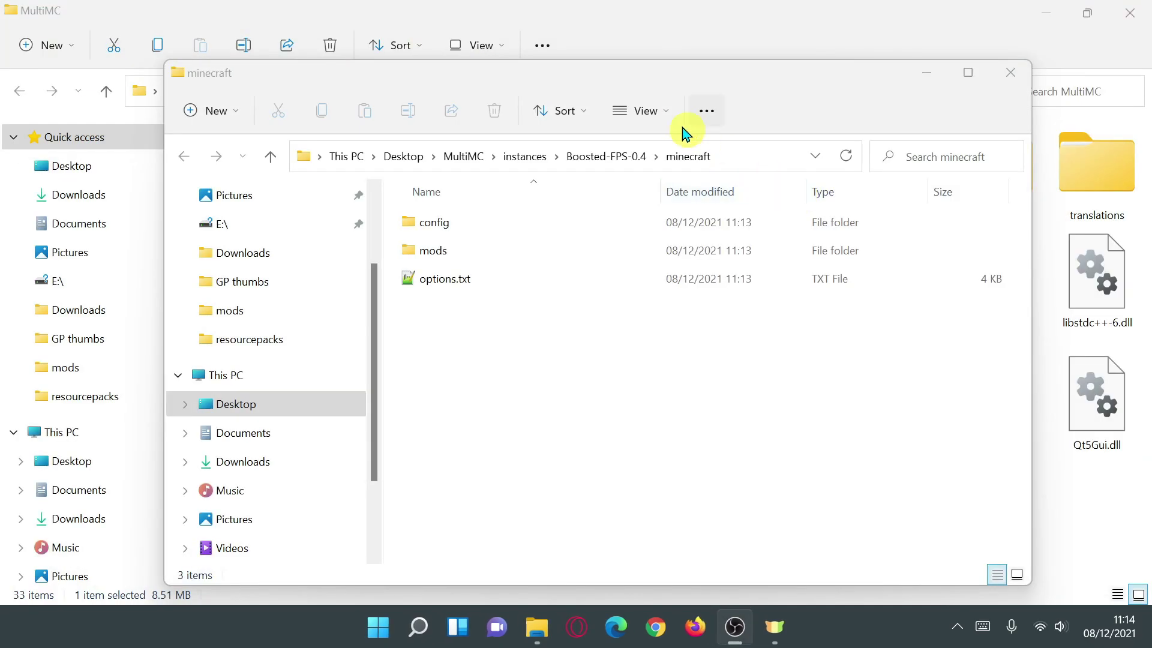
{"action": "left_click", "coordinate": [1129, 13]}
{"action": "left_click_drag", "start_coordinate": [592, 75], "coordinate": [666, 54]}
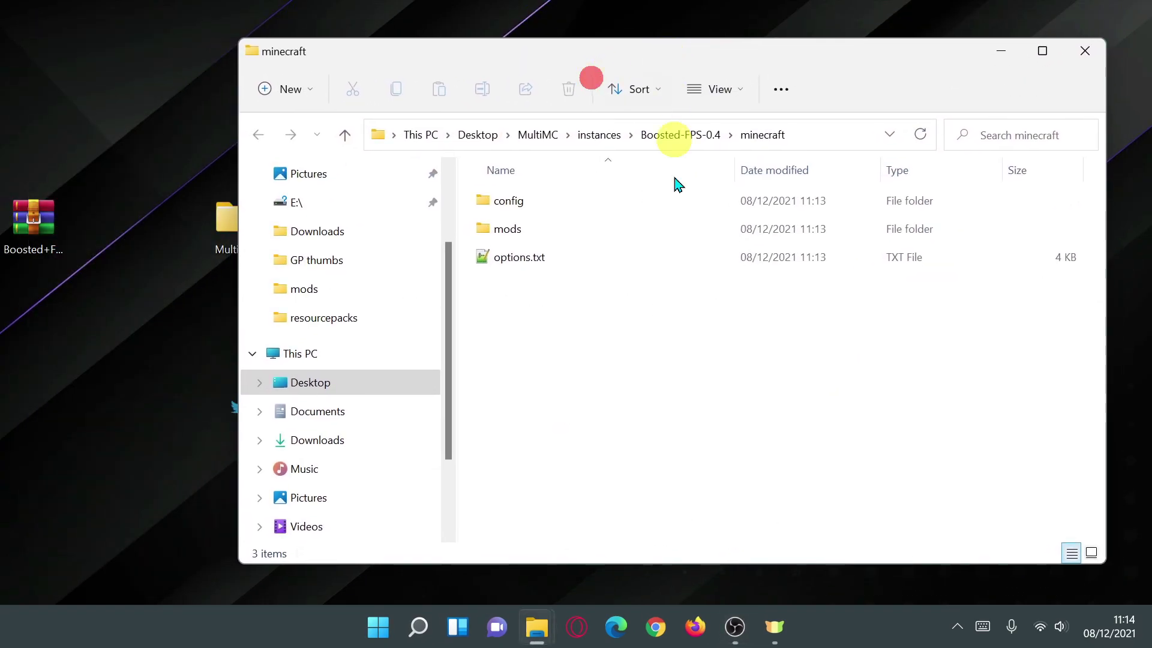
{"action": "left_click_drag", "start_coordinate": [1123, 226], "coordinate": [966, 227]}
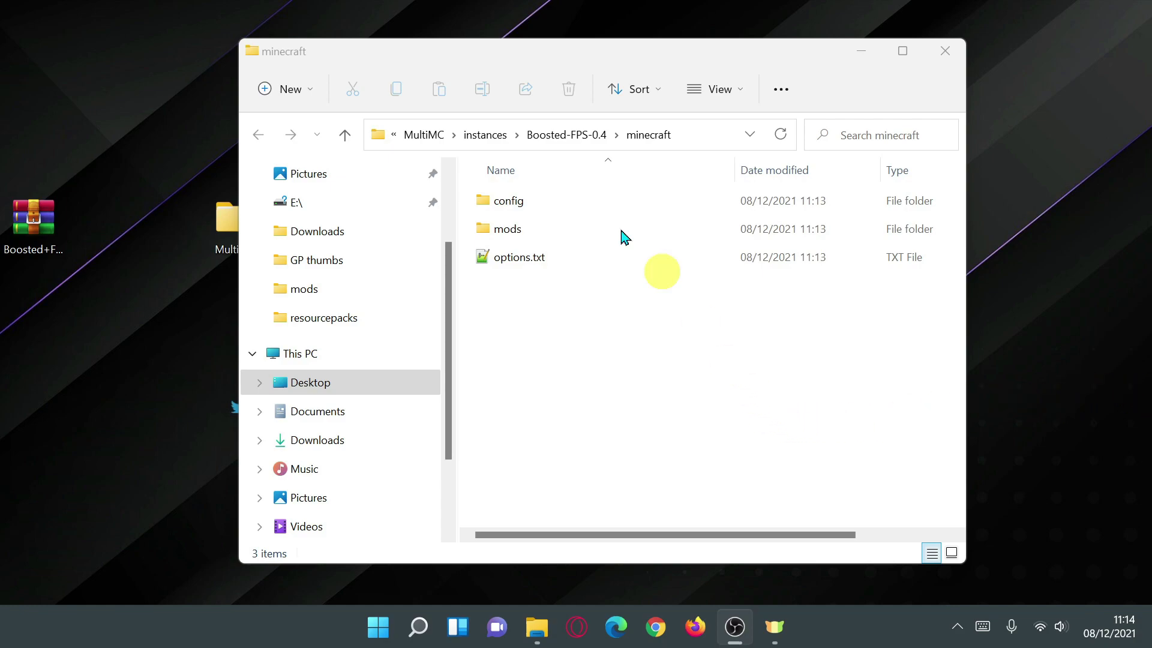
Step: Examine the config, mods and options.txt items in the instance's minecraft folder and look through the config folder's files
{"action": "left_click", "coordinate": [520, 208]}
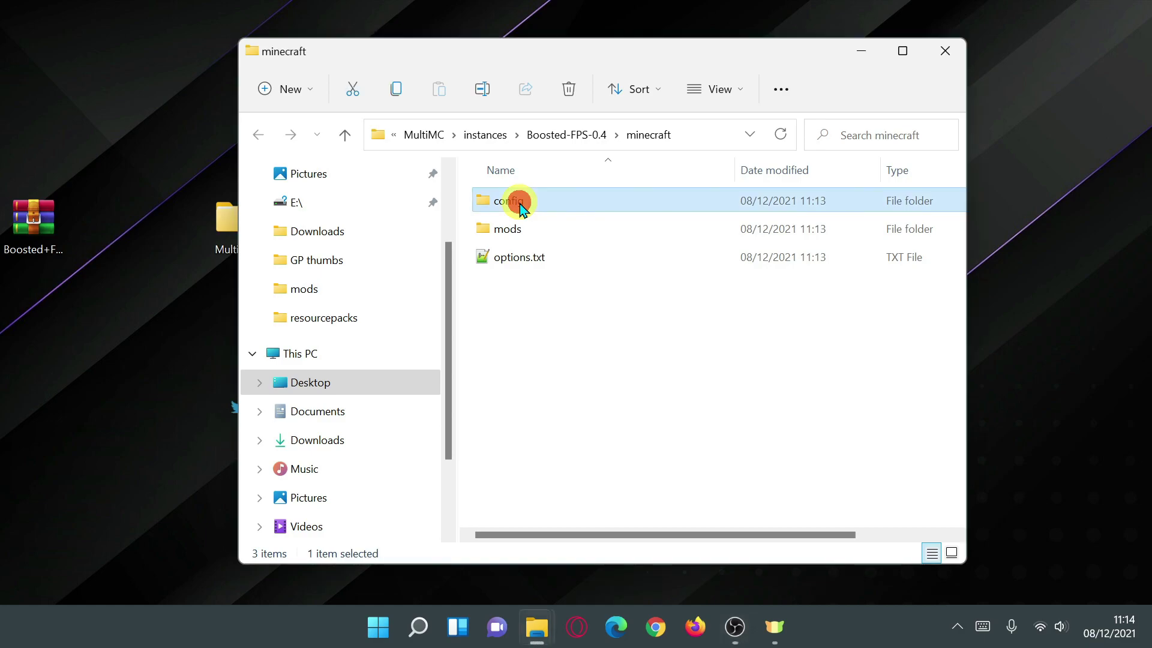
{"action": "left_click", "coordinate": [519, 234]}
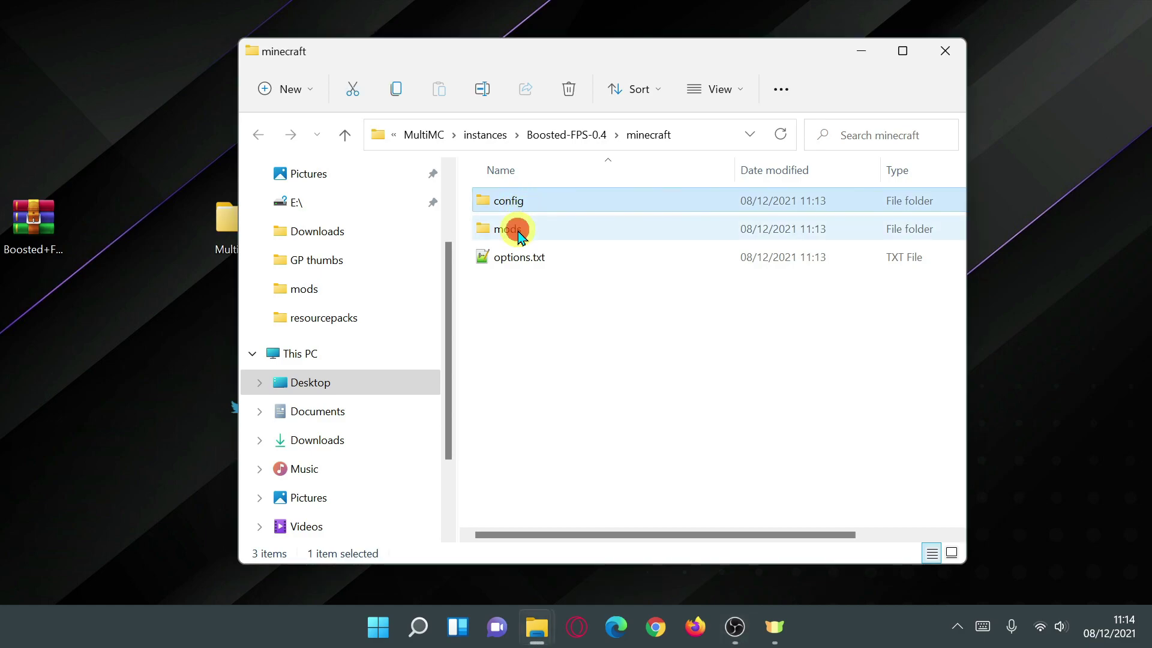
{"action": "left_click", "coordinate": [533, 264]}
{"action": "left_click", "coordinate": [555, 313]}
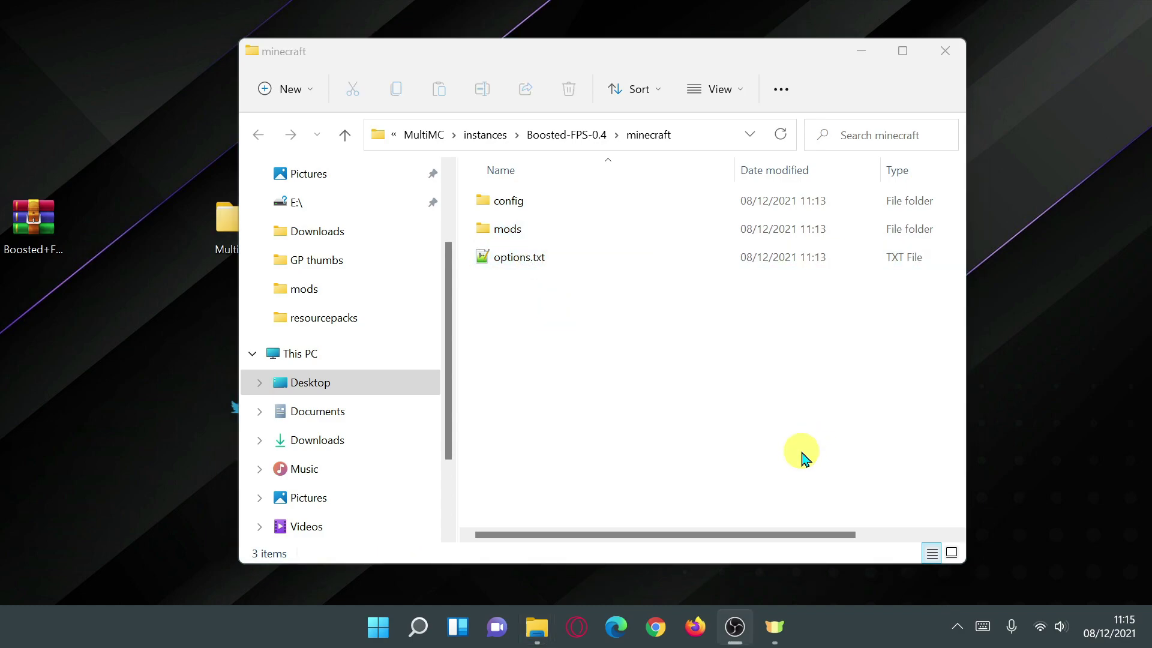
{"action": "double_click", "coordinate": [510, 200]}
{"action": "scroll", "coordinate": [664, 412], "scroll_direction": "down", "scroll_amount": 3}
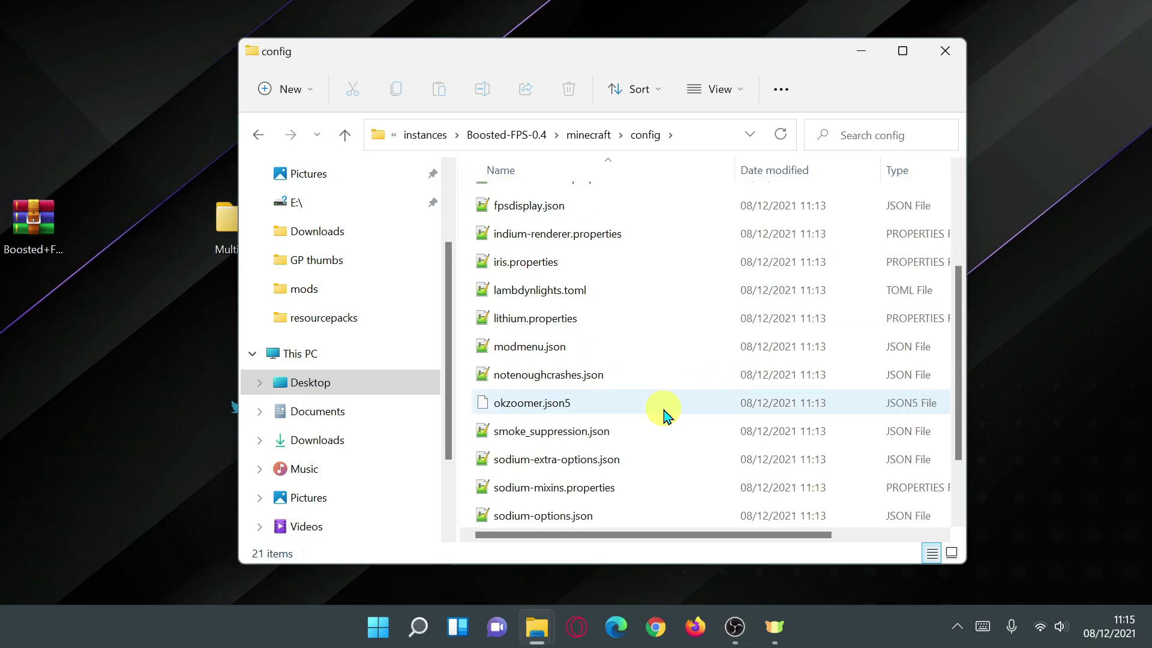
{"action": "scroll", "coordinate": [664, 413], "scroll_direction": "up", "scroll_amount": 3}
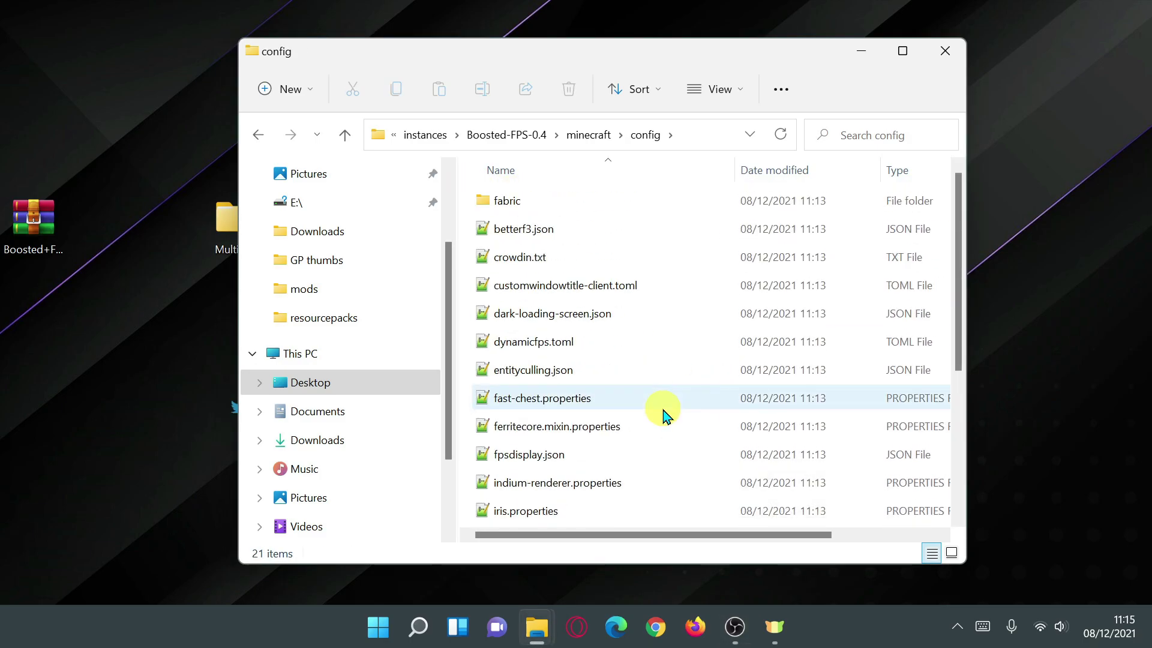
{"action": "scroll", "coordinate": [664, 412], "scroll_direction": "down", "scroll_amount": 2}
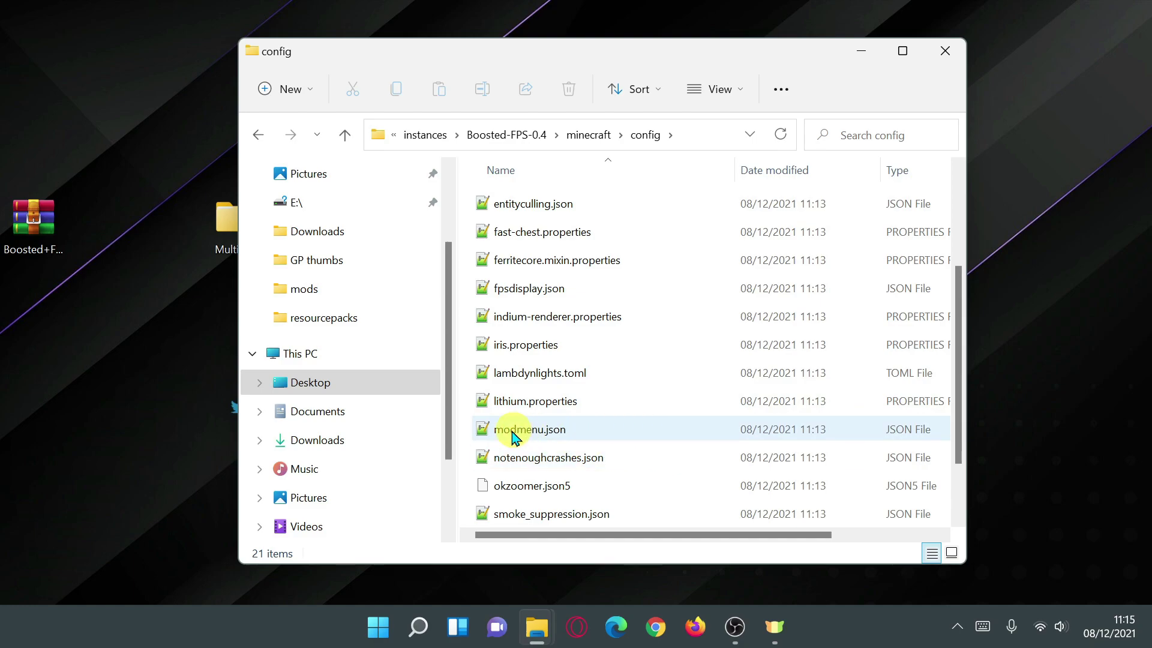
{"action": "scroll", "coordinate": [570, 437], "scroll_direction": "down", "scroll_amount": 1}
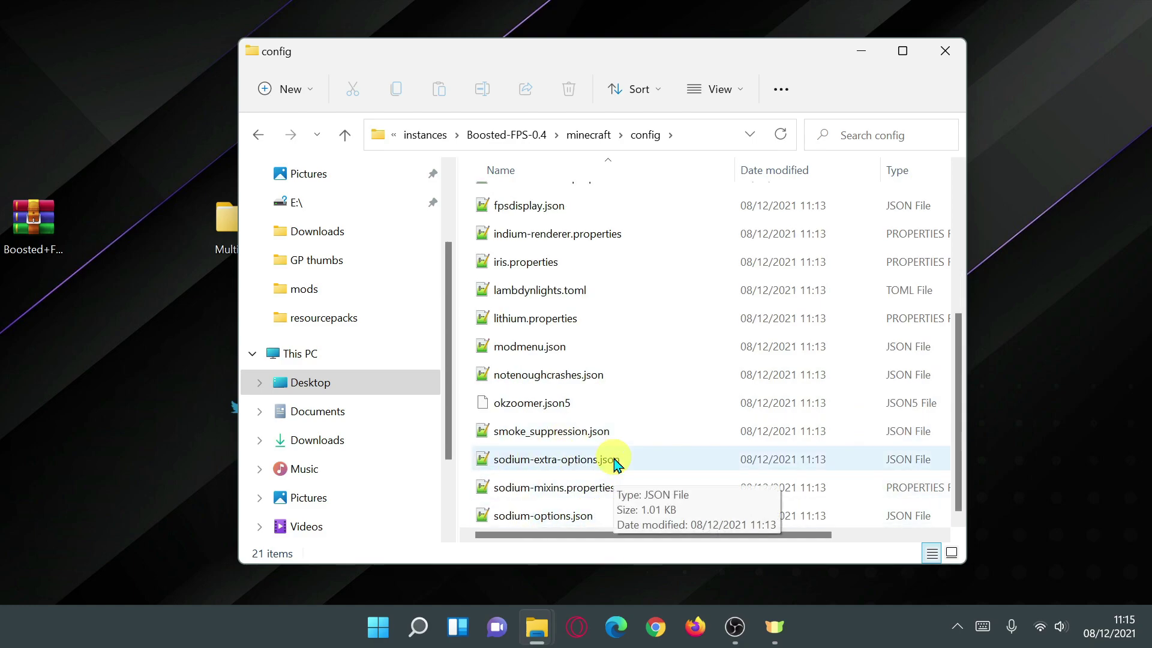
{"action": "scroll", "coordinate": [600, 387], "scroll_direction": "up", "scroll_amount": 3}
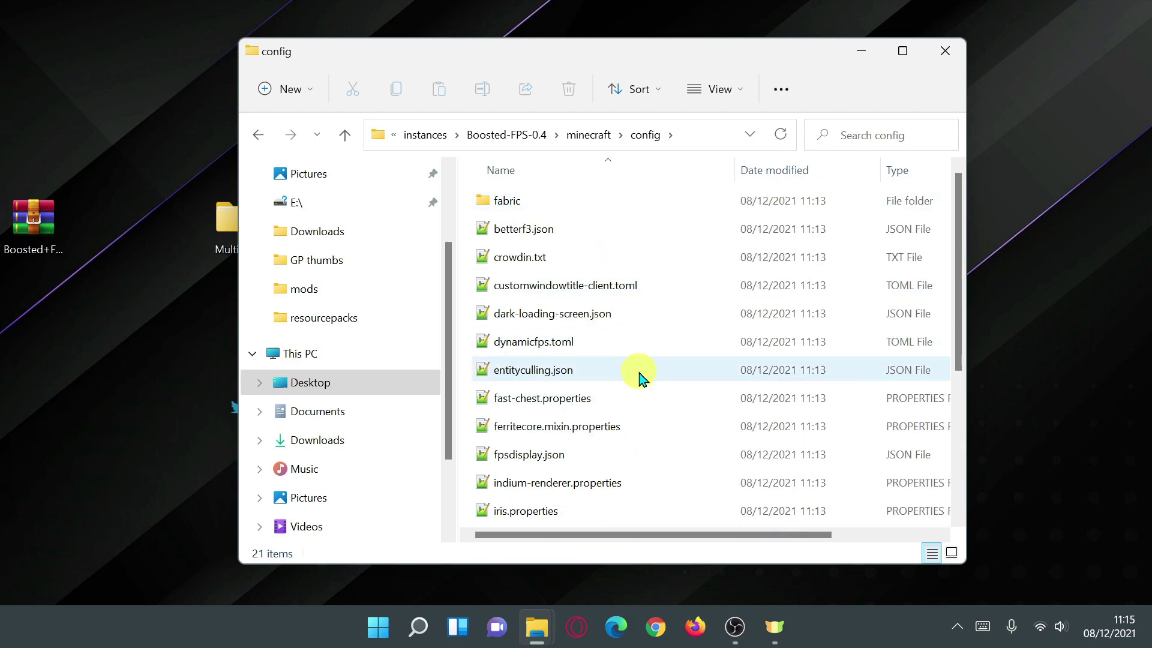
{"action": "left_click", "coordinate": [588, 139]}
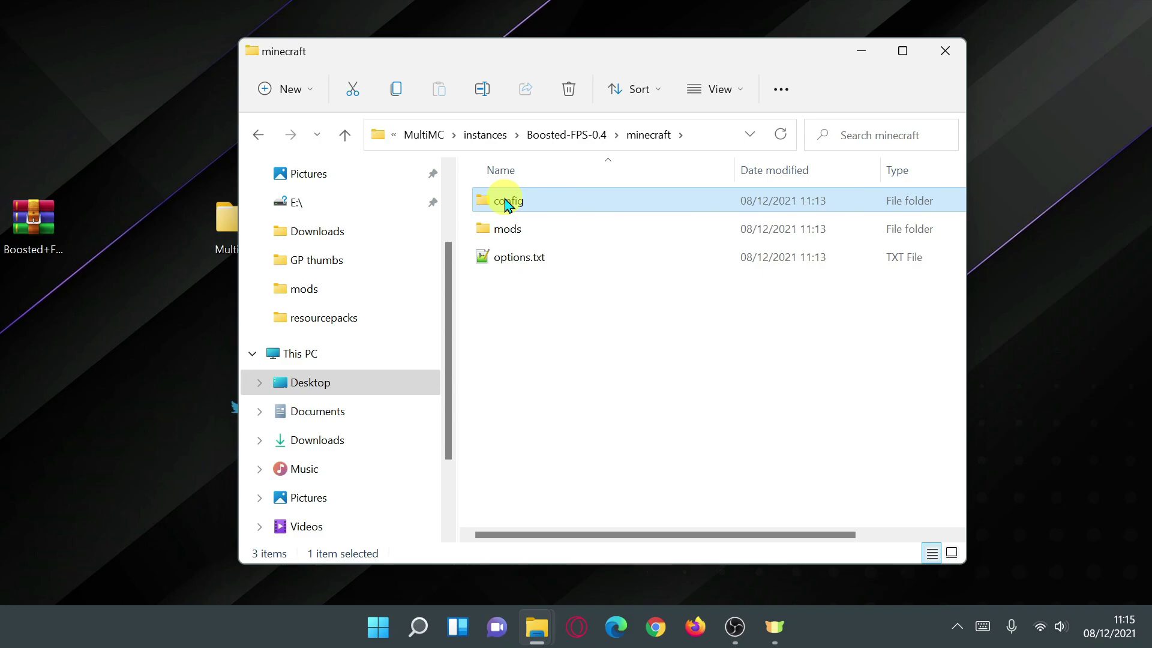
Step: Look through the mod files in the instance's mods folder, and return to the minecraft folder to point out options.txt
{"action": "double_click", "coordinate": [502, 236]}
{"action": "scroll", "coordinate": [627, 345], "scroll_direction": "down", "scroll_amount": 5}
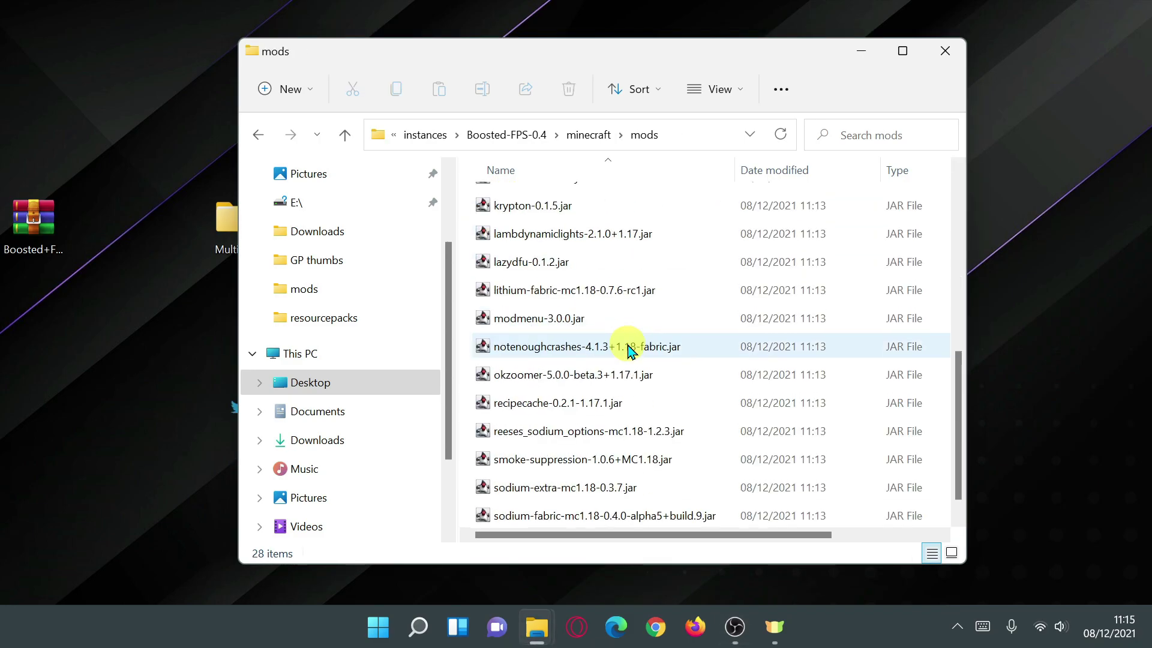
{"action": "scroll", "coordinate": [630, 371], "scroll_direction": "up", "scroll_amount": 5}
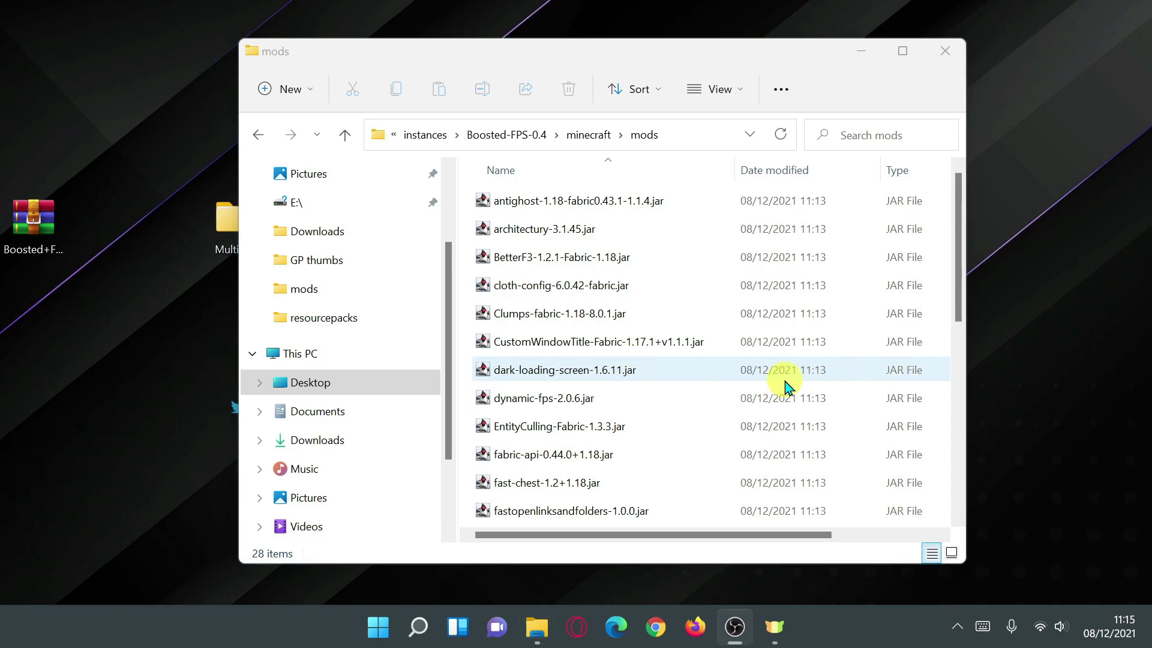
{"action": "scroll", "coordinate": [787, 388], "scroll_direction": "down", "scroll_amount": 1}
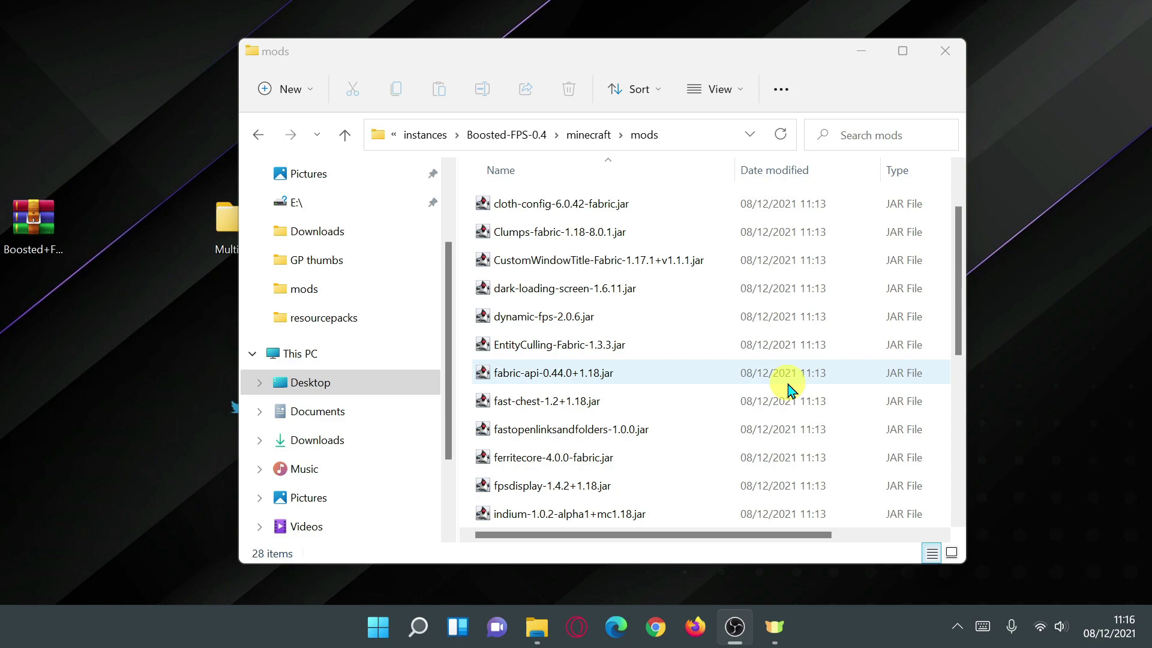
{"action": "key", "text": "alt+Up"}
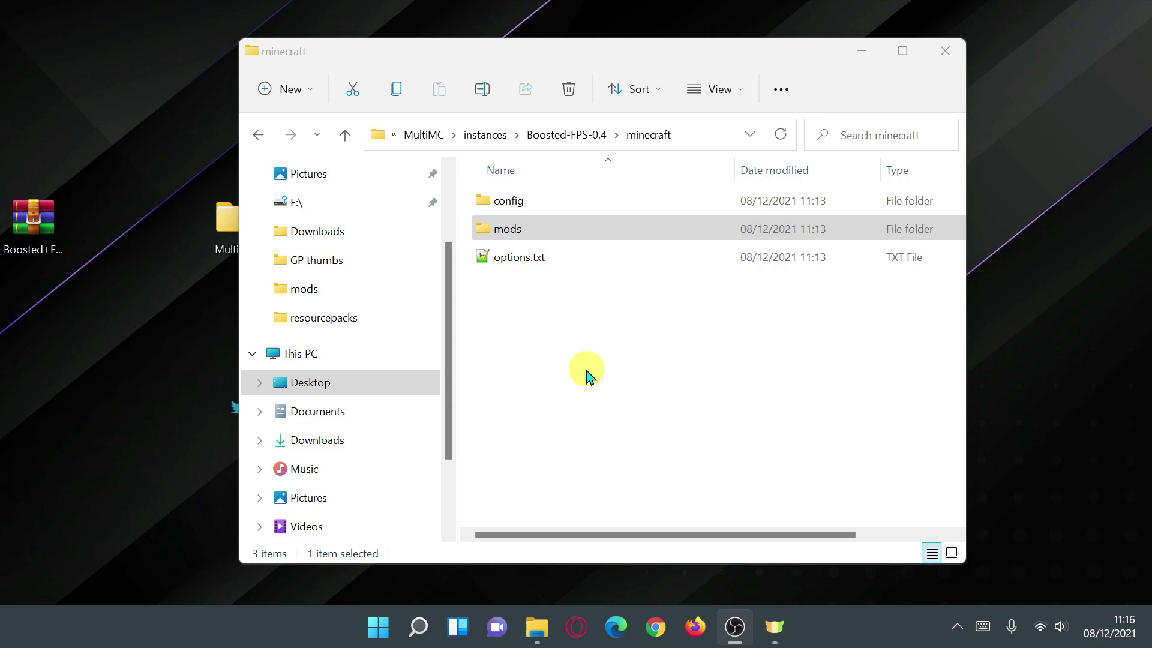
{"action": "left_click", "coordinate": [537, 258]}
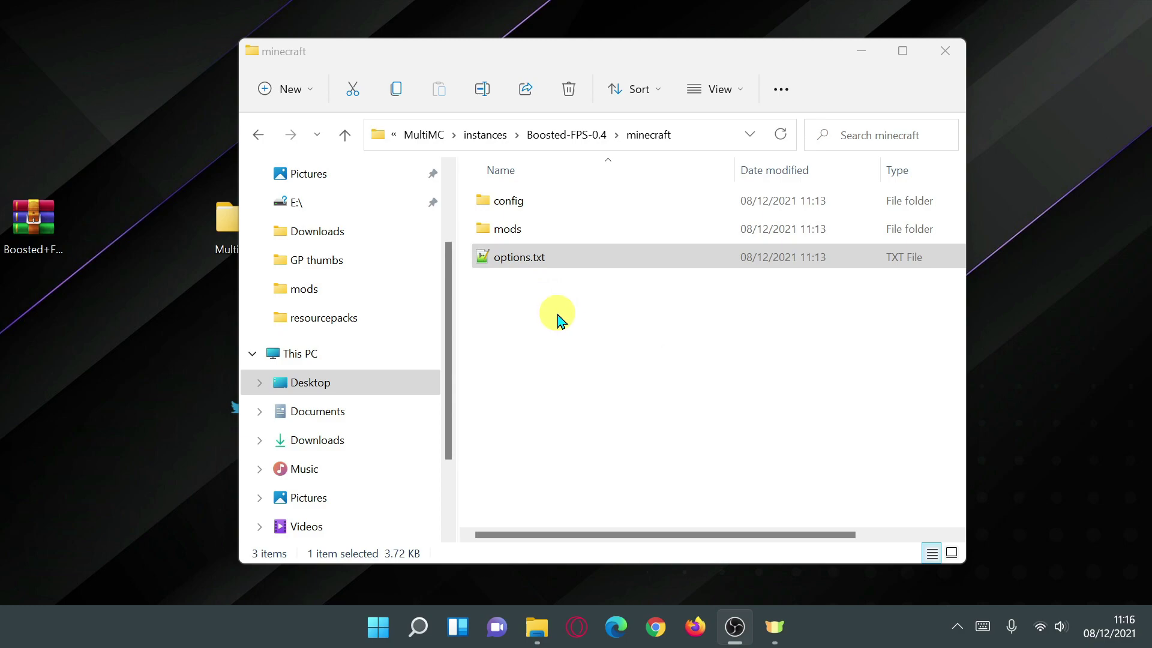
Step: Start the Minecraft Launcher and open the game folder of the fabric-loader-1.18 installation
{"action": "left_click_drag", "start_coordinate": [573, 46], "coordinate": [888, 34]}
{"action": "double_click", "coordinate": [448, 155]}
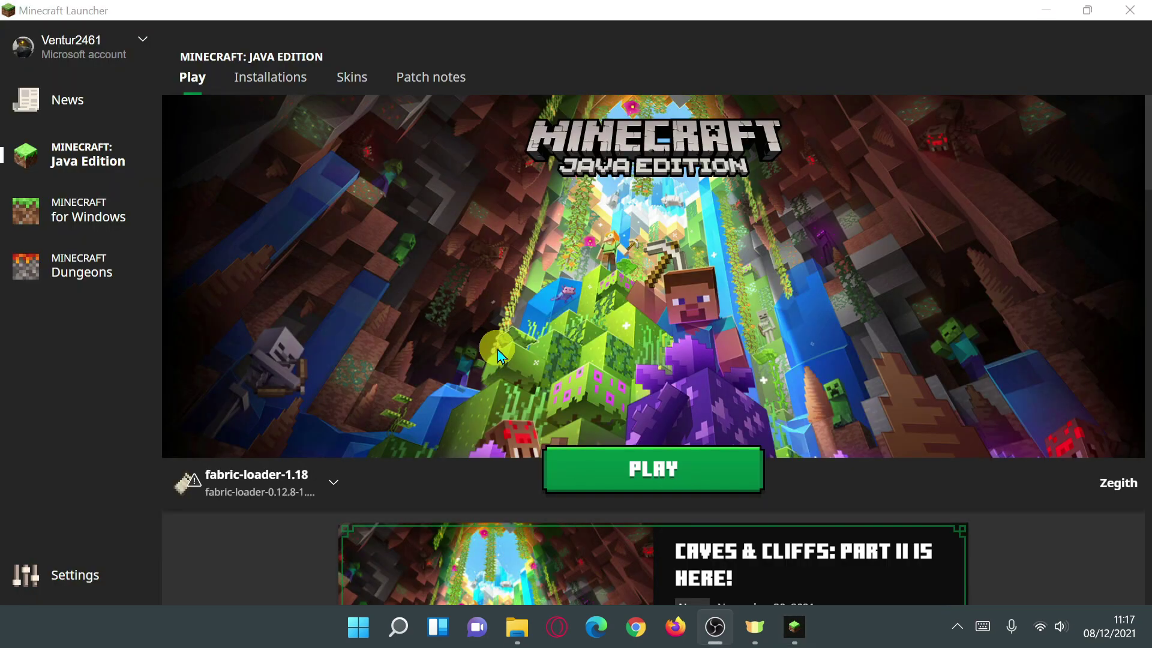
{"action": "left_click", "coordinate": [276, 78]}
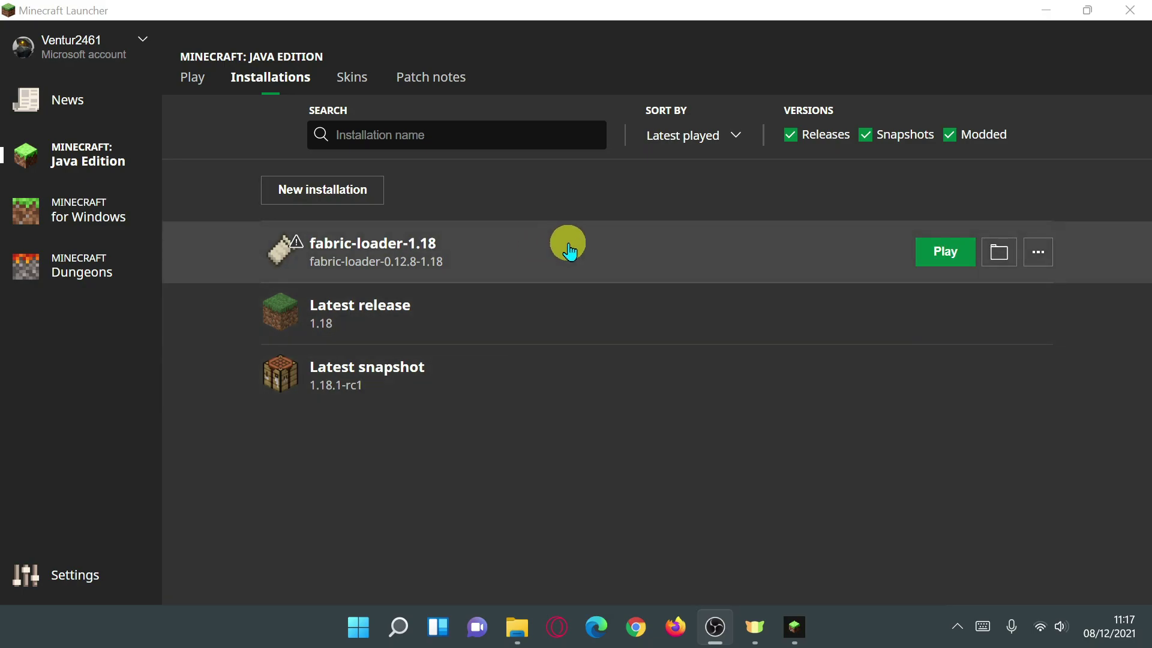
{"action": "left_click", "coordinate": [1003, 256]}
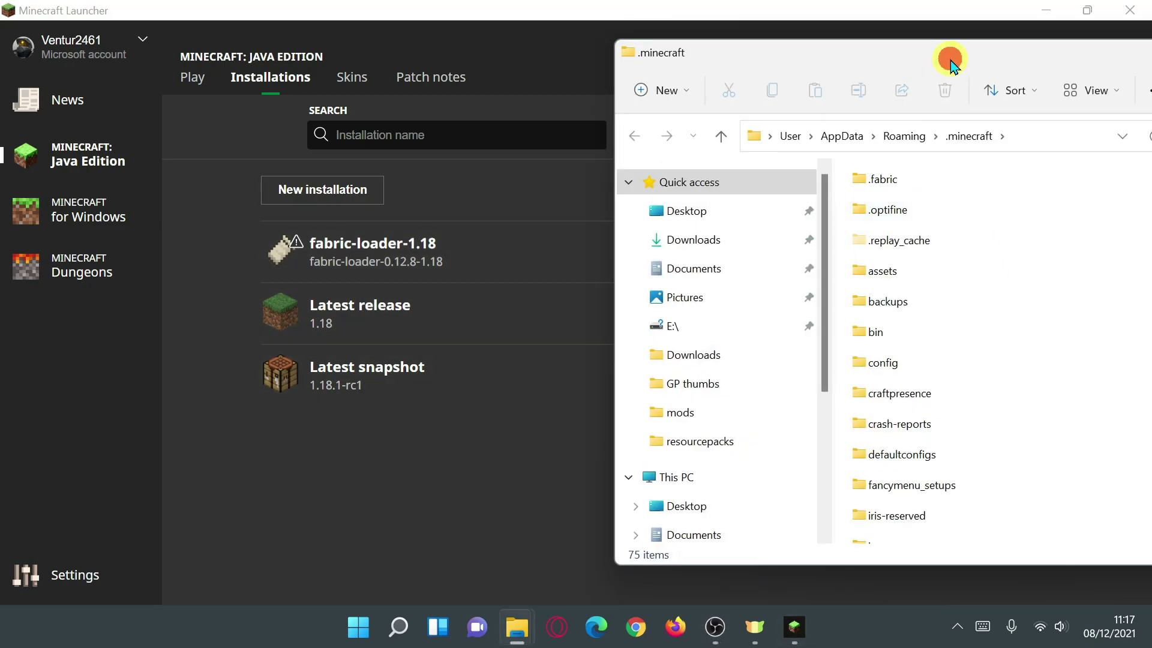
Step: Reposition and widen the .minecraft folder window, and minimize the Minecraft Launcher
{"action": "left_click_drag", "start_coordinate": [952, 56], "coordinate": [445, 56]}
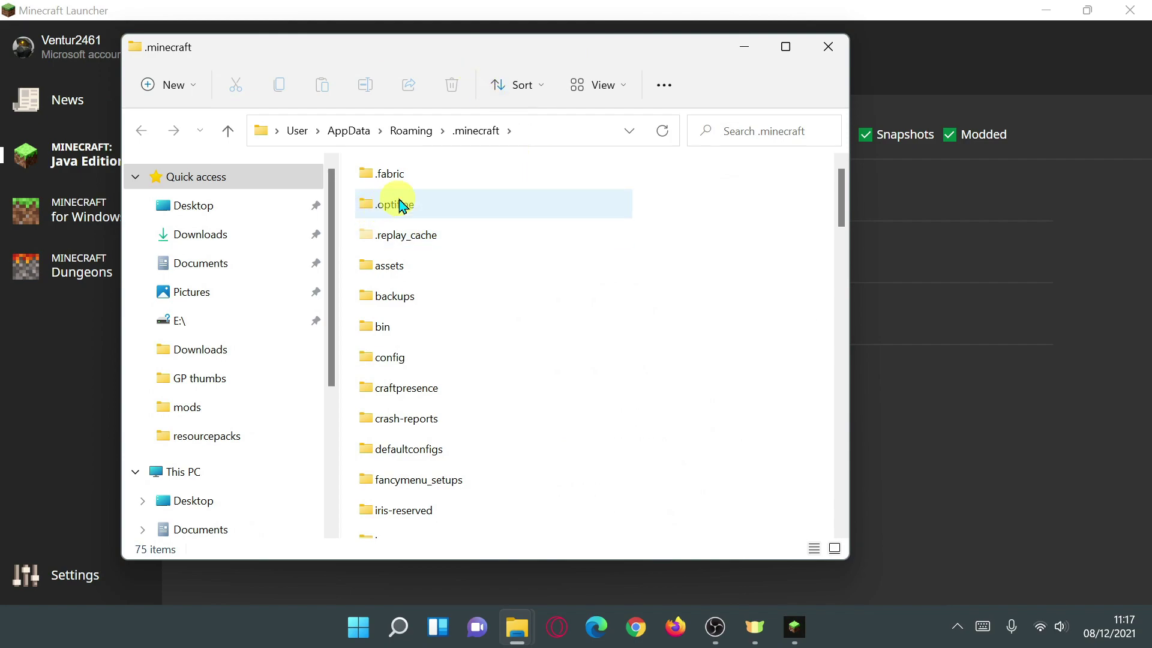
{"action": "left_click_drag", "start_coordinate": [854, 368], "coordinate": [1023, 376]}
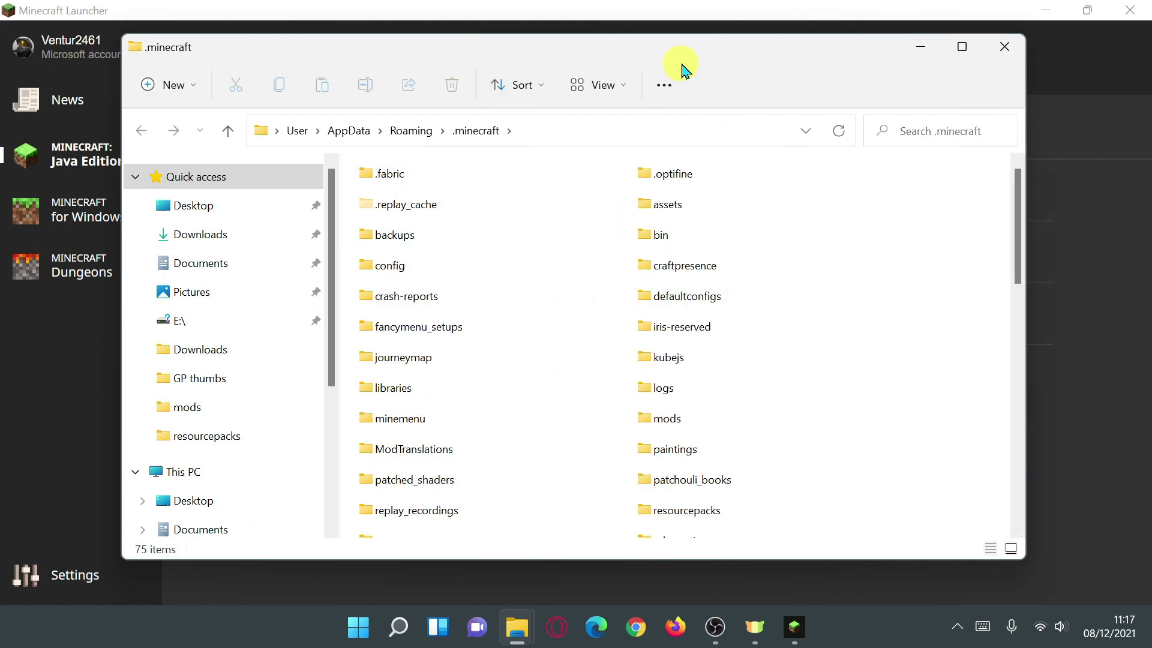
{"action": "left_click", "coordinate": [722, 63]}
{"action": "left_click_drag", "start_coordinate": [719, 71], "coordinate": [687, 71]}
{"action": "scroll", "coordinate": [779, 367], "scroll_direction": "down", "scroll_amount": 1}
{"action": "scroll", "coordinate": [705, 451], "scroll_direction": "up", "scroll_amount": 1}
{"action": "scroll", "coordinate": [708, 455], "scroll_direction": "down", "scroll_amount": 4}
{"action": "scroll", "coordinate": [710, 461], "scroll_direction": "up", "scroll_amount": 4}
{"action": "left_click", "coordinate": [1042, 15]}
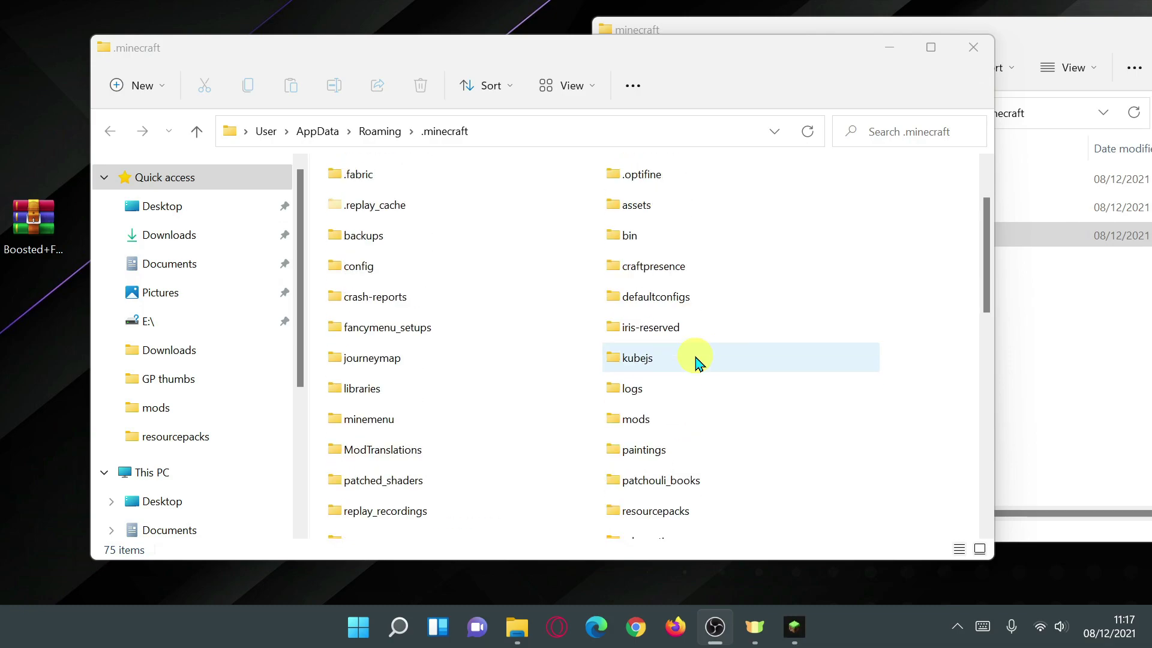
Step: Look through the .minecraft folder for the saves and screenshots folders, and view the worlds inside saves
{"action": "scroll", "coordinate": [667, 375], "scroll_direction": "down", "scroll_amount": 3}
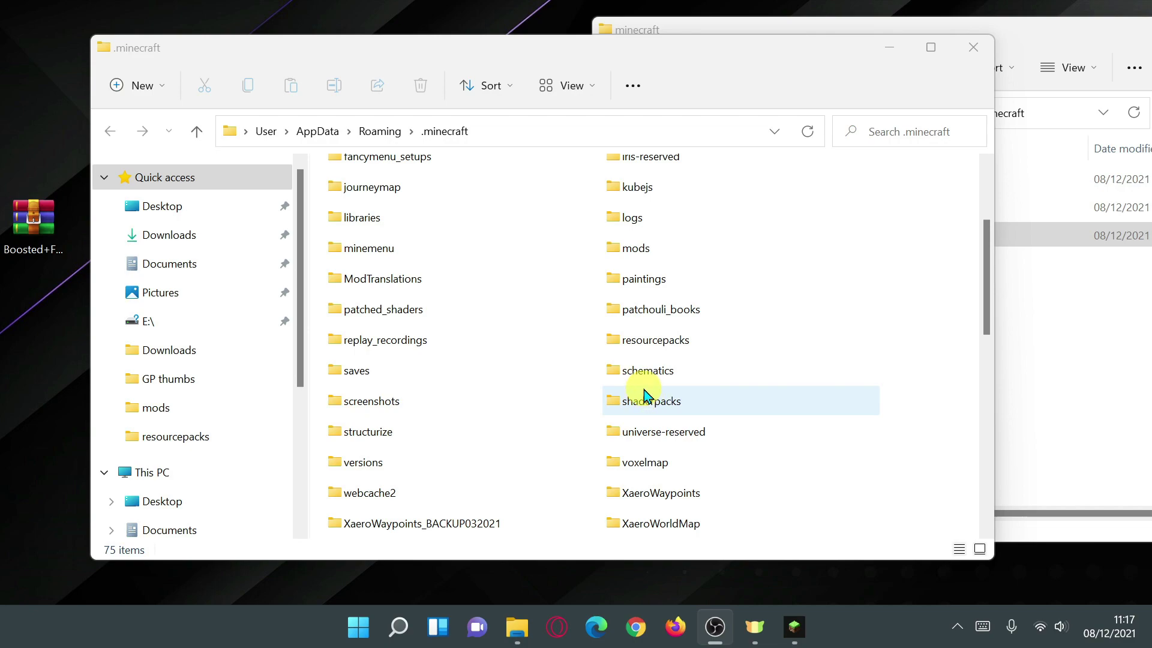
{"action": "left_click", "coordinate": [370, 369]}
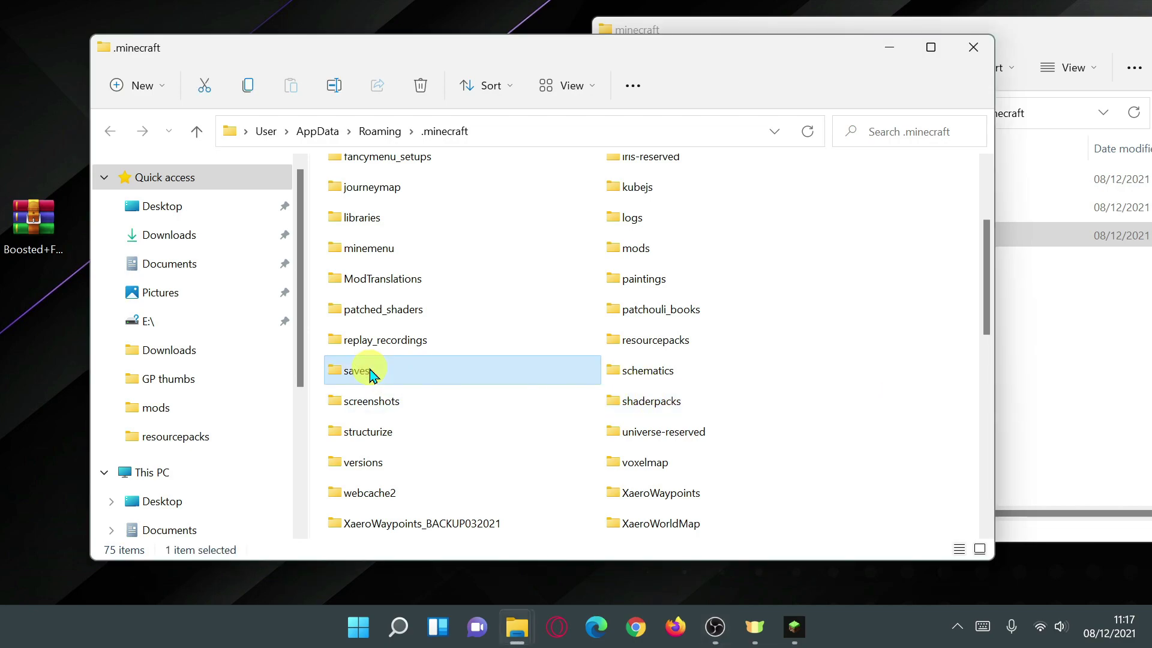
{"action": "left_click", "coordinate": [389, 411]}
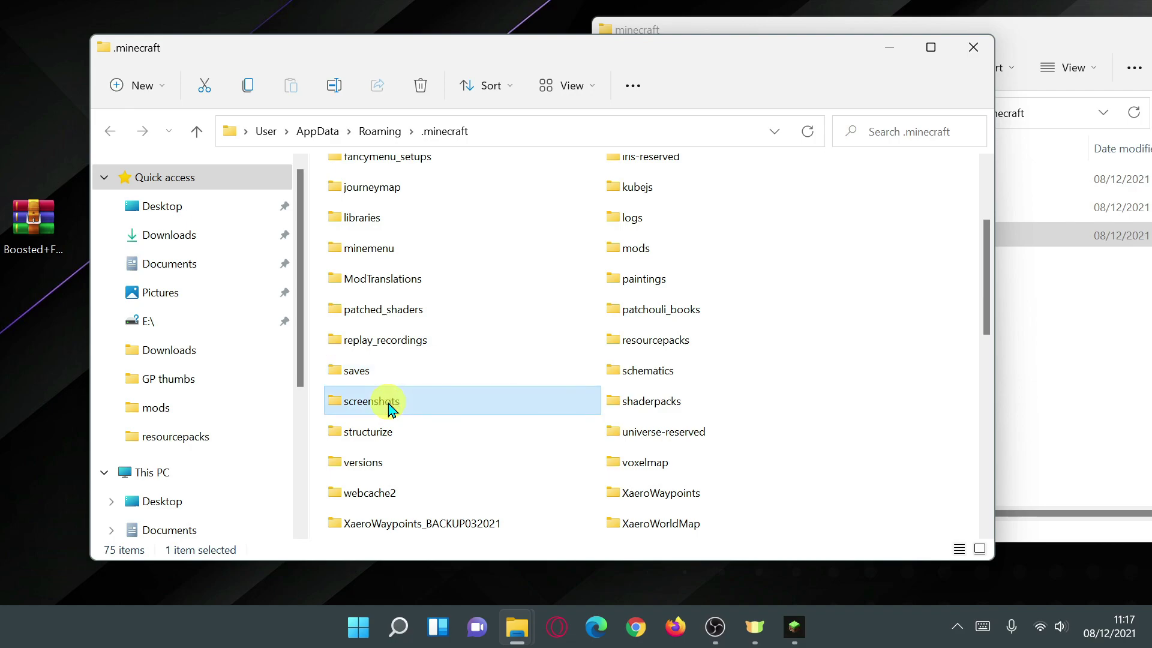
{"action": "scroll", "coordinate": [419, 293], "scroll_direction": "up", "scroll_amount": 2}
{"action": "scroll", "coordinate": [720, 386], "scroll_direction": "down", "scroll_amount": 1}
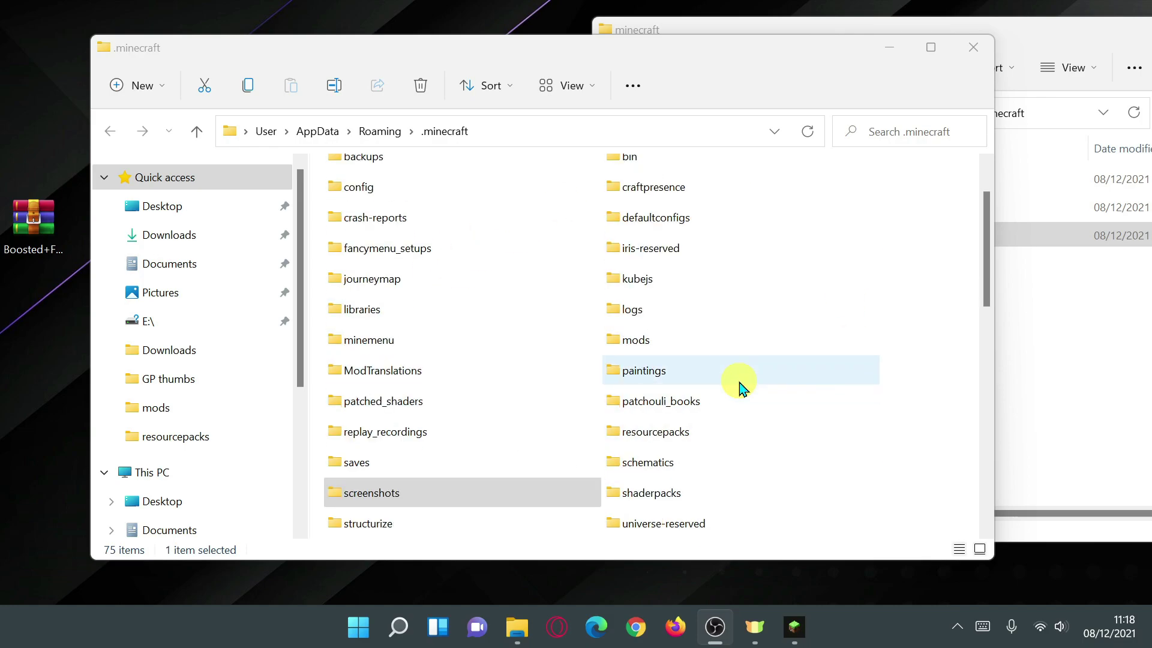
{"action": "scroll", "coordinate": [744, 390], "scroll_direction": "down", "scroll_amount": 1}
{"action": "scroll", "coordinate": [729, 397], "scroll_direction": "down", "scroll_amount": 1}
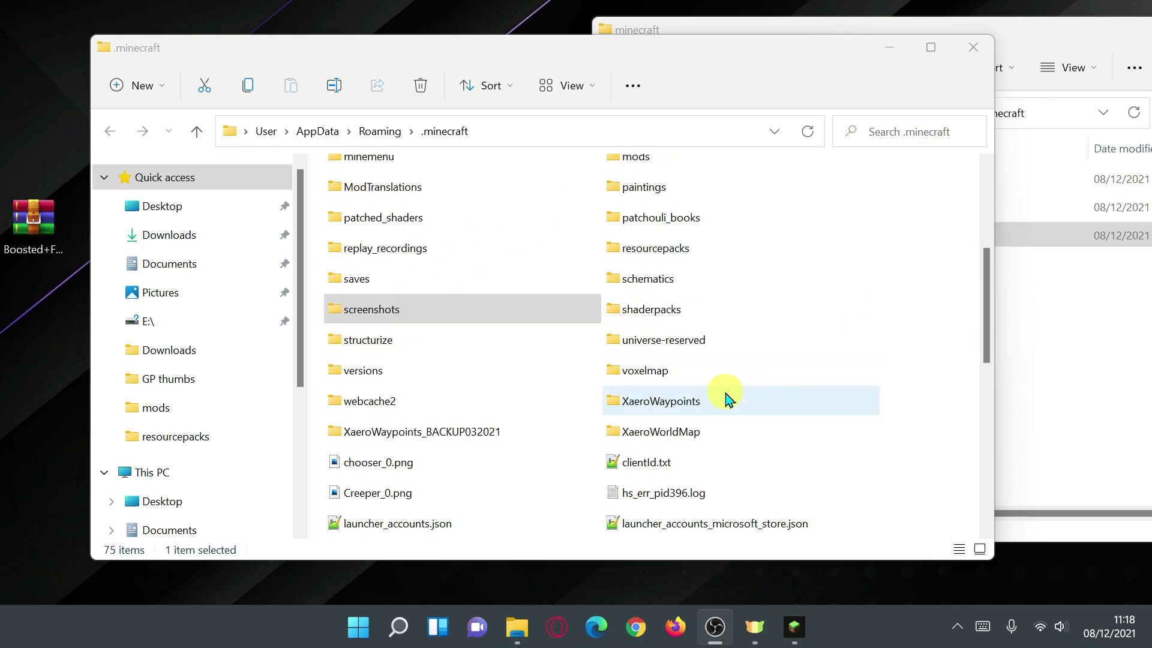
{"action": "scroll", "coordinate": [690, 402], "scroll_direction": "up", "scroll_amount": 1}
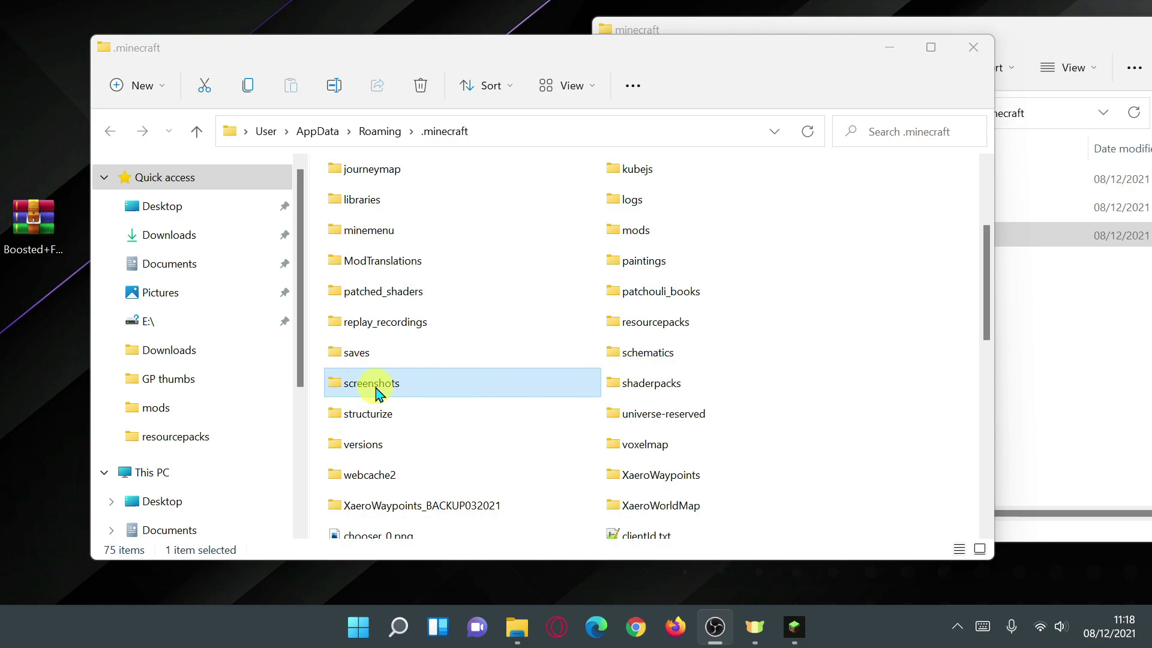
{"action": "left_click", "coordinate": [357, 361]}
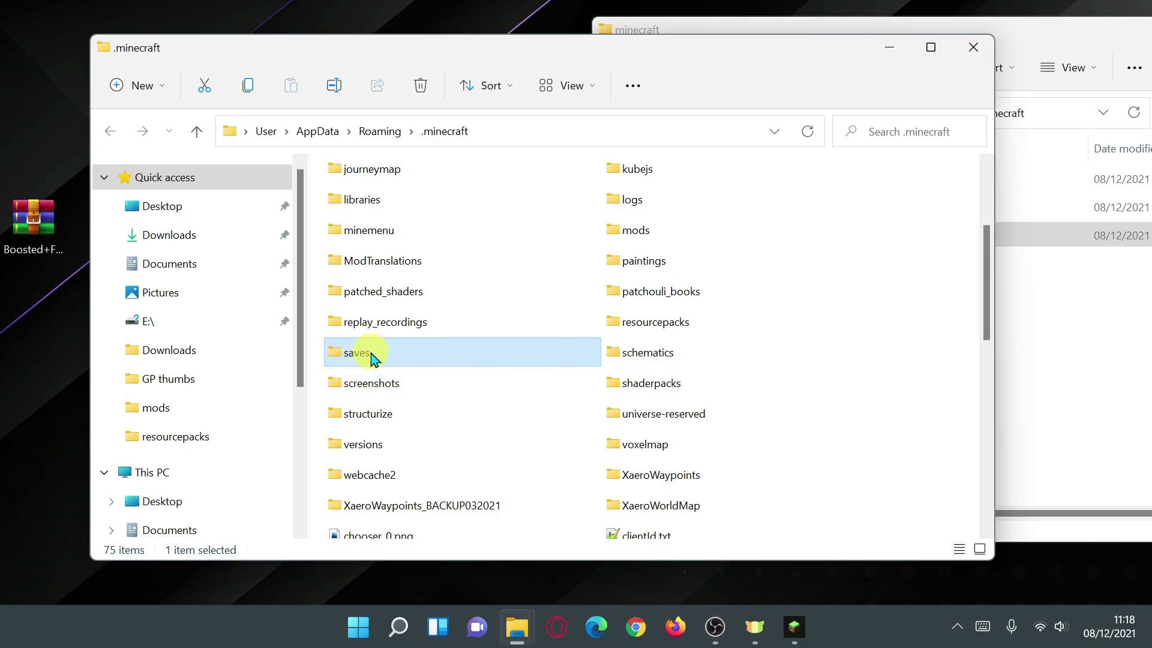
{"action": "double_click", "coordinate": [372, 358]}
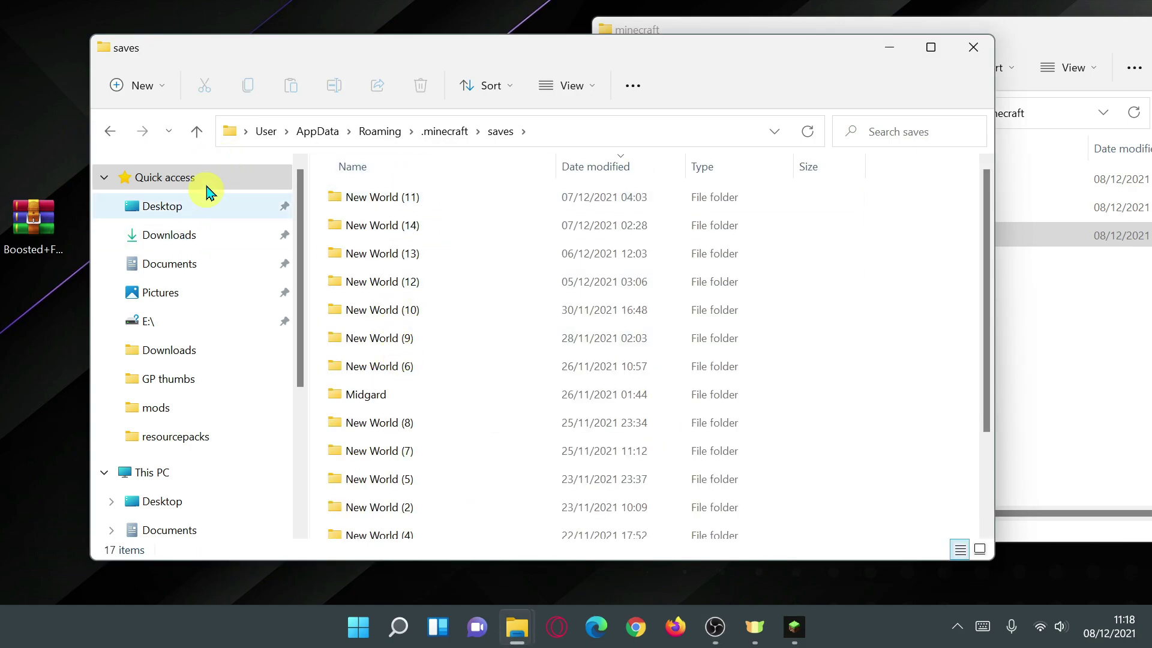
{"action": "left_click", "coordinate": [99, 131]}
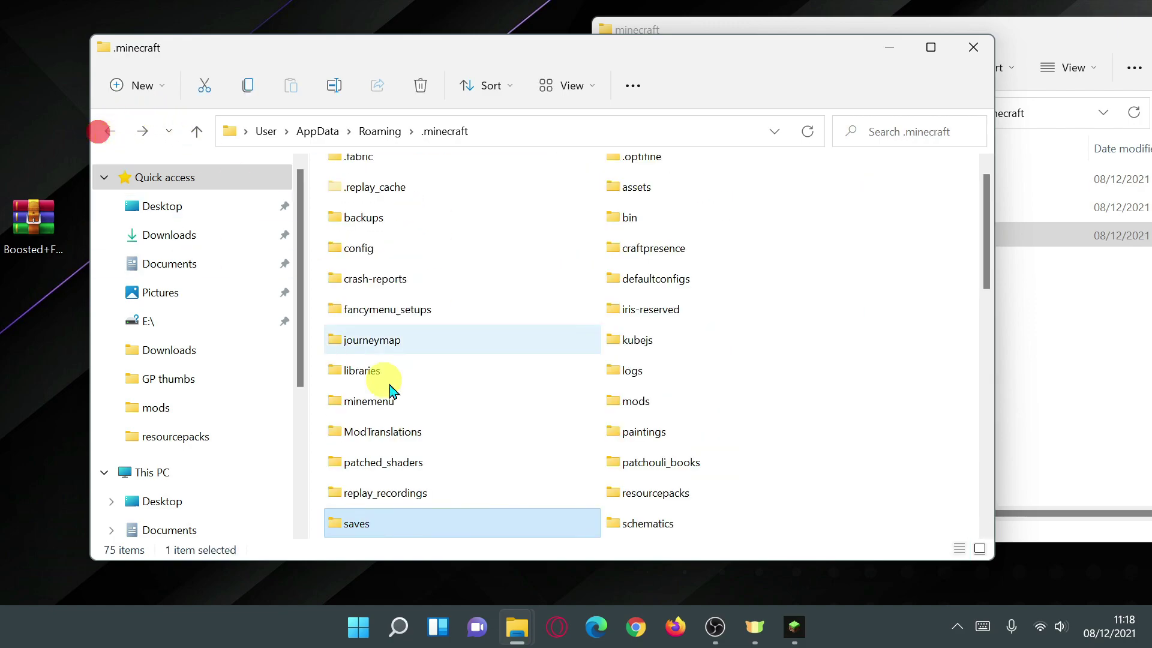
{"action": "scroll", "coordinate": [358, 372], "scroll_direction": "down", "scroll_amount": 1}
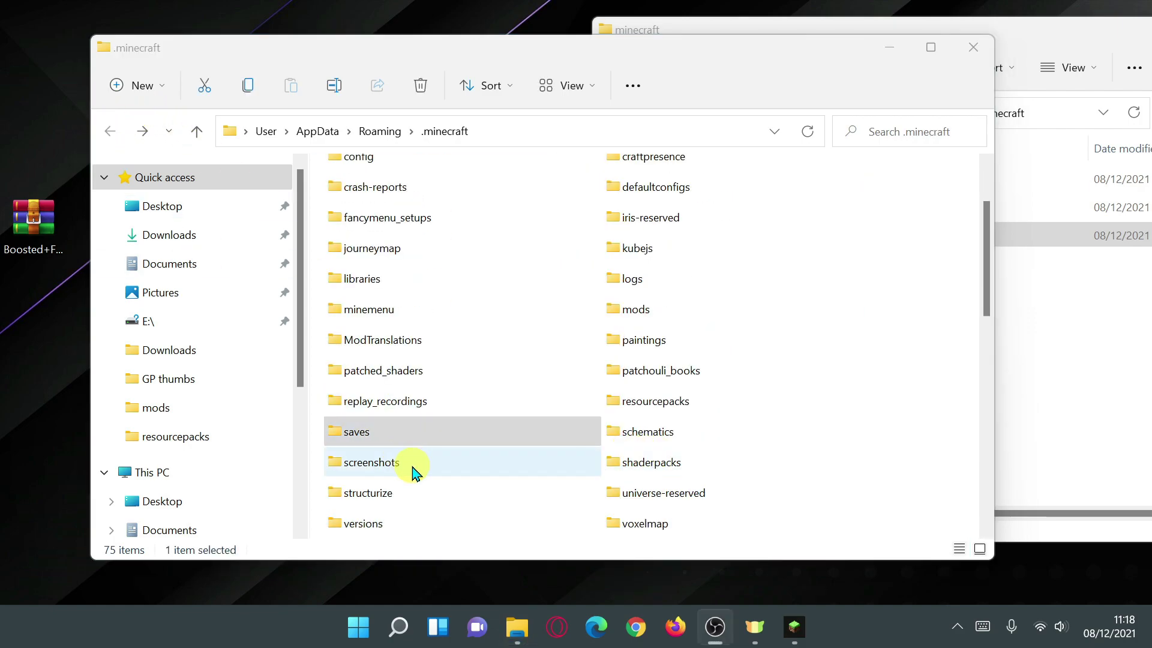
{"action": "left_click", "coordinate": [453, 433]}
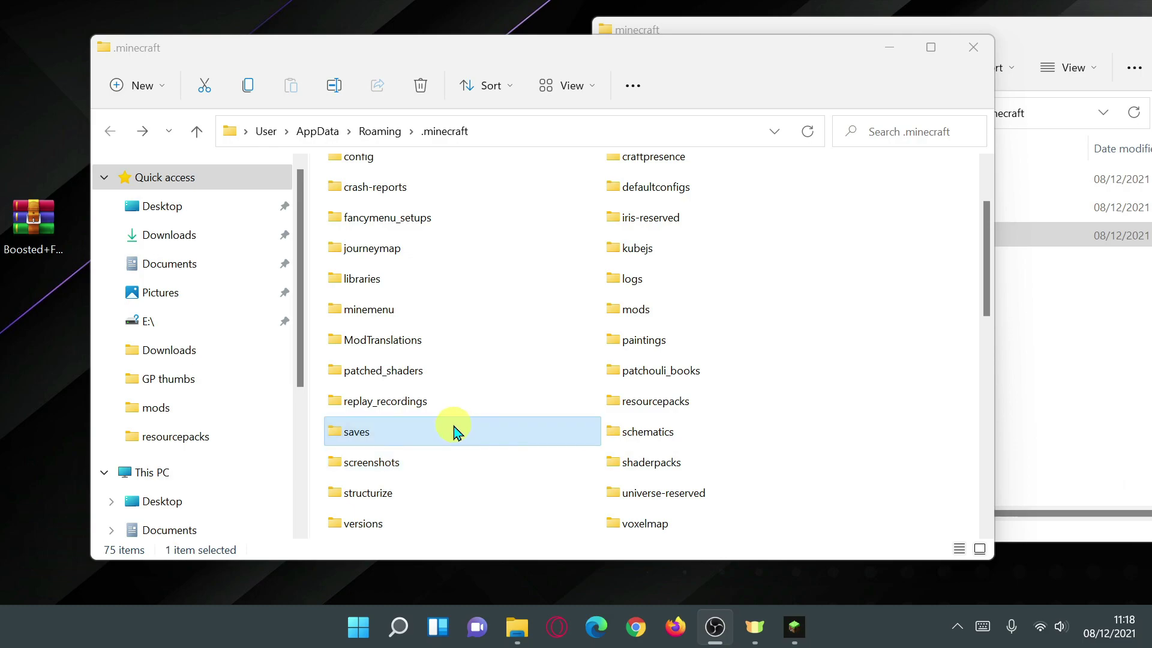
Step: Arrange the instance's minecraft folder window beside the .minecraft window, and bring the .minecraft window to the front
{"action": "left_click", "coordinate": [1108, 373]}
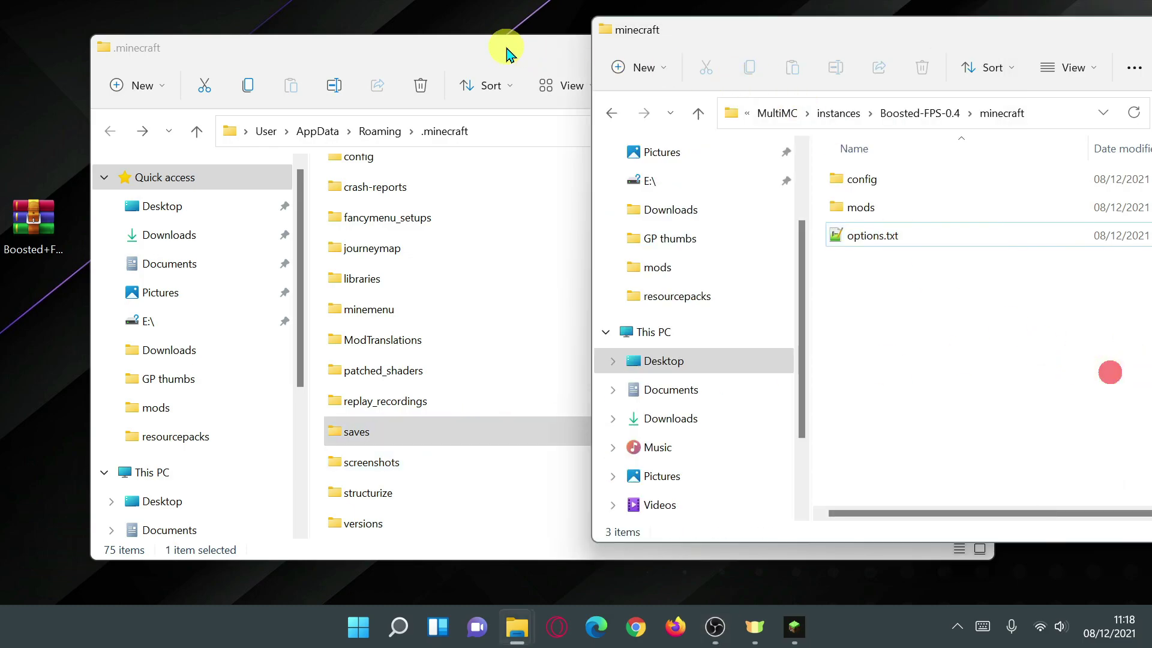
{"action": "left_click_drag", "start_coordinate": [534, 58], "coordinate": [463, 58]}
{"action": "left_click_drag", "start_coordinate": [984, 36], "coordinate": [743, 78]}
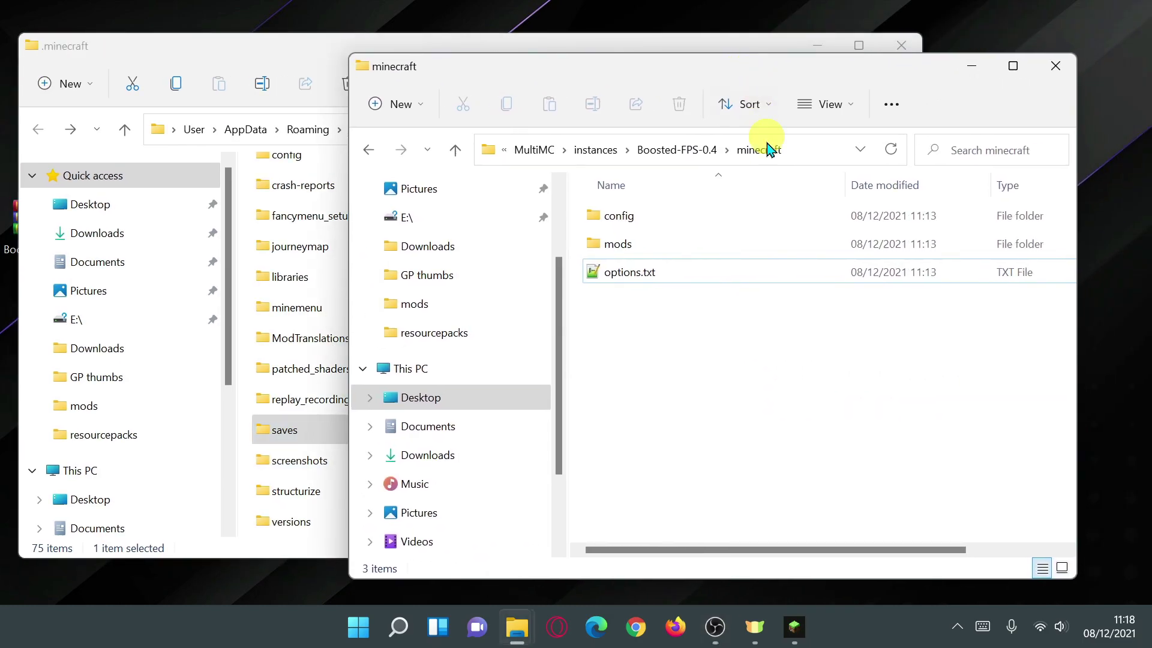
{"action": "left_click", "coordinate": [687, 75]}
{"action": "left_click_drag", "start_coordinate": [687, 75], "coordinate": [962, 94]}
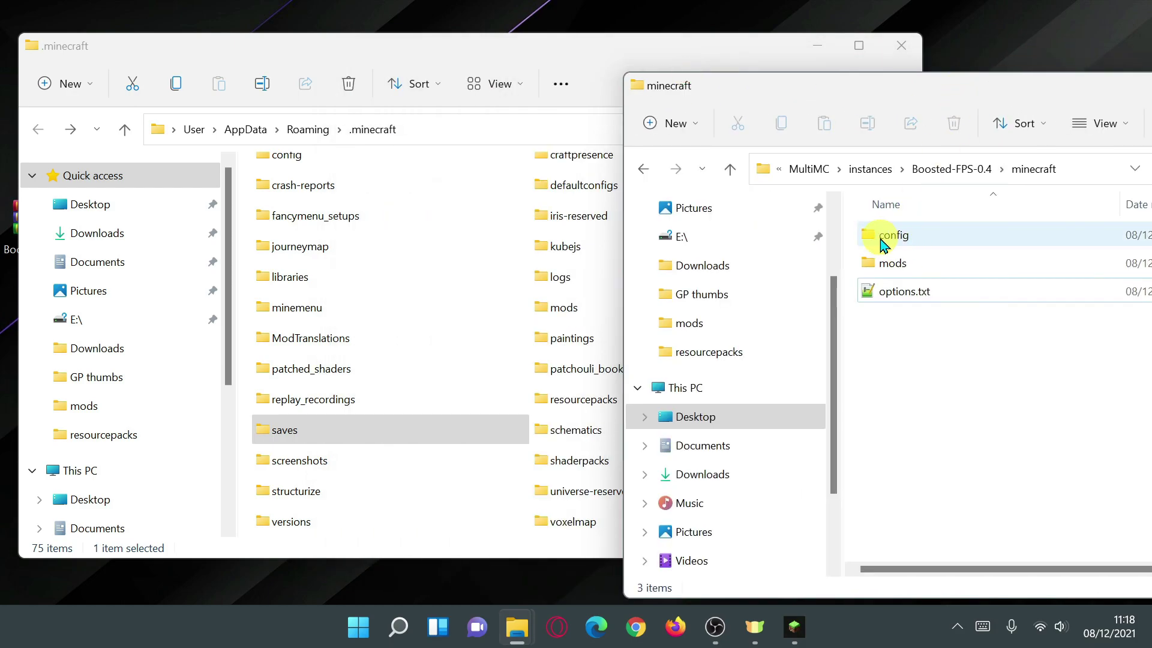
{"action": "left_click", "coordinate": [569, 53]}
{"action": "scroll", "coordinate": [601, 303], "scroll_direction": "up", "scroll_amount": 2}
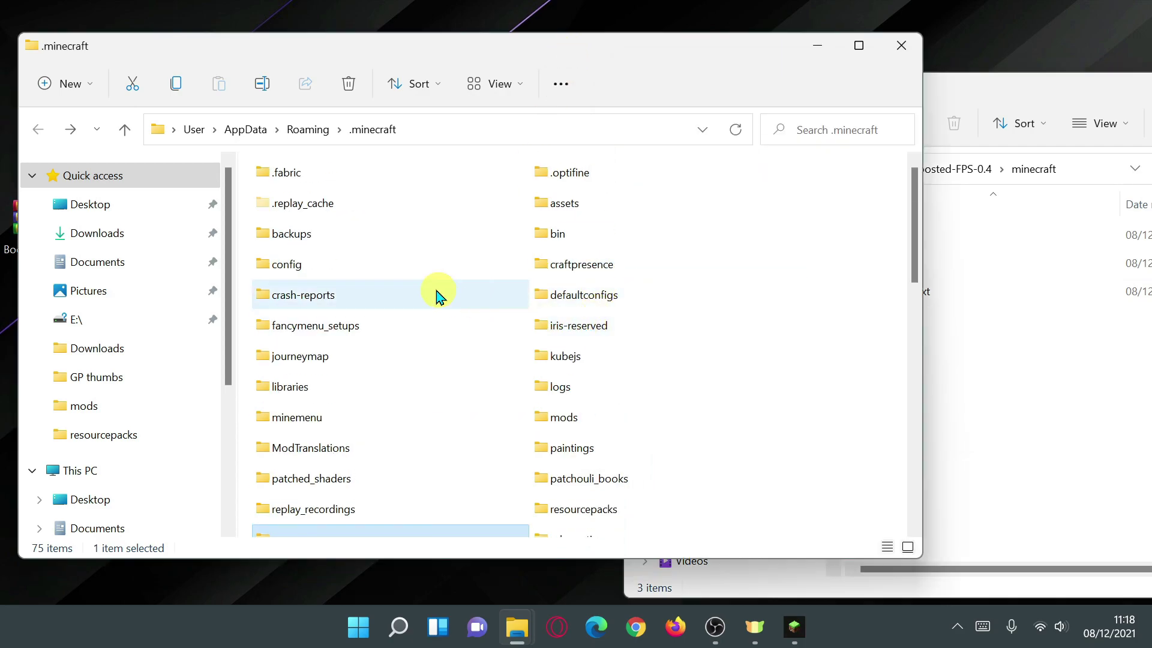
Step: Delete all contents of the config folder inside .minecraft
{"action": "mouse_move", "coordinate": [292, 264]}
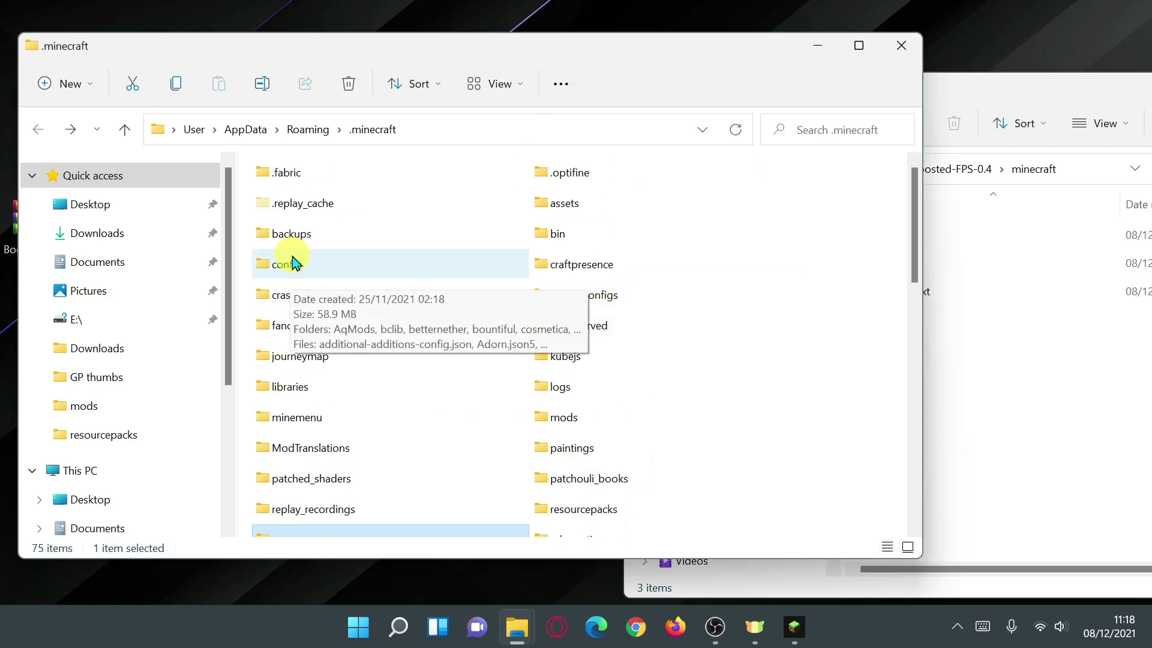
{"action": "double_click", "coordinate": [286, 269]}
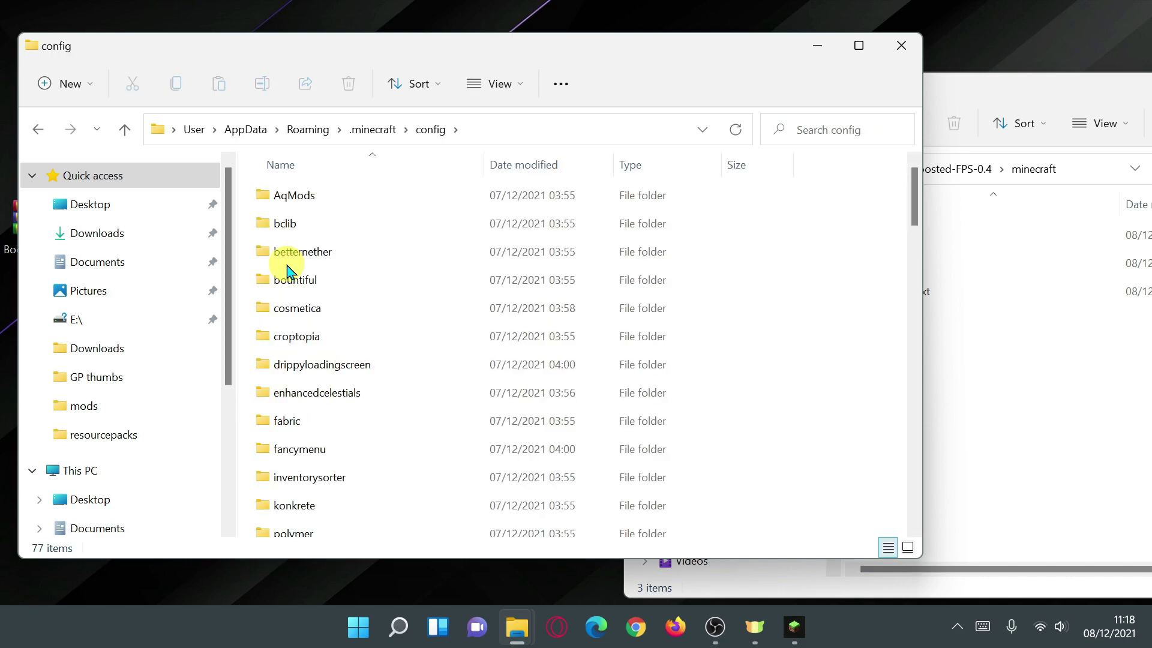
{"action": "key", "text": "ctrl+a"}
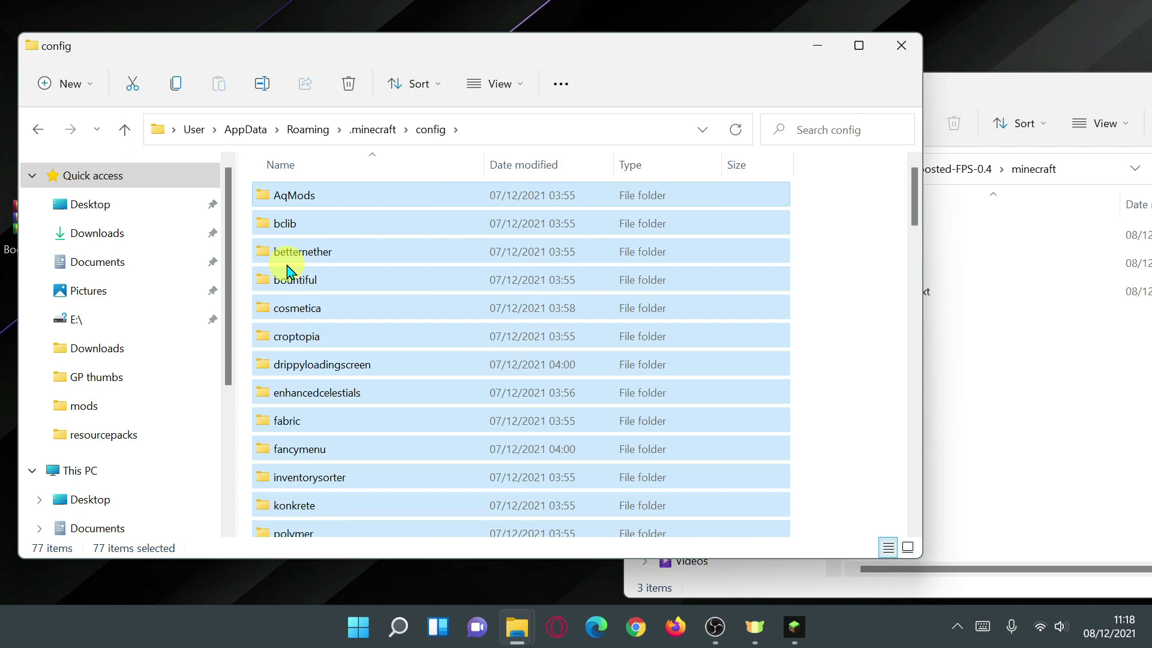
{"action": "key", "text": "Delete"}
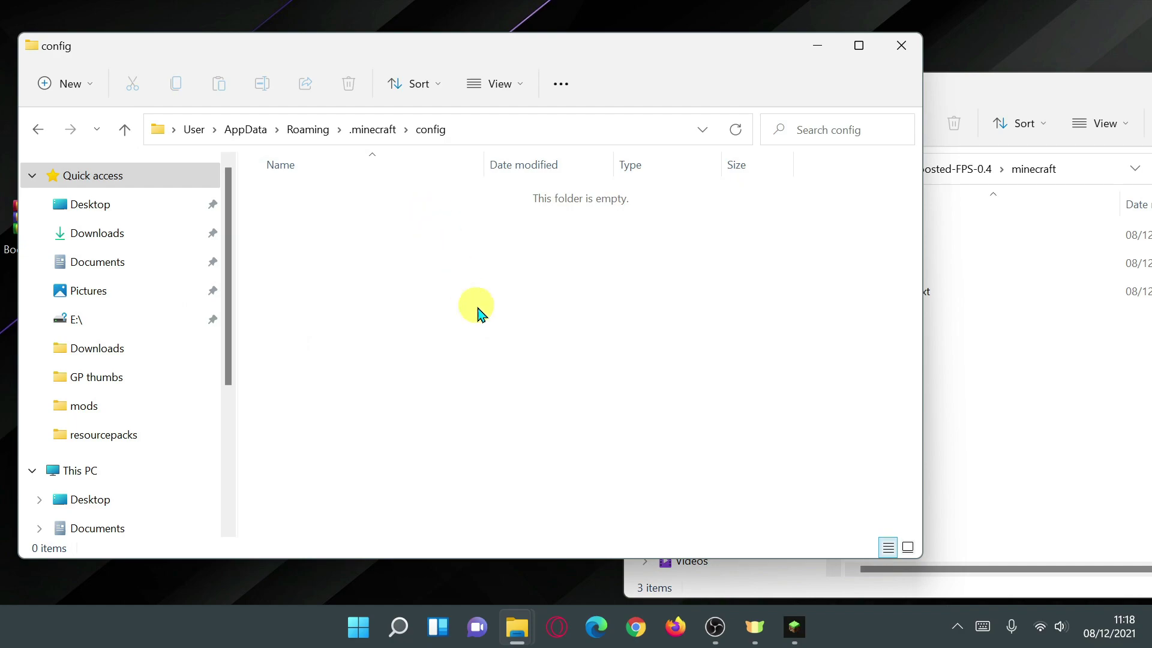
Step: Delete all the old mod files from the mods folder inside .minecraft
{"action": "left_click", "coordinate": [372, 129]}
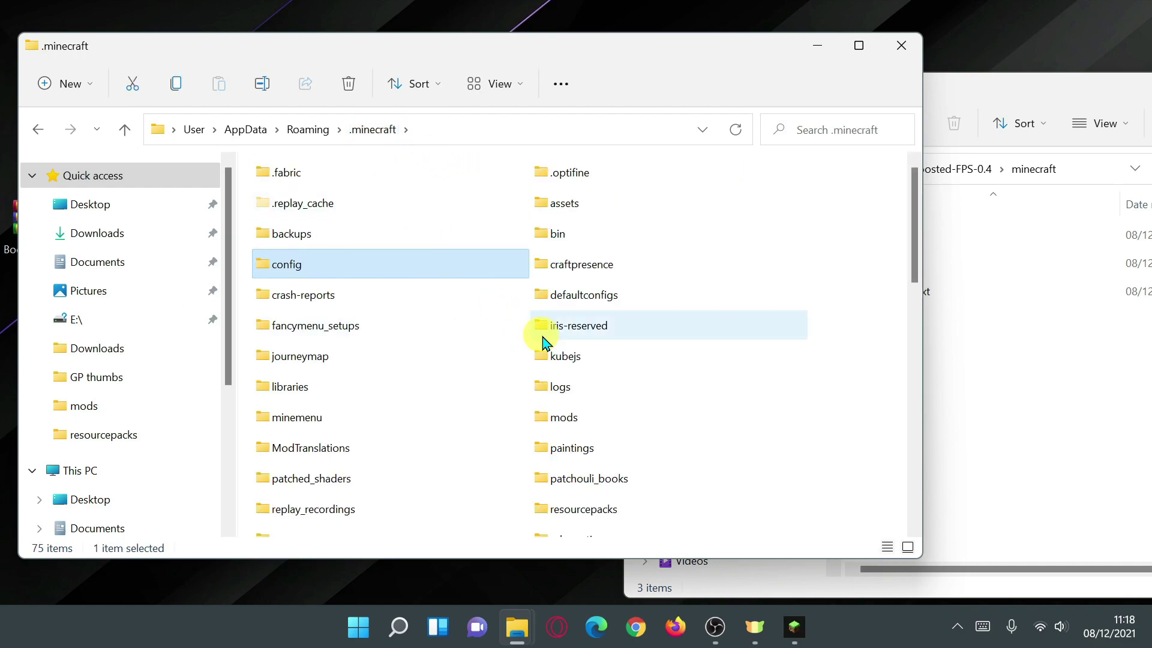
{"action": "double_click", "coordinate": [563, 420]}
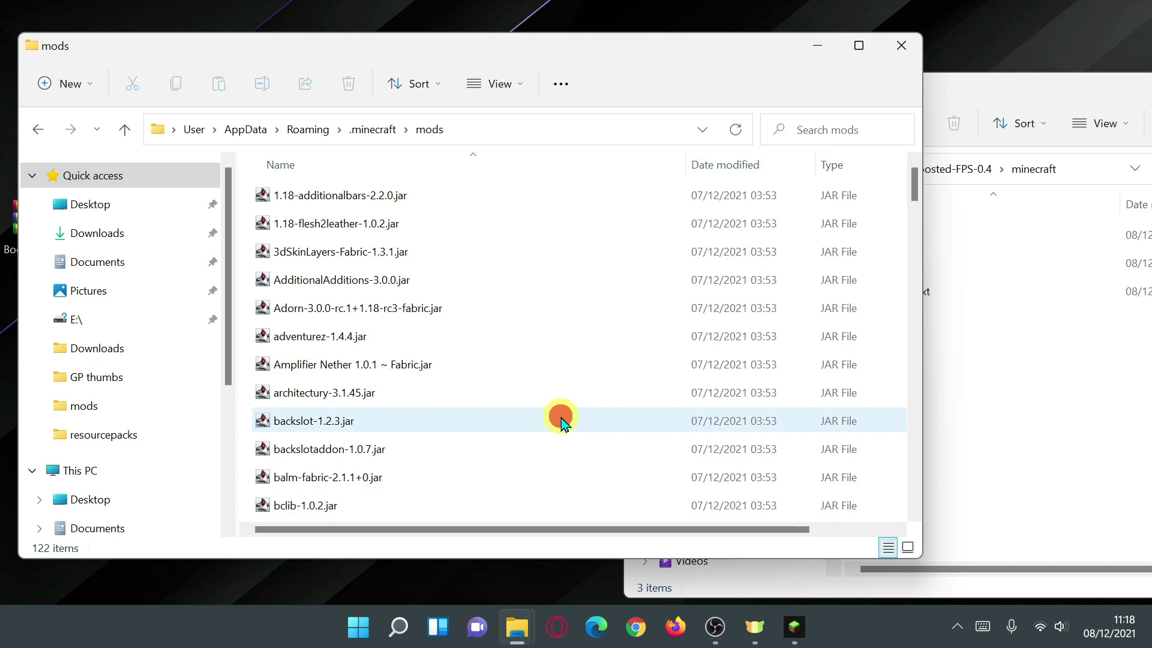
{"action": "key", "text": "ctrl+a"}
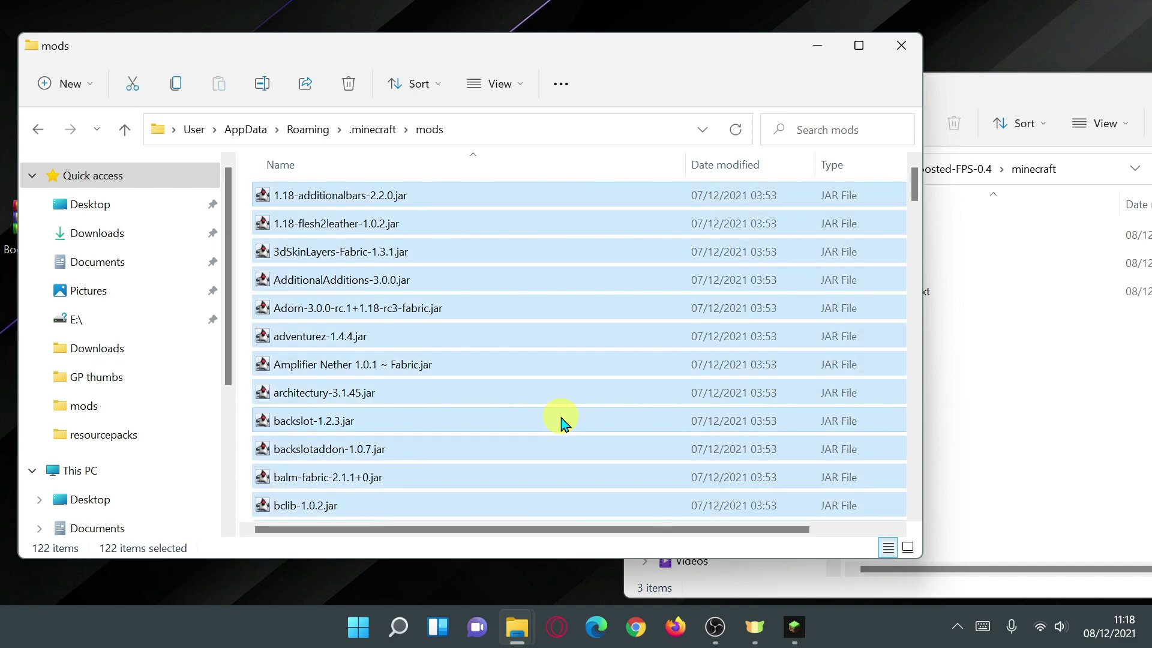
{"action": "key", "text": "Delete"}
{"action": "left_click", "coordinate": [759, 378]}
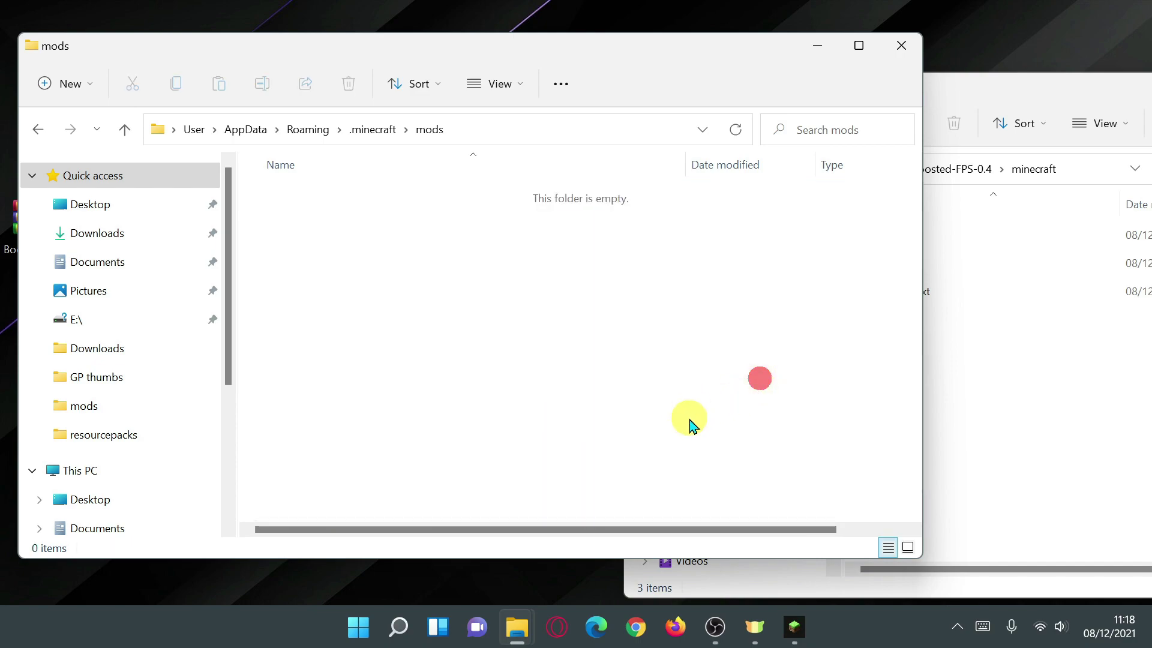
Step: Return to the .minecraft folder and delete its options.txt file
{"action": "left_click", "coordinate": [372, 132]}
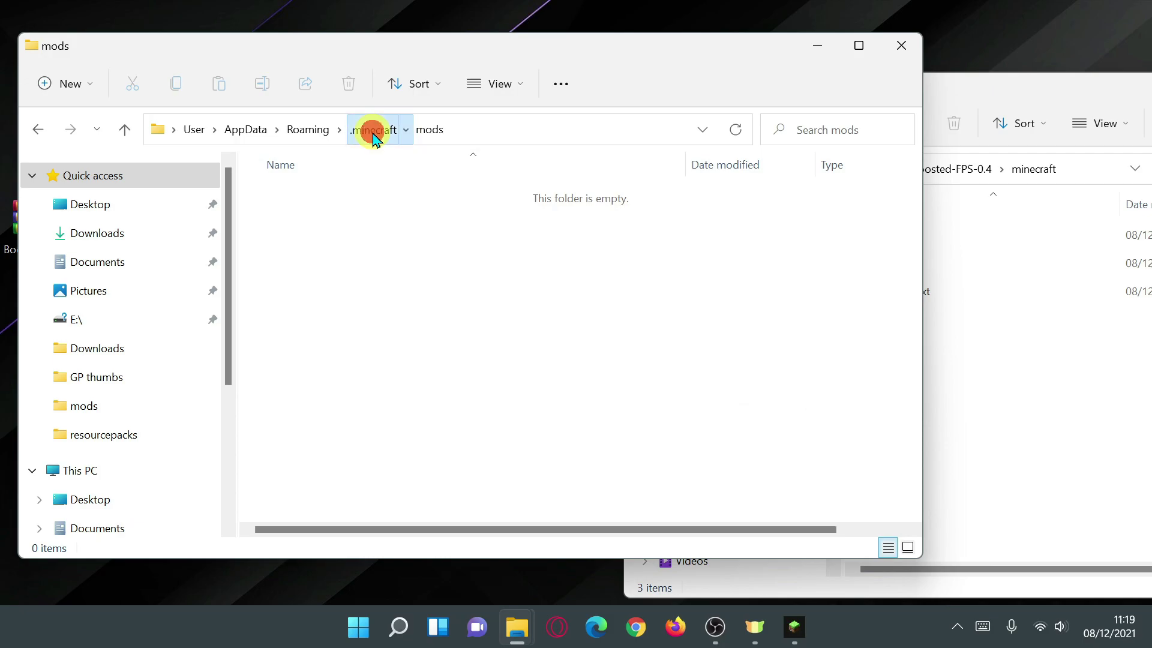
{"action": "scroll", "coordinate": [498, 383], "scroll_direction": "down", "scroll_amount": 2}
{"action": "scroll", "coordinate": [498, 382], "scroll_direction": "down", "scroll_amount": 4}
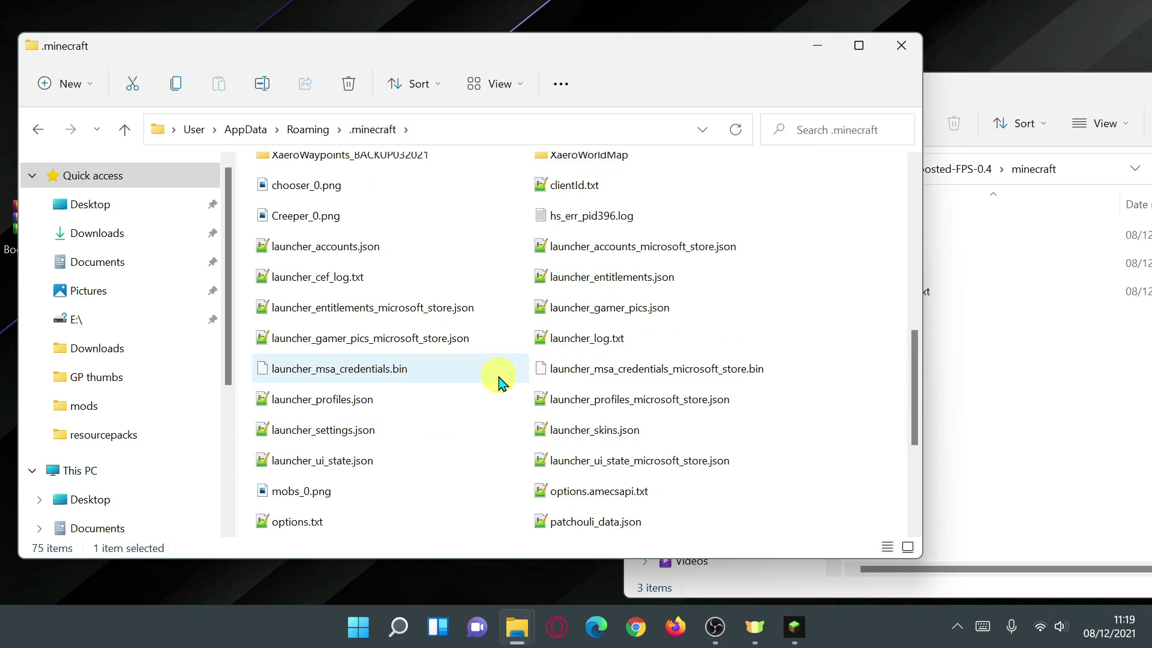
{"action": "scroll", "coordinate": [498, 382], "scroll_direction": "down", "scroll_amount": 2}
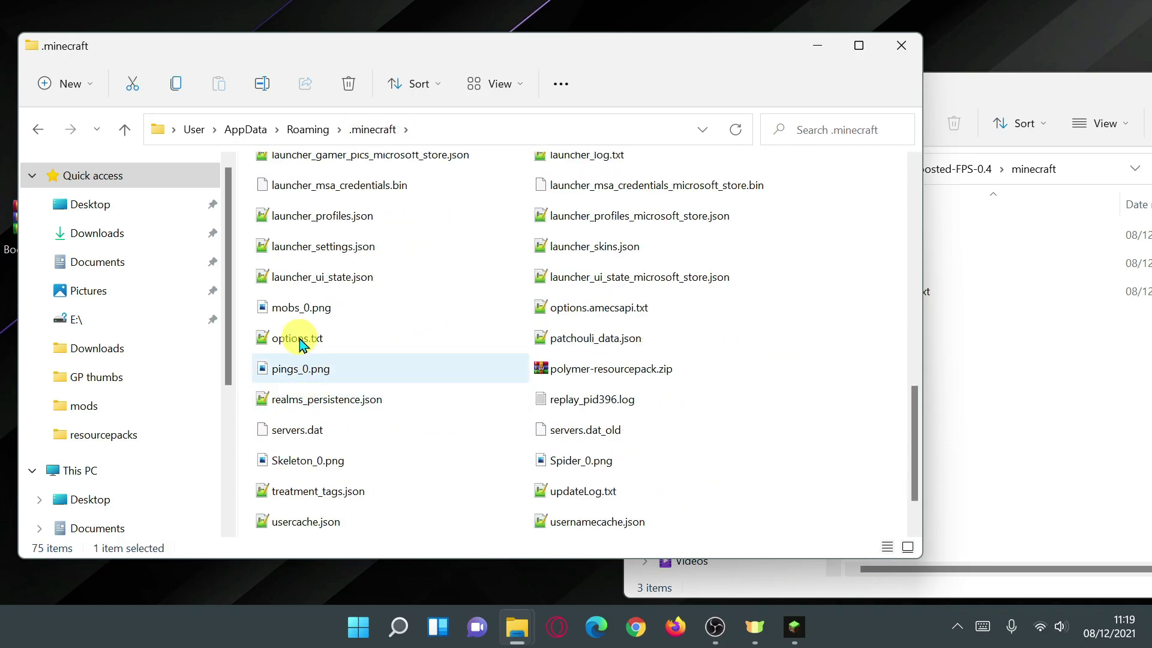
{"action": "left_click", "coordinate": [298, 338]}
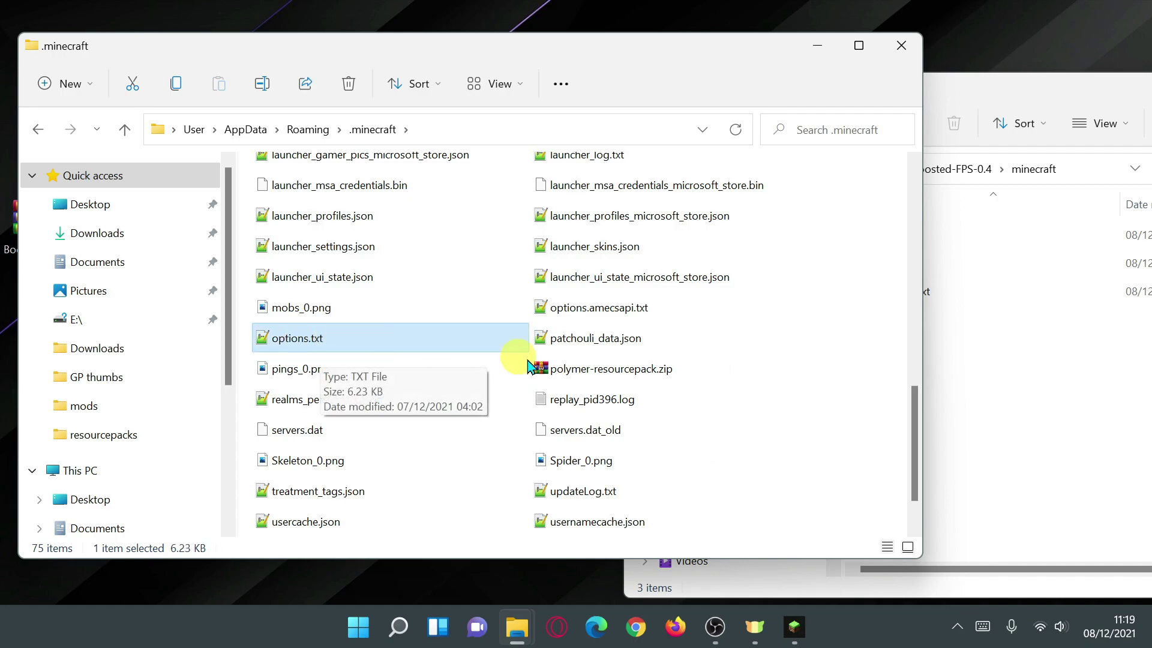
{"action": "key", "text": "Delete"}
Step: Delete the Graphics folder and the three resource pack archives from the resourcepacks folder inside .minecraft
{"action": "scroll", "coordinate": [630, 381], "scroll_direction": "up", "scroll_amount": 5}
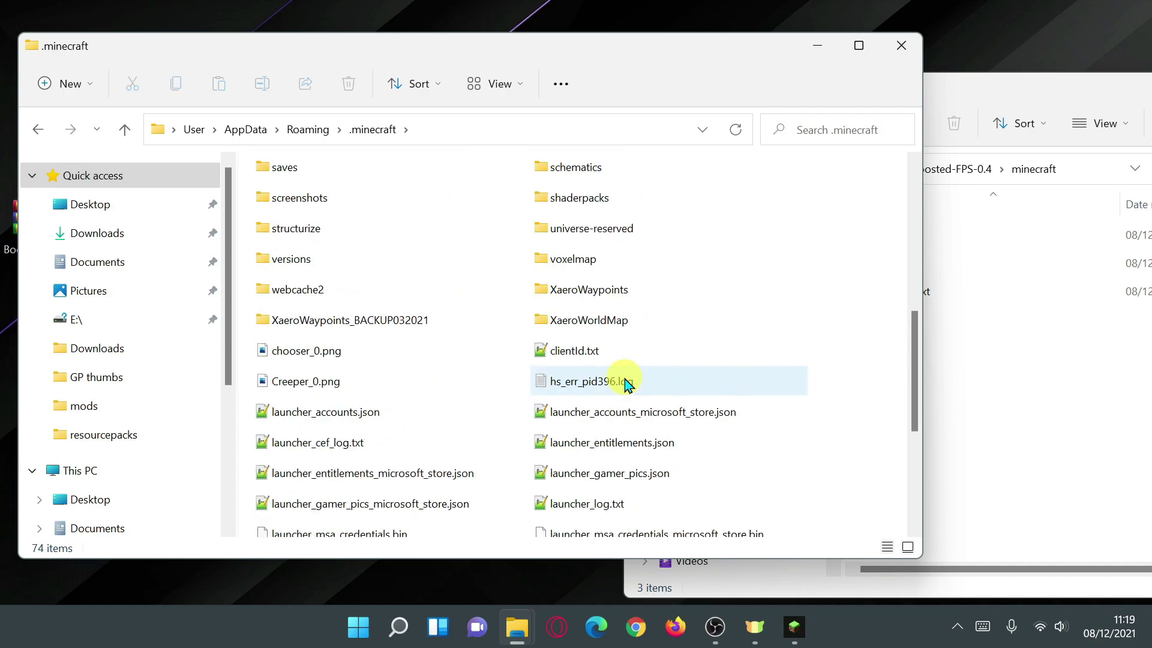
{"action": "scroll", "coordinate": [630, 378], "scroll_direction": "up", "scroll_amount": 1}
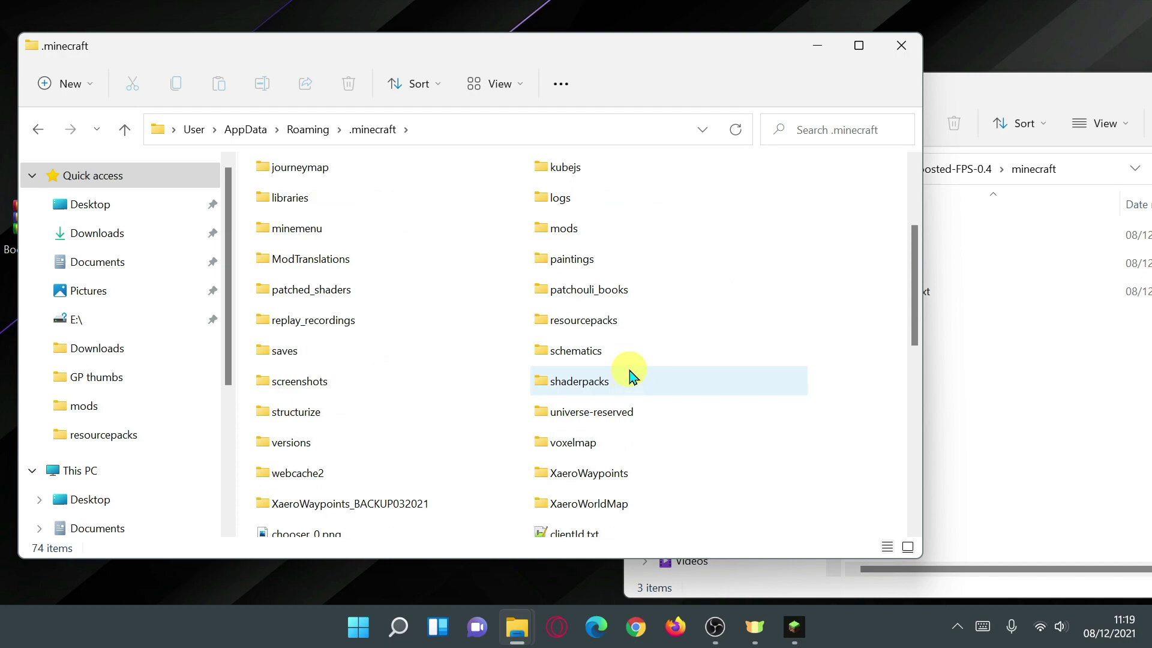
{"action": "double_click", "coordinate": [585, 320]}
{"action": "left_click_drag", "start_coordinate": [594, 362], "coordinate": [275, 193]}
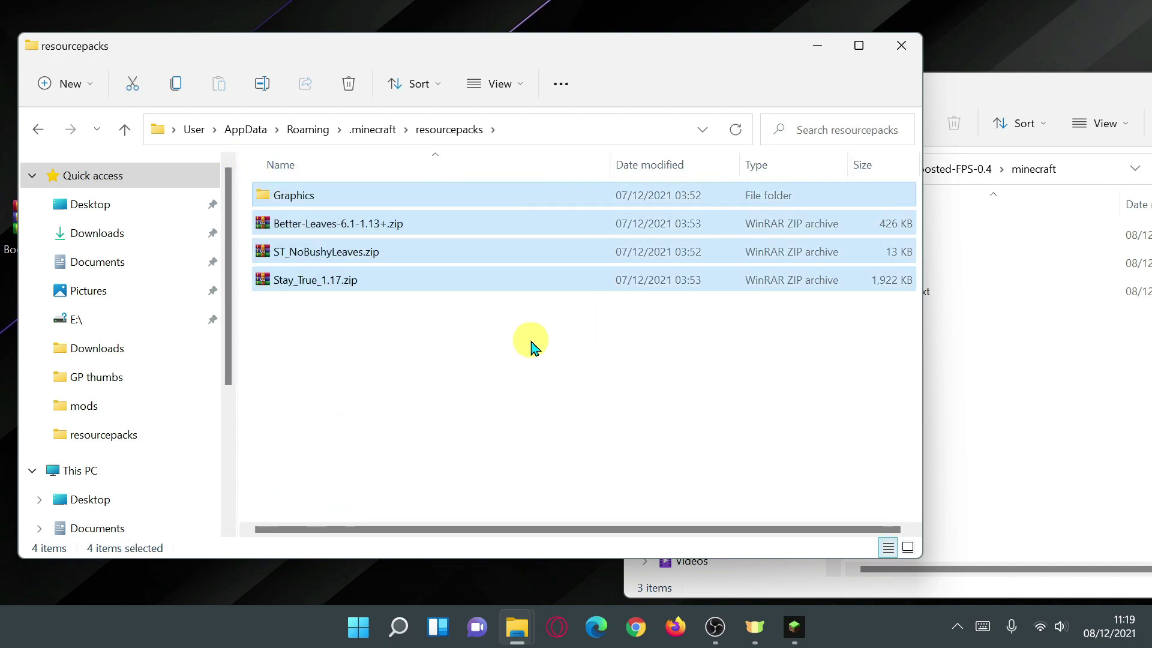
{"action": "key", "text": "Delete"}
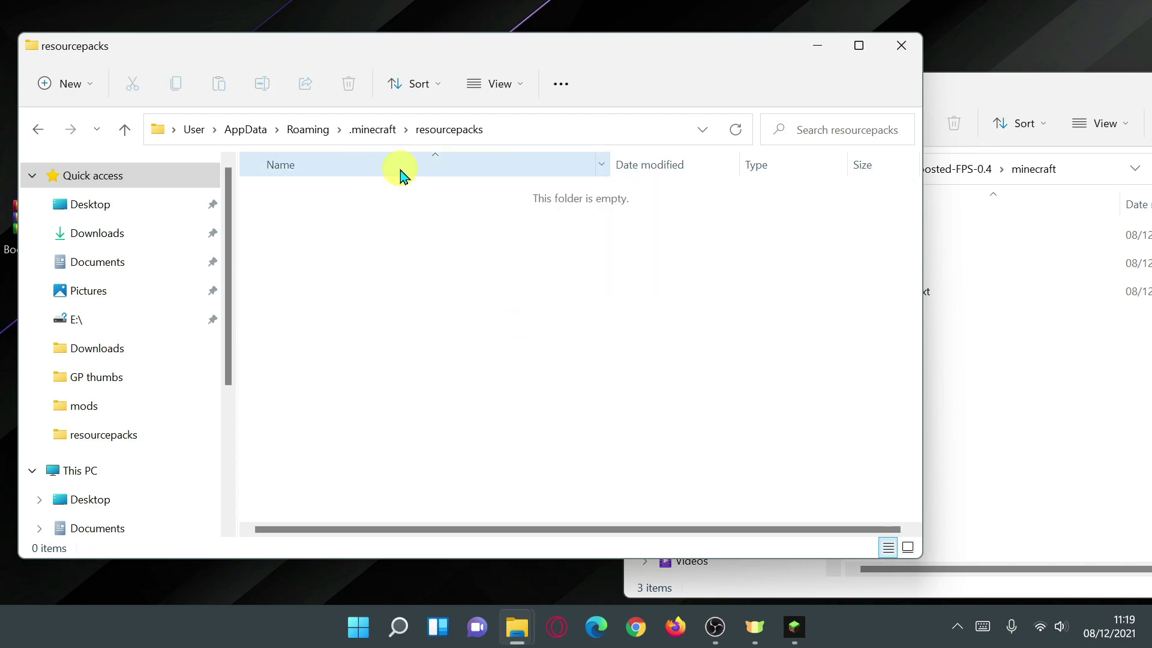
Step: Go back up to .minecraft and arrange its window beside the Boosted-FPS-0.4 instance's minecraft folder window
{"action": "key", "text": "alt+Up"}
{"action": "left_click_drag", "start_coordinate": [1003, 95], "coordinate": [915, 101]}
{"action": "left_click_drag", "start_coordinate": [938, 385], "coordinate": [771, 196]}
{"action": "left_click_drag", "start_coordinate": [789, 60], "coordinate": [600, 49]}
{"action": "left_click_drag", "start_coordinate": [848, 87], "coordinate": [919, 84]}
Step: Move config, mods and options.txt from the Boosted-FPS-0.4 minecraft folder into .minecraft, and close the instance folder window
{"action": "left_click", "coordinate": [998, 353]}
{"action": "left_click_drag", "start_coordinate": [1028, 380], "coordinate": [831, 198]}
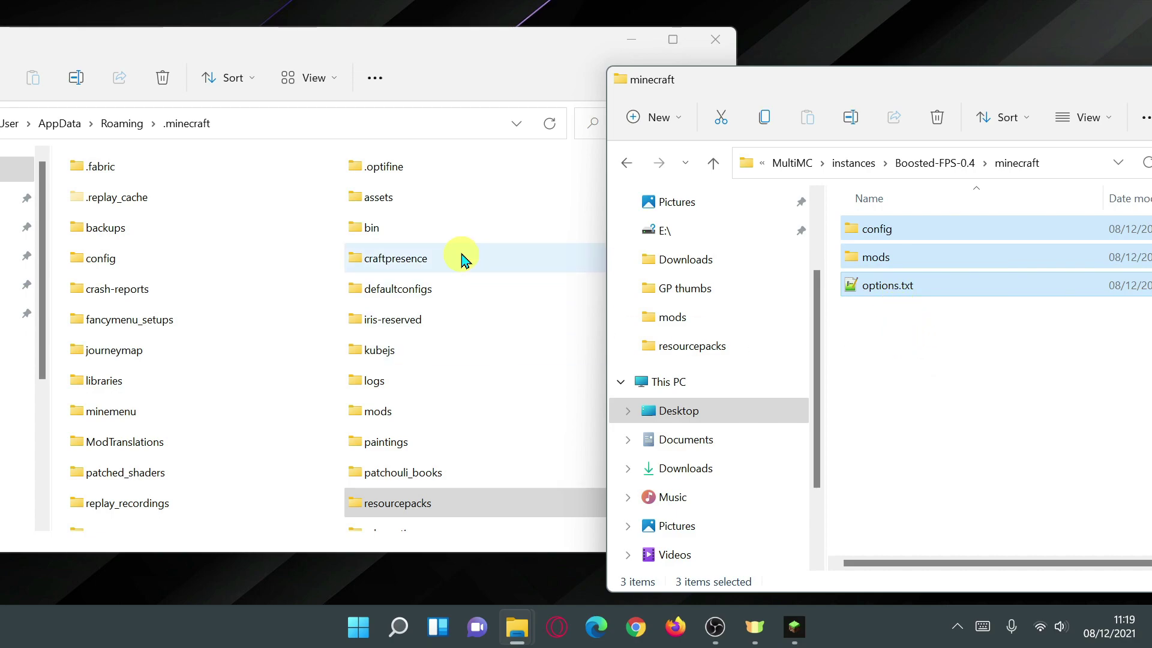
{"action": "left_click", "coordinate": [494, 48]}
{"action": "left_click", "coordinate": [876, 231]}
{"action": "left_click_drag", "start_coordinate": [877, 231], "coordinate": [606, 137]}
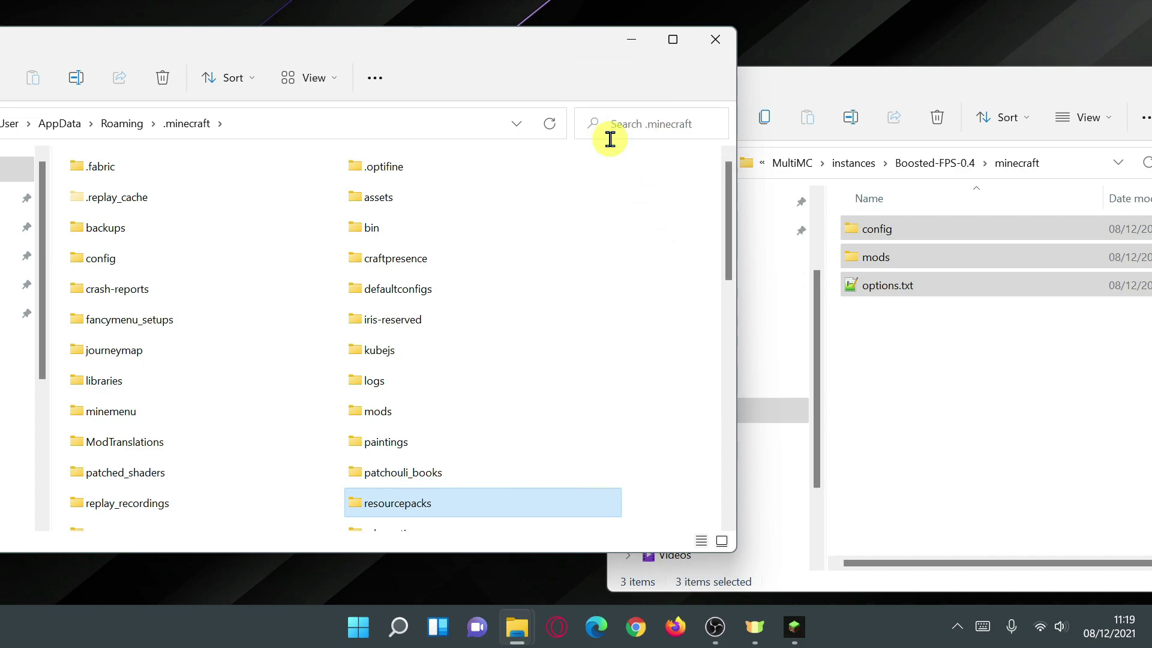
{"action": "left_click_drag", "start_coordinate": [386, 39], "coordinate": [631, 25]}
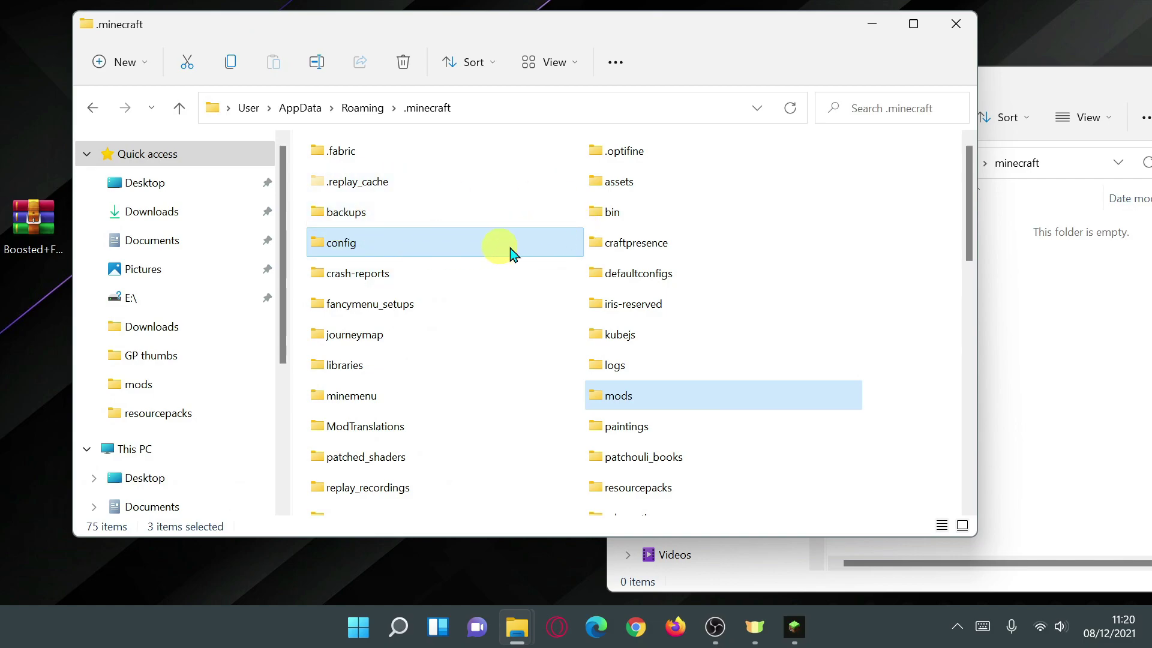
{"action": "left_click_drag", "start_coordinate": [1080, 89], "coordinate": [571, 147]}
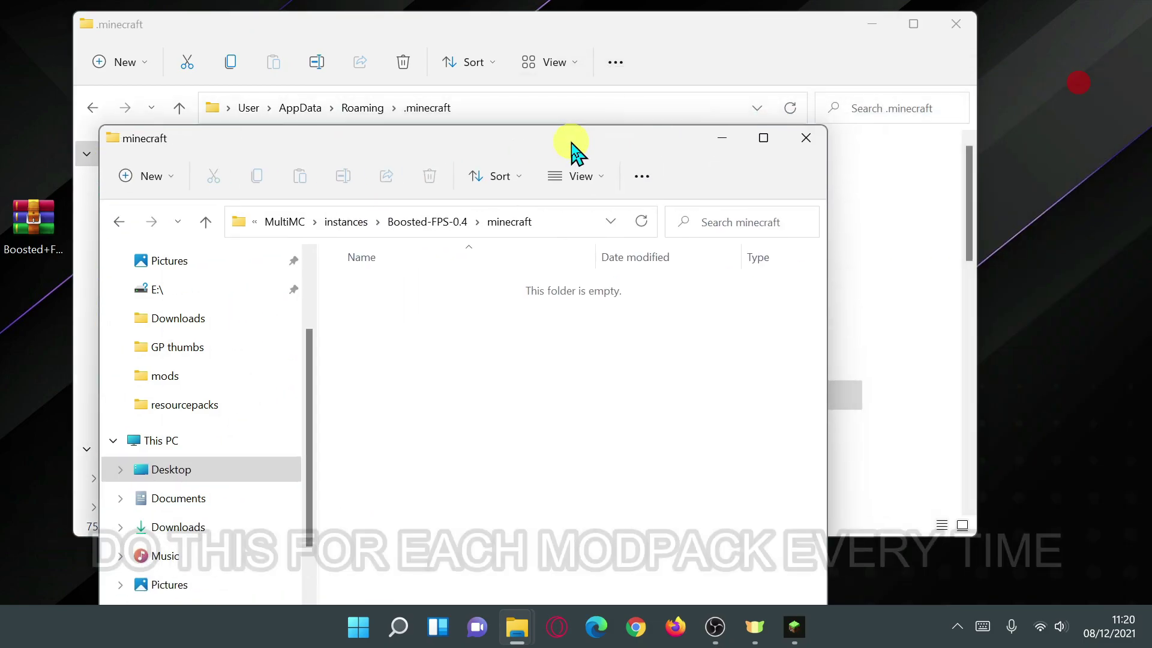
{"action": "left_click", "coordinate": [805, 139]}
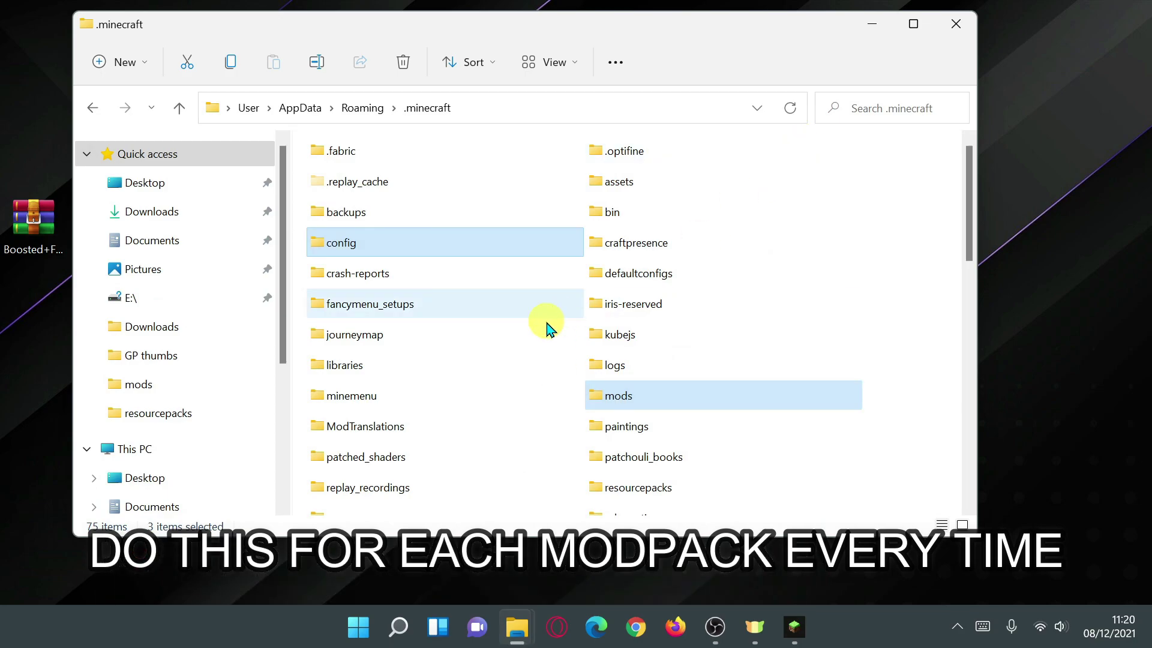
Step: Check the transferred config folder, mods folder and options.txt in .minecraft, and close the folder window
{"action": "double_click", "coordinate": [360, 241]}
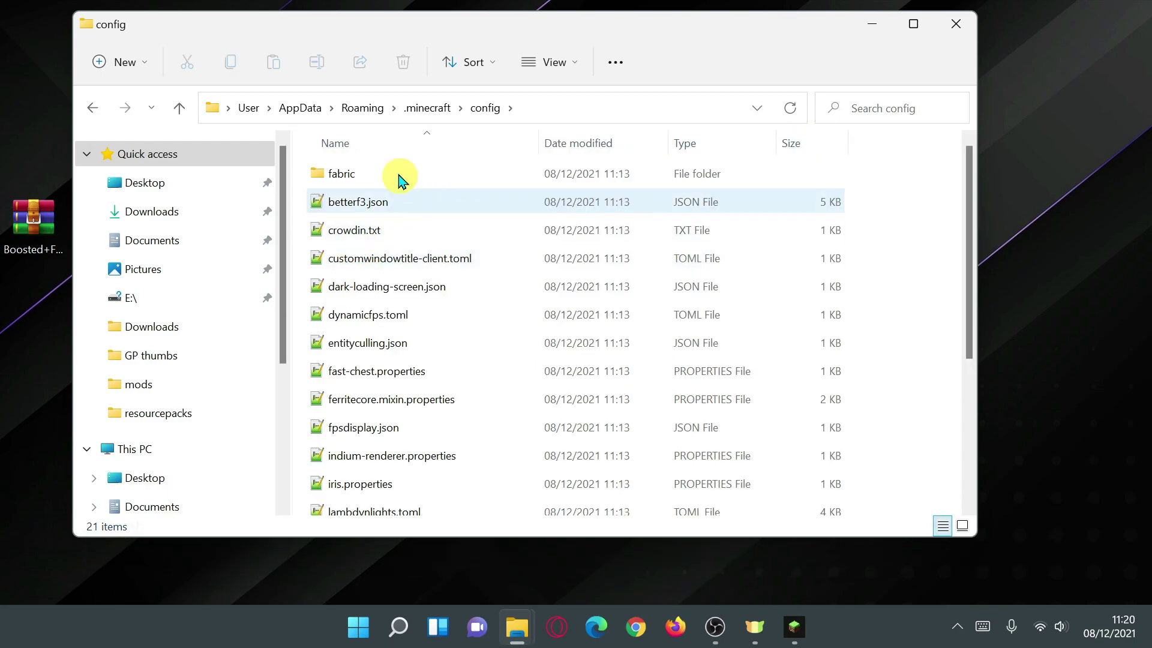
{"action": "scroll", "coordinate": [384, 390], "scroll_direction": "down", "scroll_amount": 3}
{"action": "scroll", "coordinate": [389, 390], "scroll_direction": "up", "scroll_amount": 3}
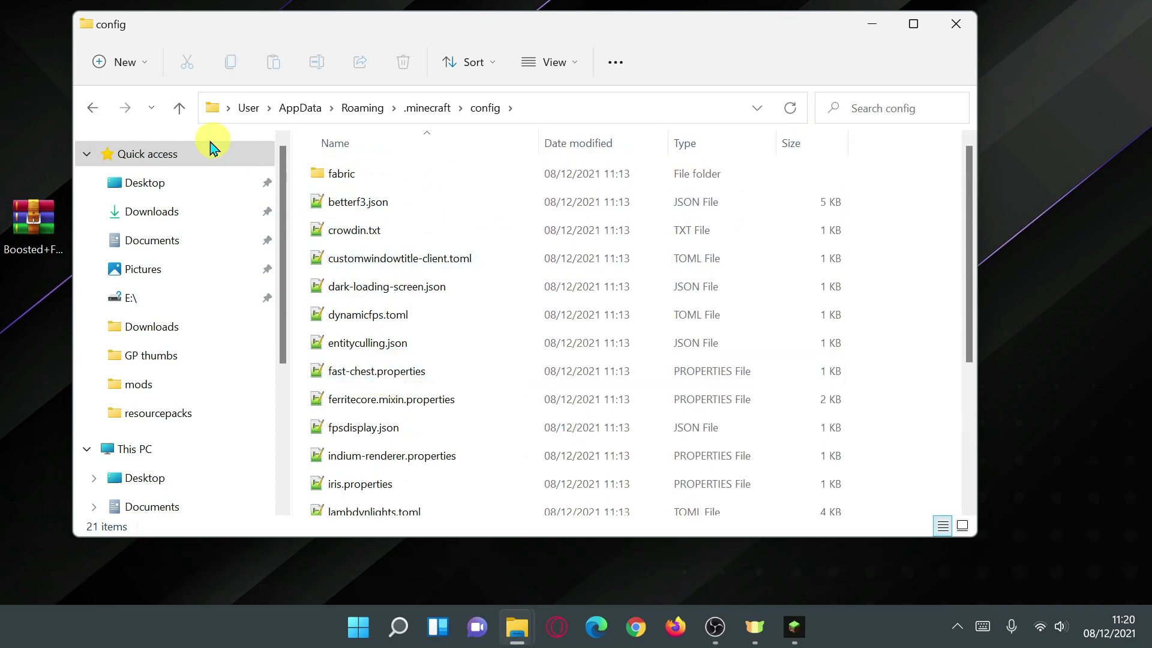
{"action": "left_click", "coordinate": [92, 107]}
{"action": "double_click", "coordinate": [618, 397]}
{"action": "left_click", "coordinate": [94, 107]}
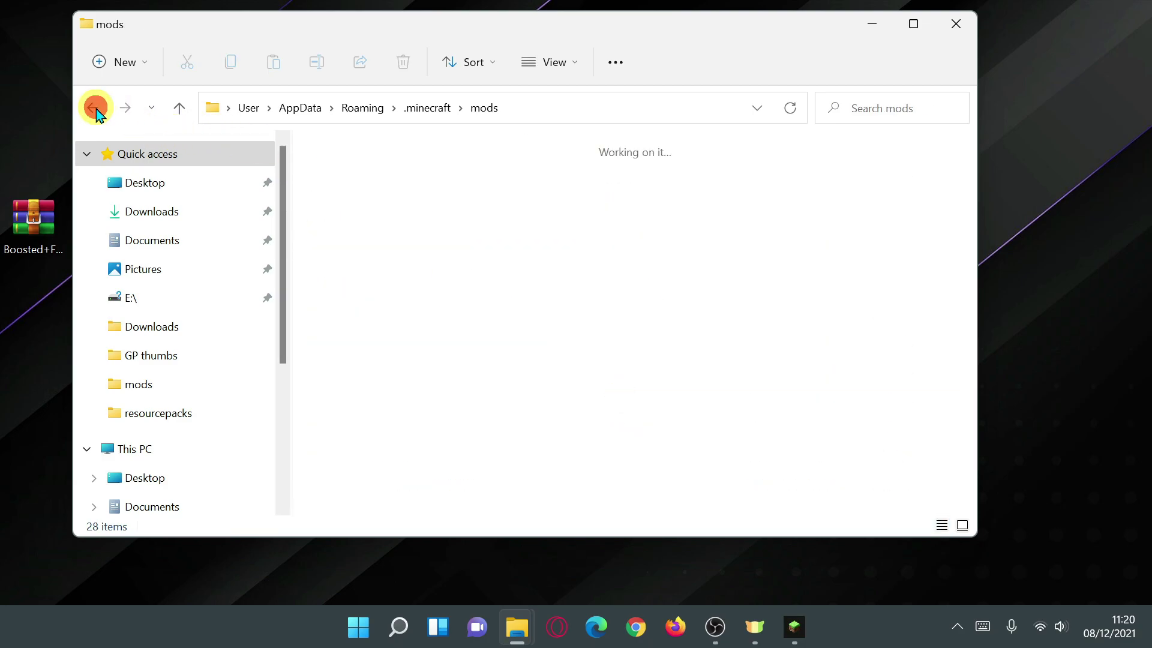
{"action": "scroll", "coordinate": [487, 323], "scroll_direction": "down", "scroll_amount": 8}
{"action": "scroll", "coordinate": [489, 325], "scroll_direction": "up", "scroll_amount": 5}
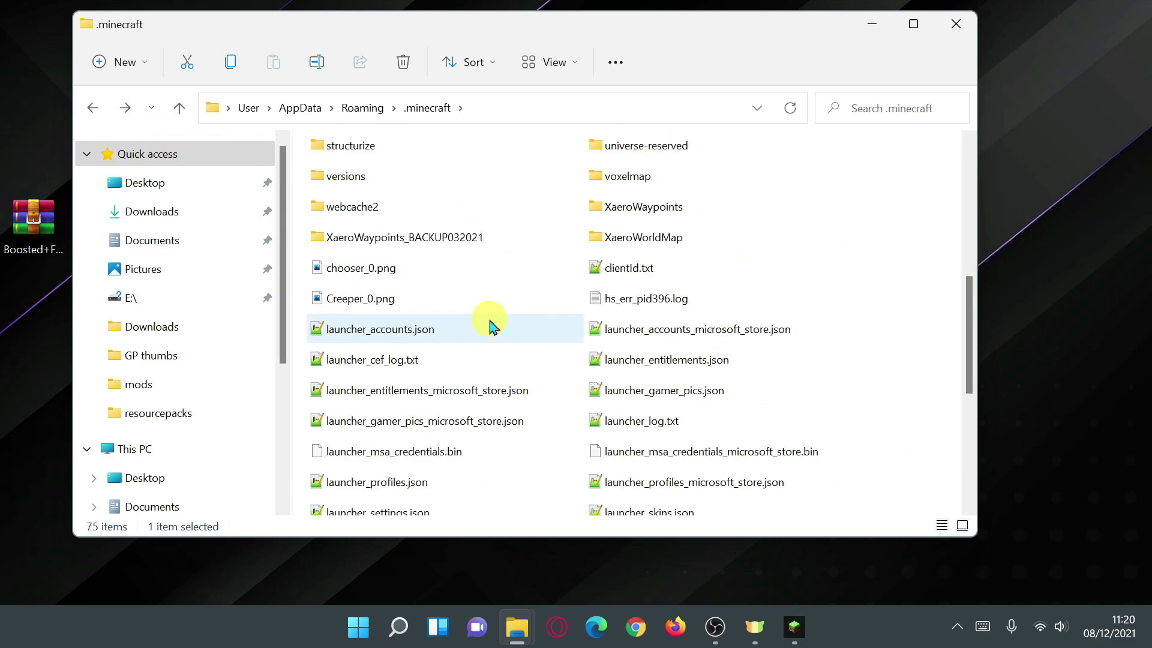
{"action": "scroll", "coordinate": [489, 324], "scroll_direction": "down", "scroll_amount": 3}
{"action": "left_click", "coordinate": [372, 440]}
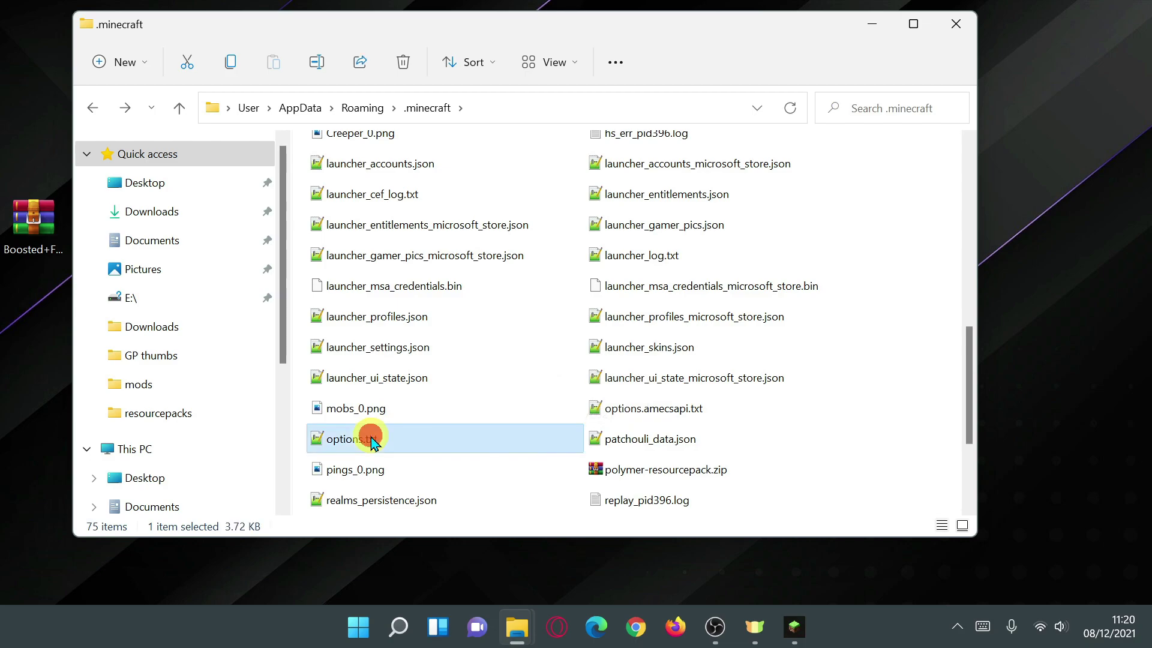
{"action": "left_click", "coordinate": [954, 25]}
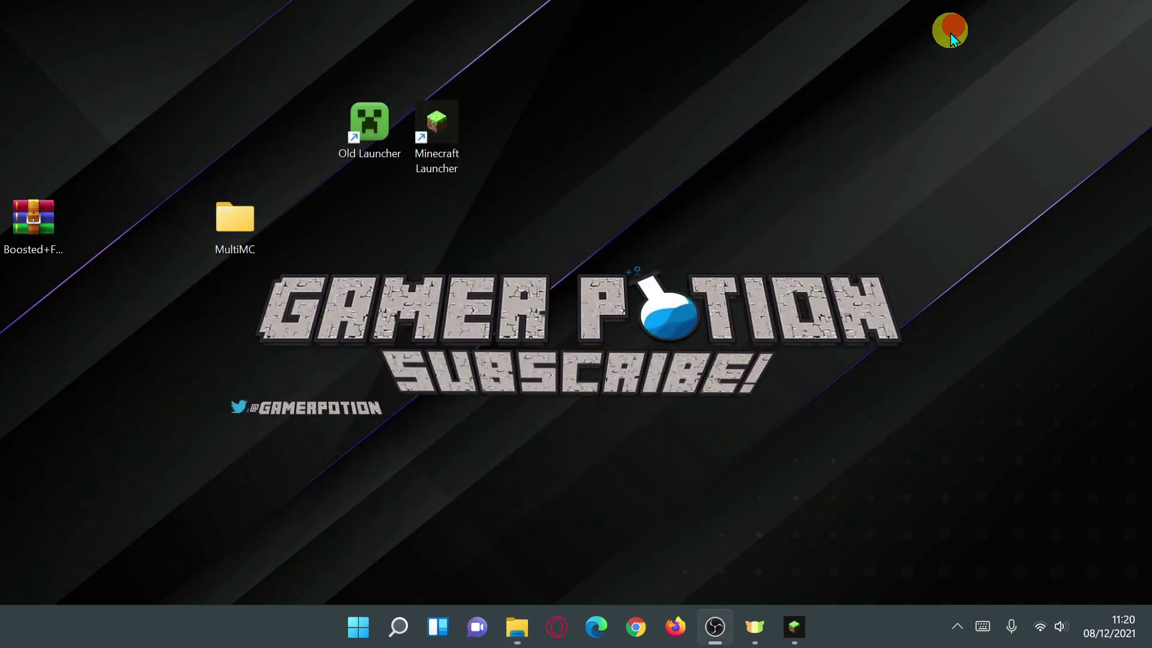
Step: Switch to the Minecraft Launcher and open the fabric-loader-1.18 installation for editing with its additional options expanded
{"action": "left_click", "coordinate": [795, 639]}
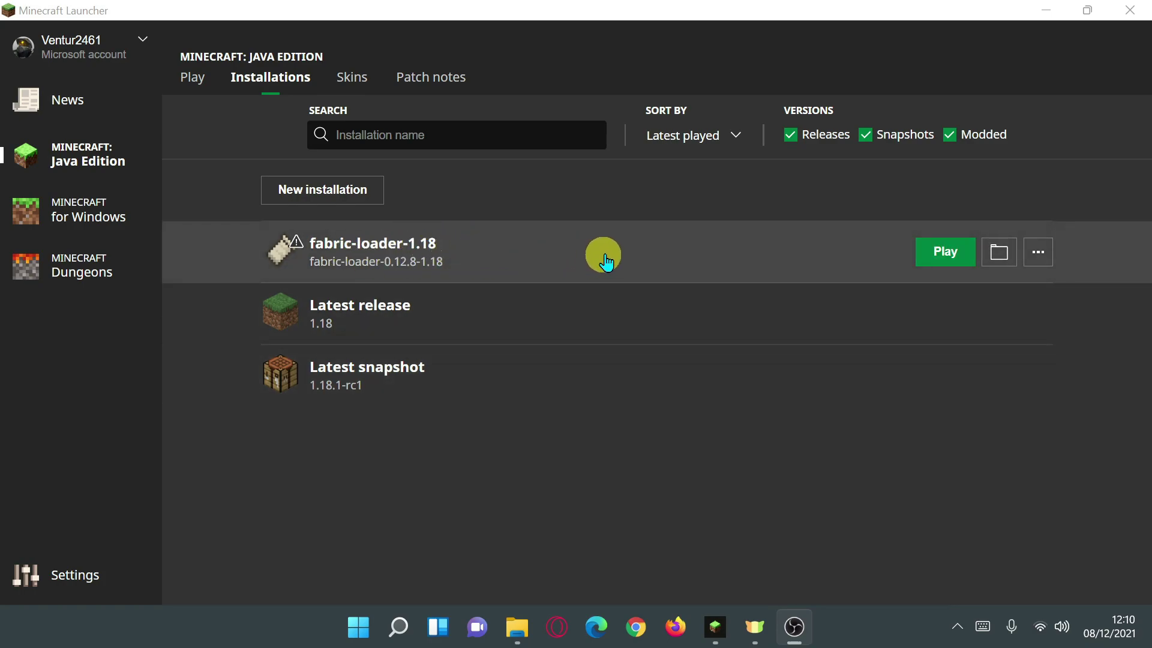
{"action": "left_click", "coordinate": [1041, 257]}
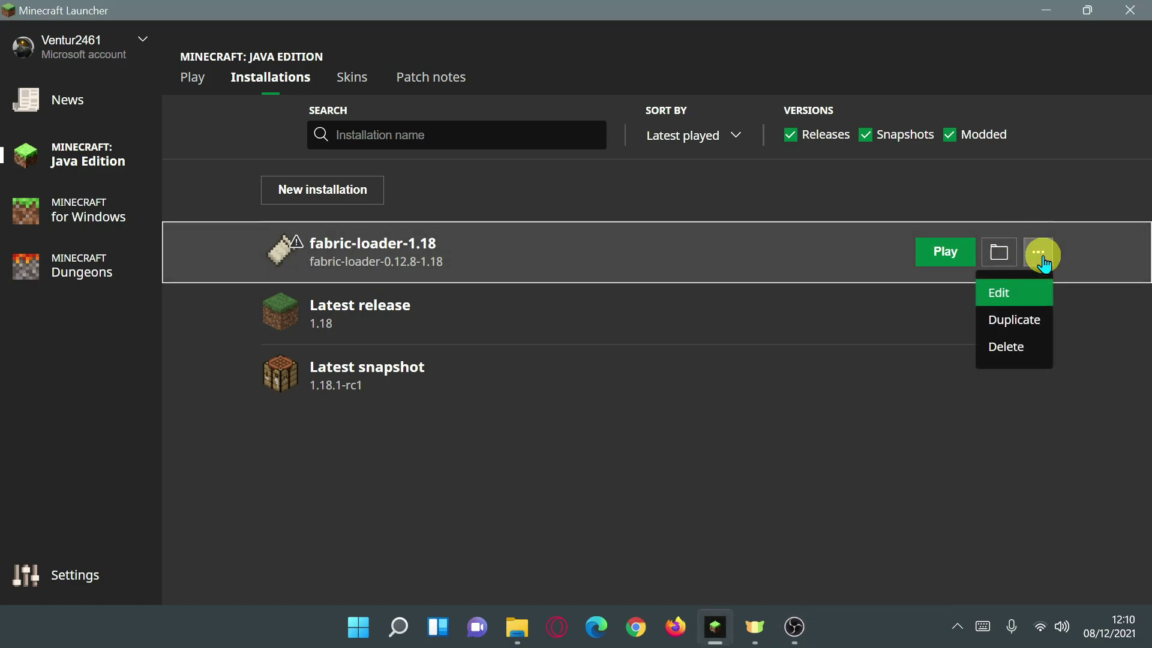
{"action": "left_click", "coordinate": [1003, 292]}
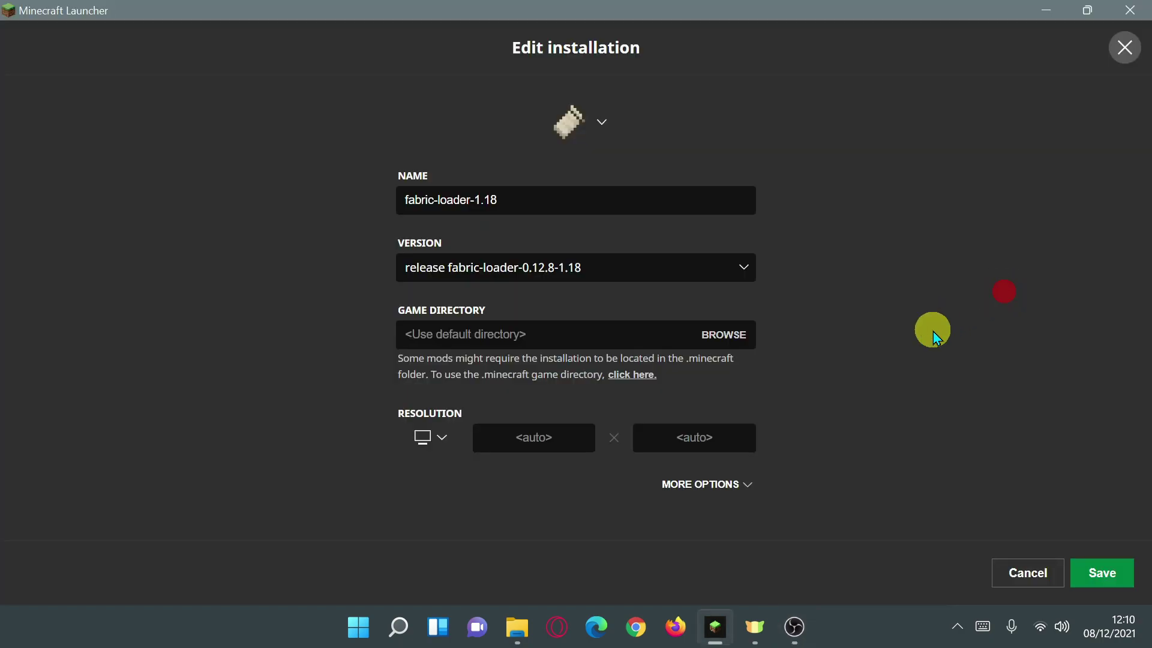
{"action": "left_click", "coordinate": [690, 486]}
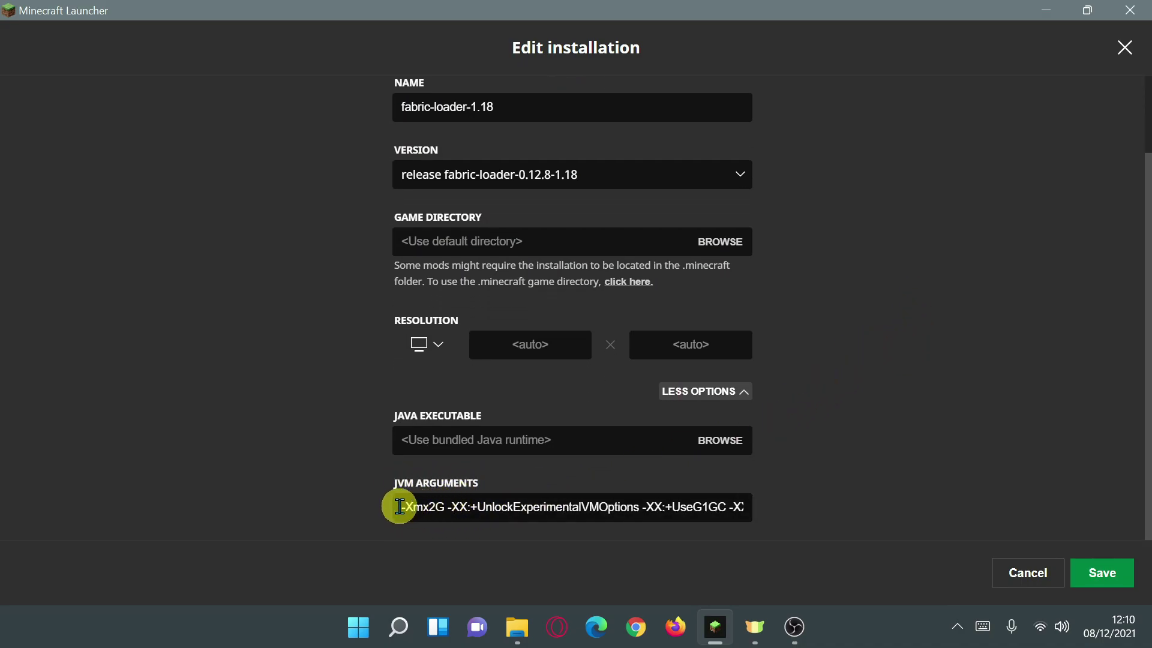
Step: Set the maximum memory in the installation's JVM arguments to 4 GB (-Xmx4G)
{"action": "left_click", "coordinate": [435, 509]}
{"action": "left_click_drag", "start_coordinate": [440, 509], "coordinate": [447, 510]}
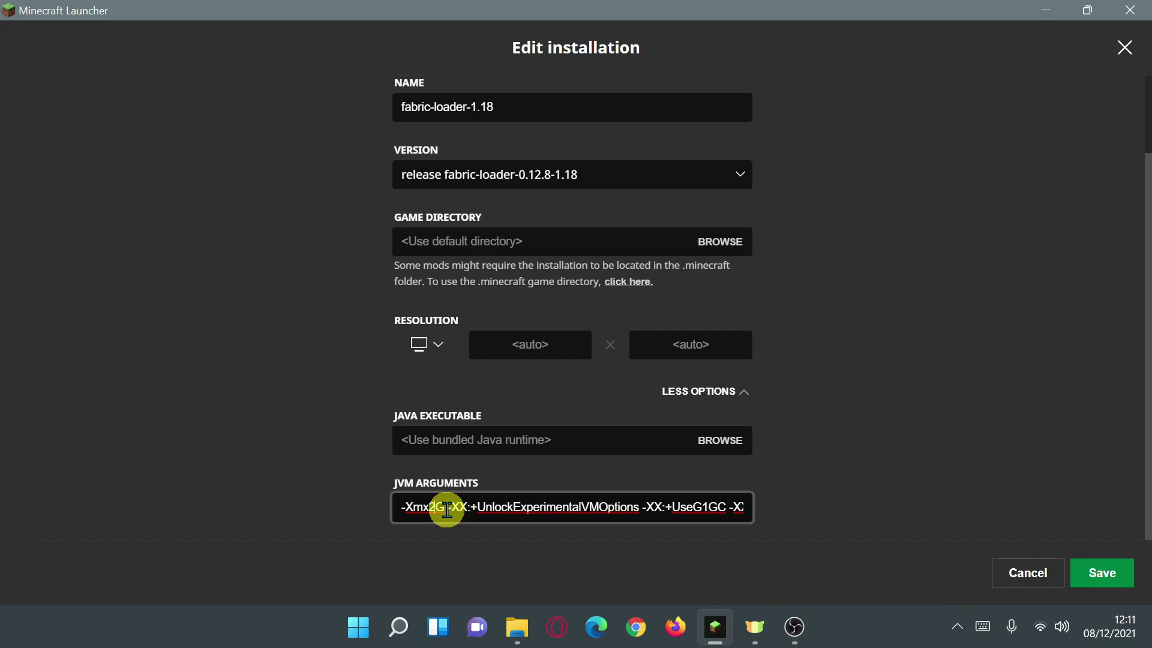
{"action": "left_click", "coordinate": [438, 508]}
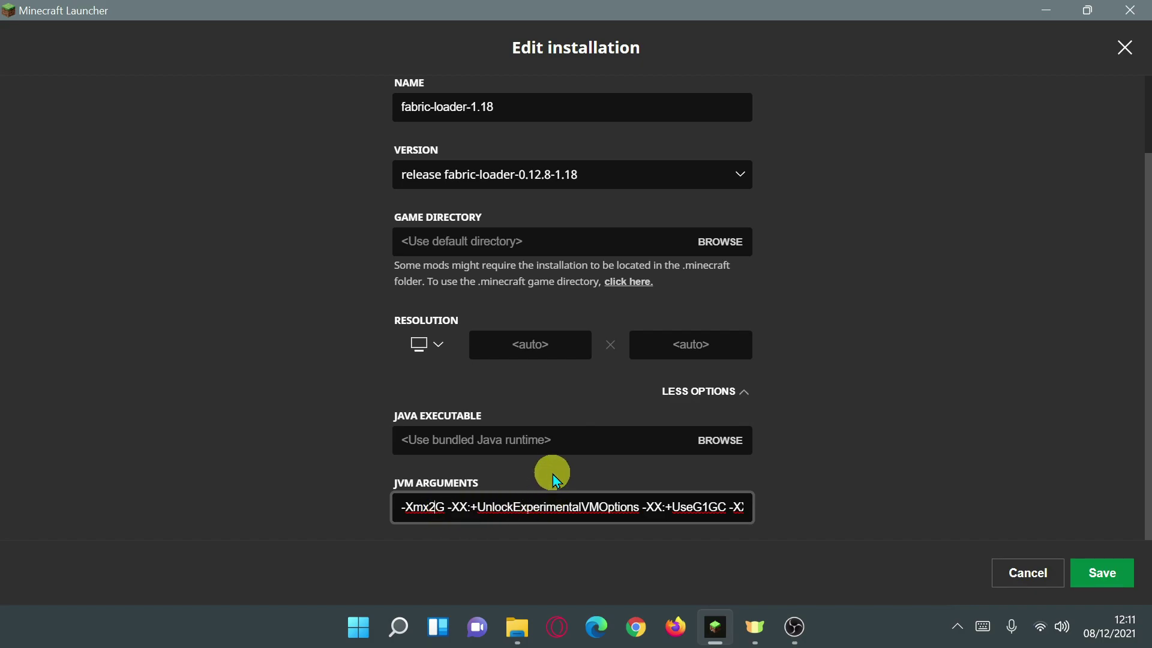
{"action": "key", "text": "BackSpace"}
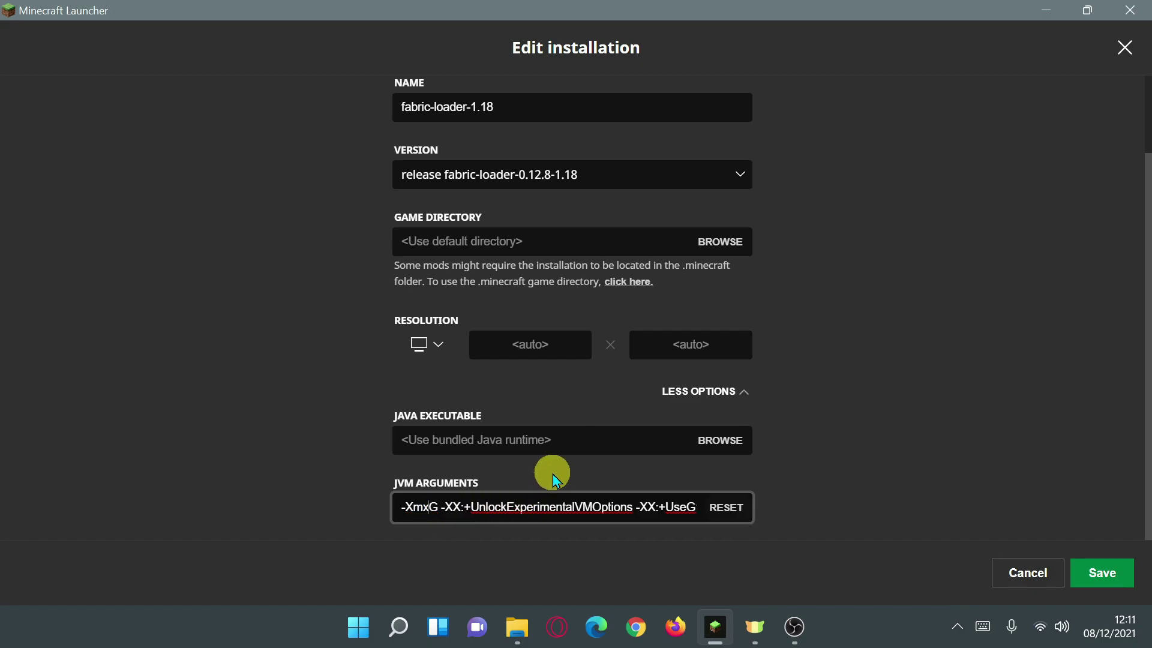
{"action": "type", "text": "4"}
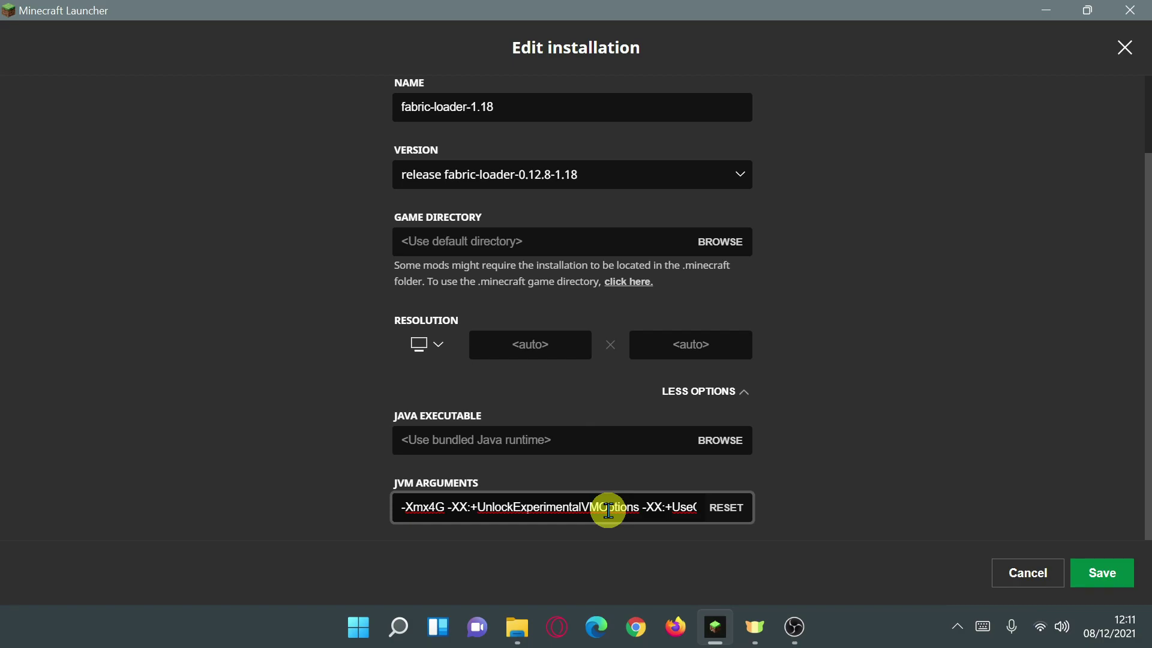
Step: Save the edited fabric-loader-1.18 installation and launch the game with it
{"action": "key", "text": "alt+Tab"}
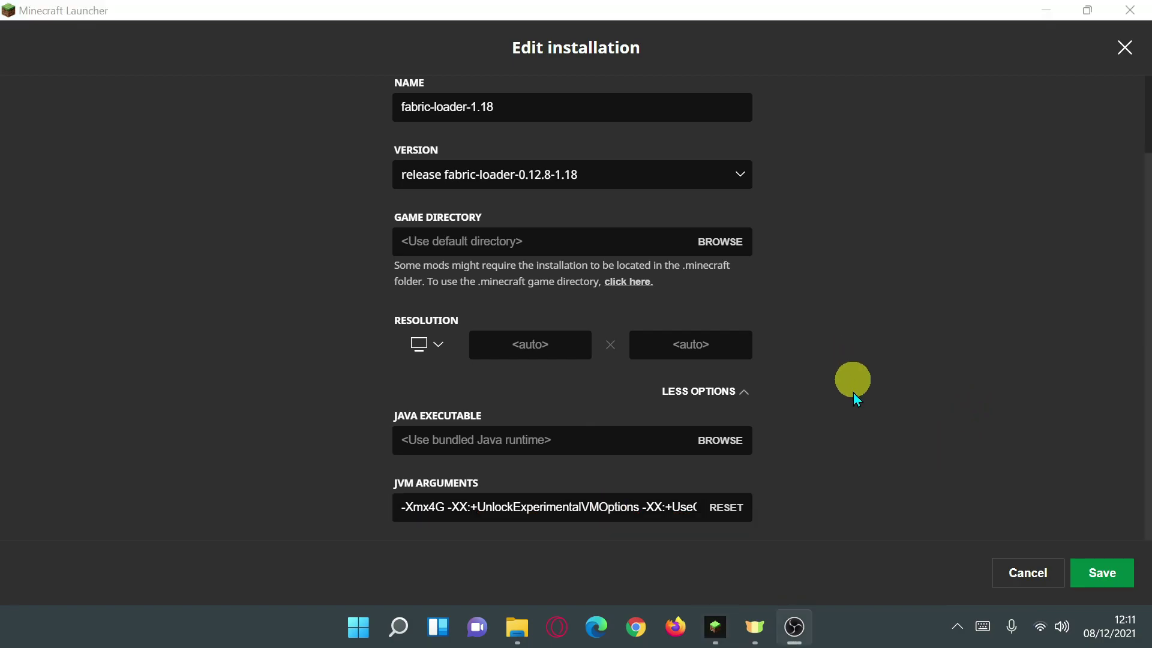
{"action": "left_click", "coordinate": [1106, 575]}
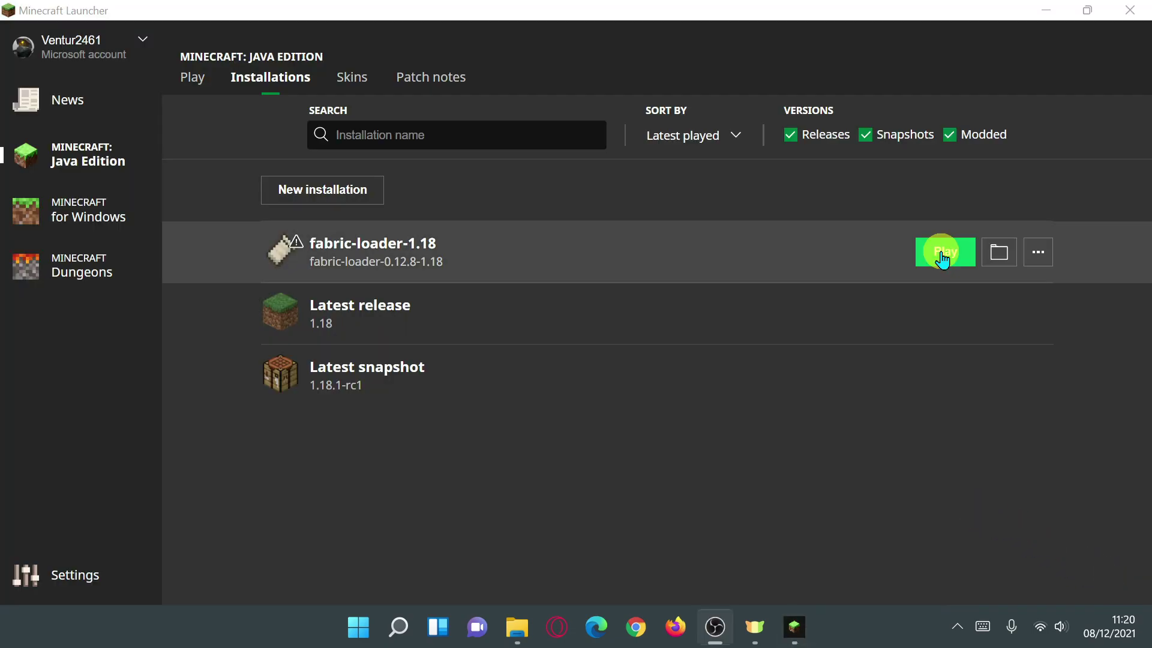
{"action": "left_click", "coordinate": [942, 251]}
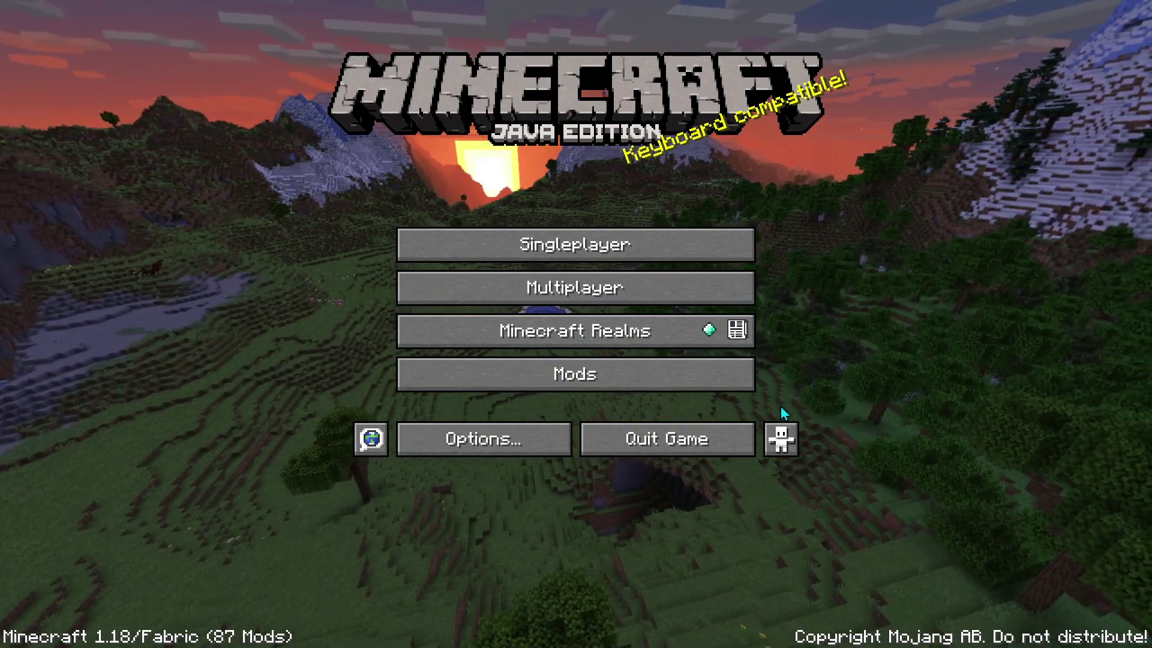
Step: Look through the installed mods list from the title screen and return to the title screen
{"action": "left_click", "coordinate": [530, 376]}
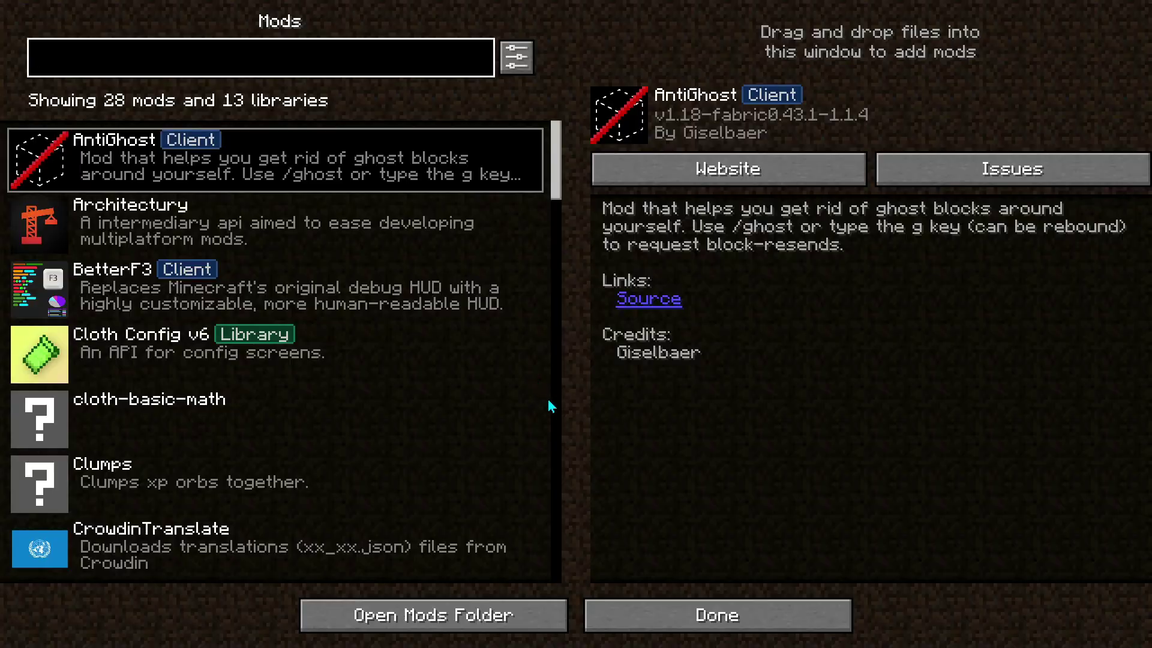
{"action": "left_click_drag", "start_coordinate": [550, 169], "coordinate": [561, 129]}
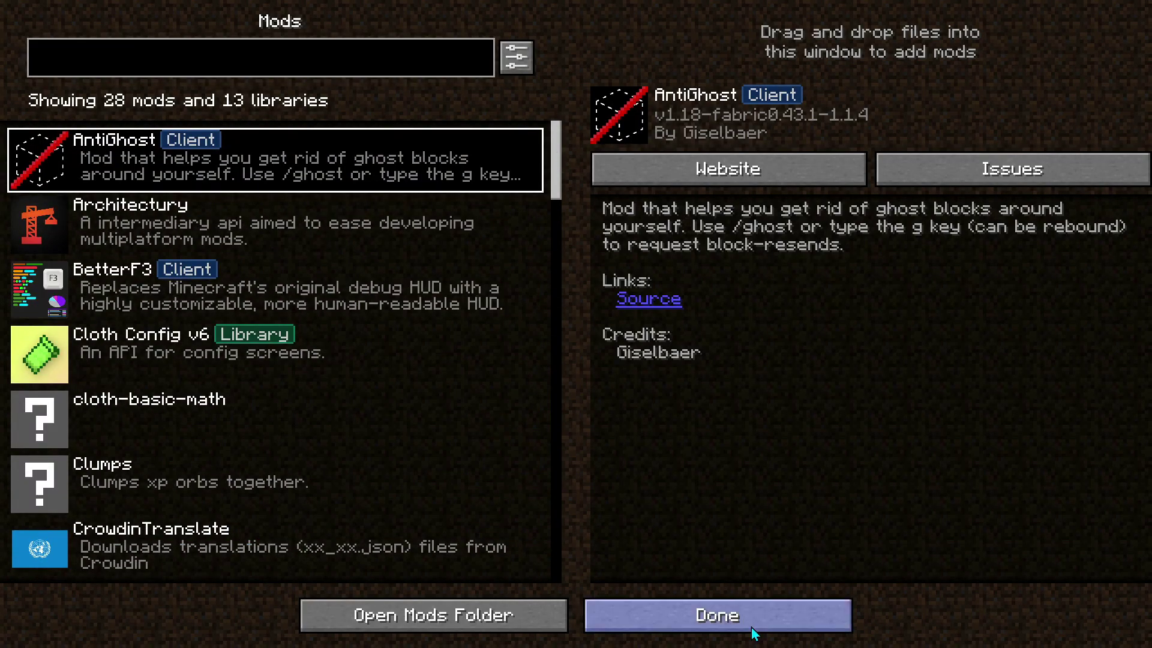
{"action": "left_click", "coordinate": [737, 613]}
Step: Check the general video settings in the game options and return to the title screen
{"action": "left_click", "coordinate": [475, 447]}
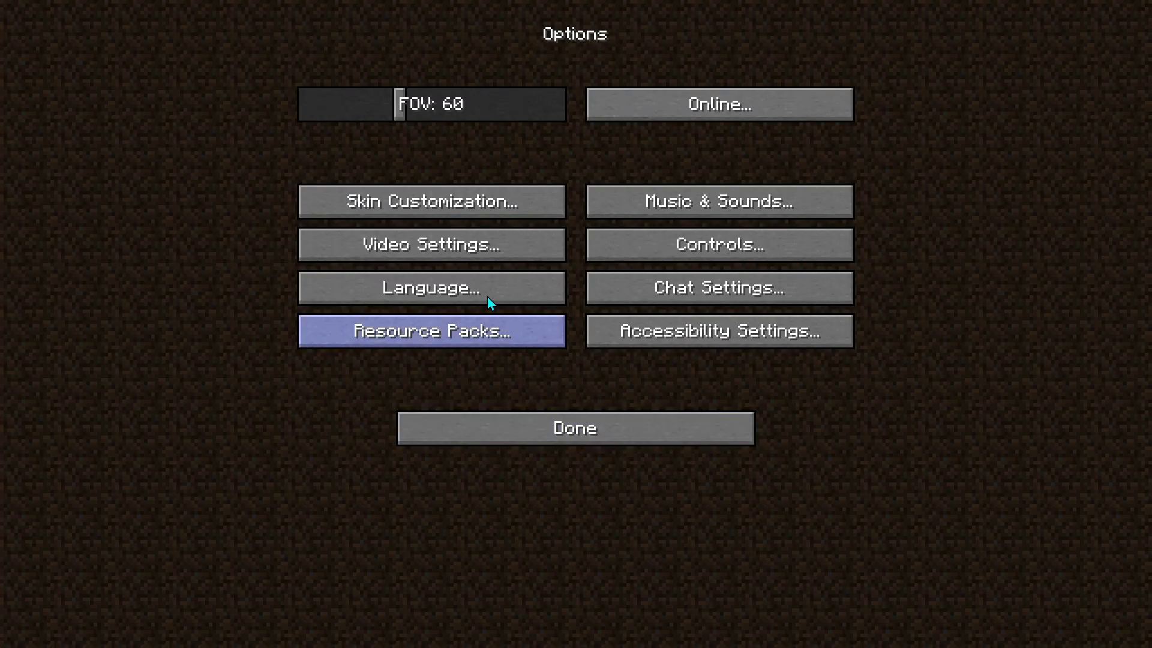
{"action": "left_click", "coordinate": [422, 252]}
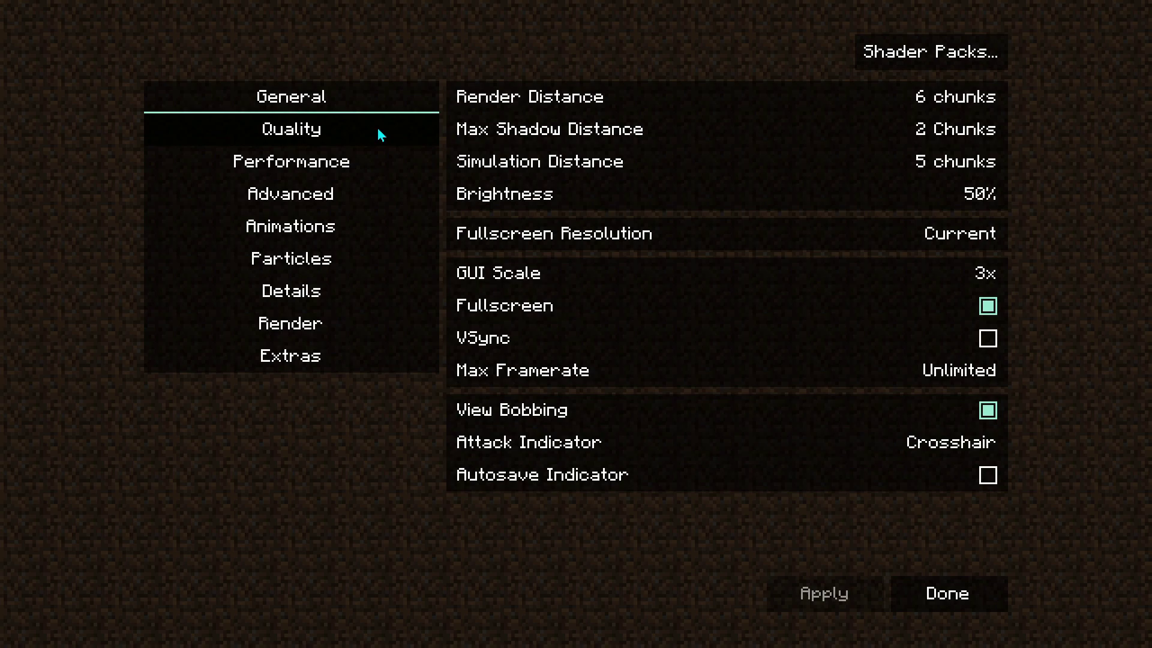
{"action": "left_click", "coordinate": [947, 594]}
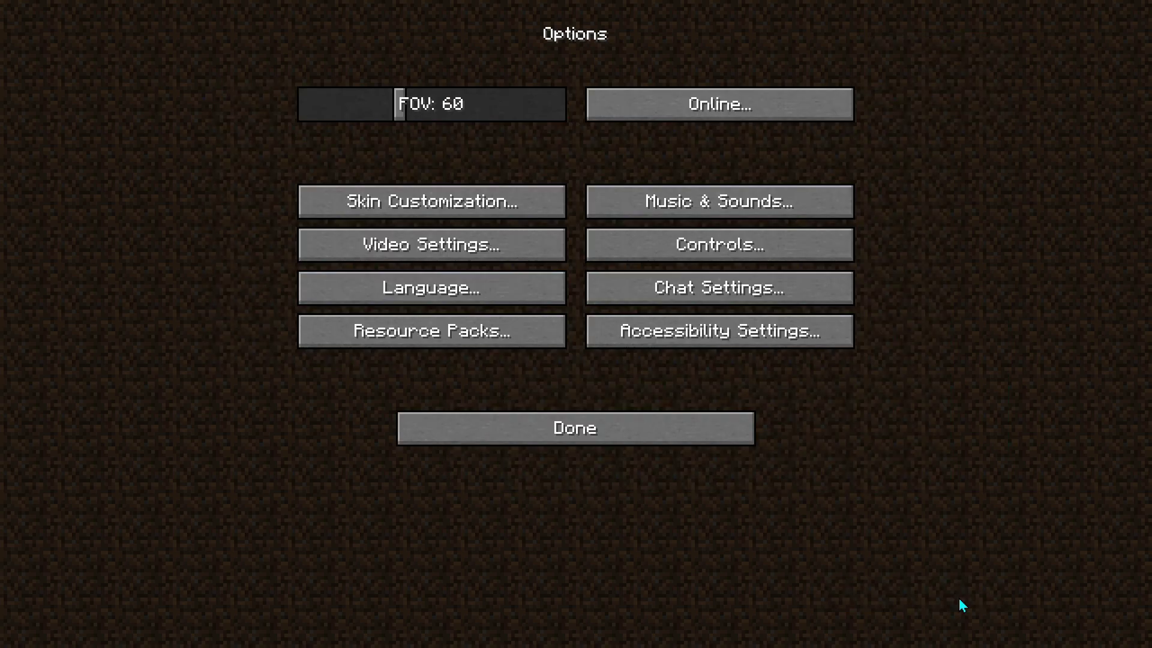
{"action": "left_click", "coordinate": [599, 430]}
Step: Load the singleplayer world New World (14)
{"action": "left_click", "coordinate": [568, 257]}
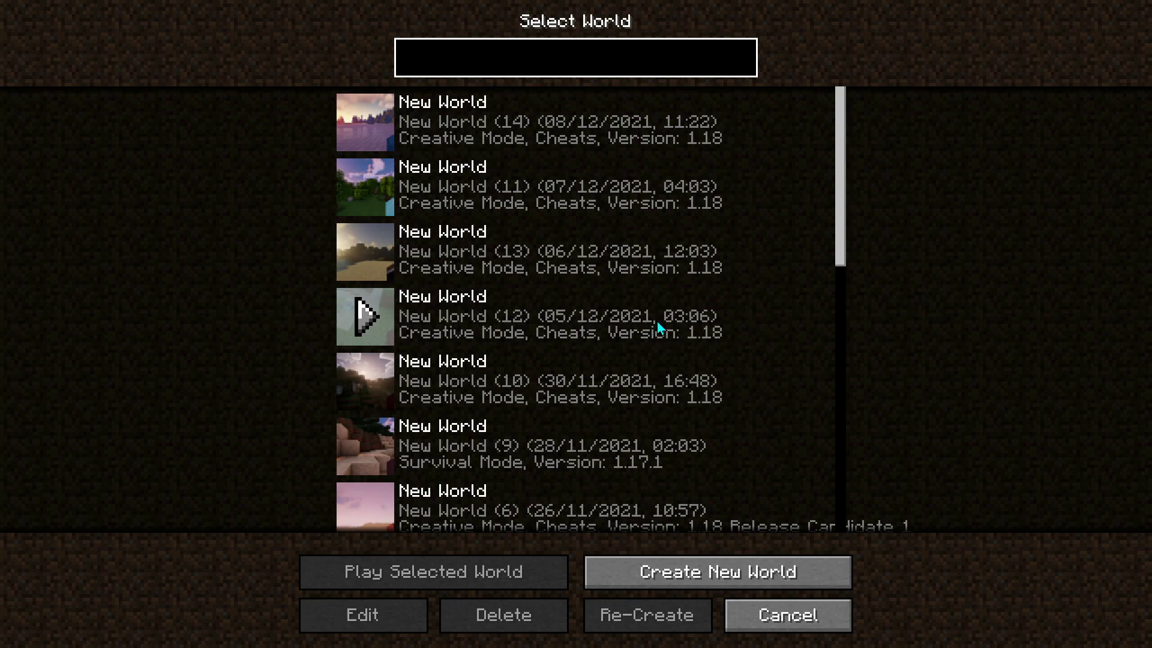
{"action": "left_click", "coordinate": [369, 117]}
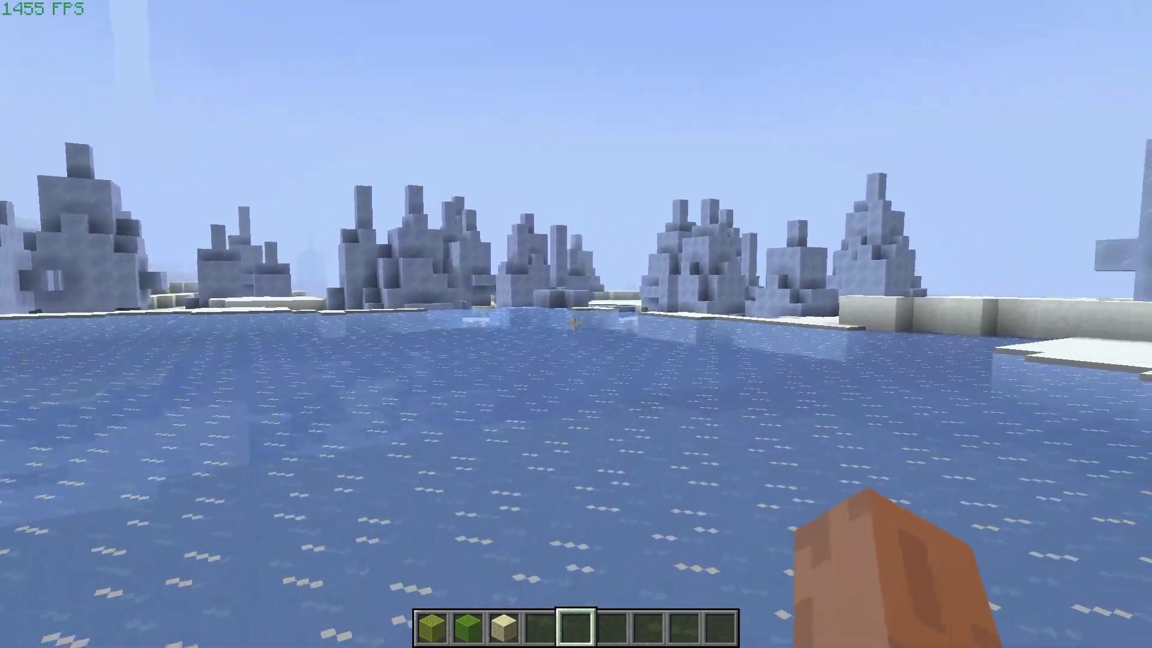
Step: Review the in-game video settings pages, including Quality, Advanced, Particles, Render and Extras, and return to the world
{"action": "key", "text": "Escape"}
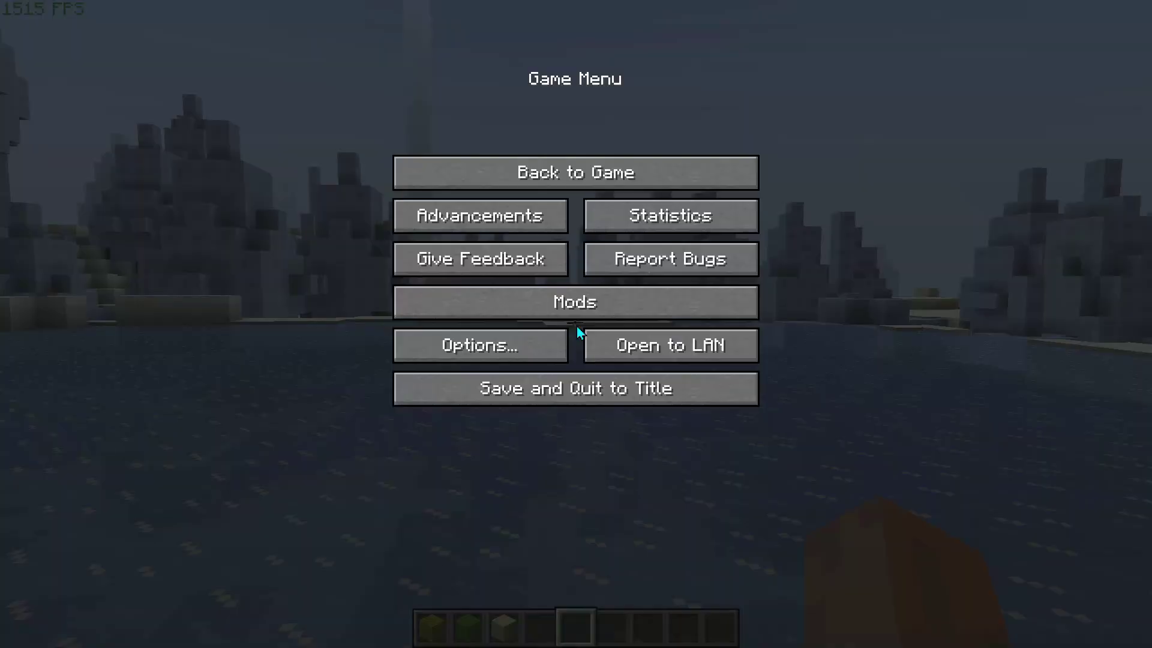
{"action": "left_click", "coordinate": [534, 344]}
{"action": "left_click", "coordinate": [492, 243]}
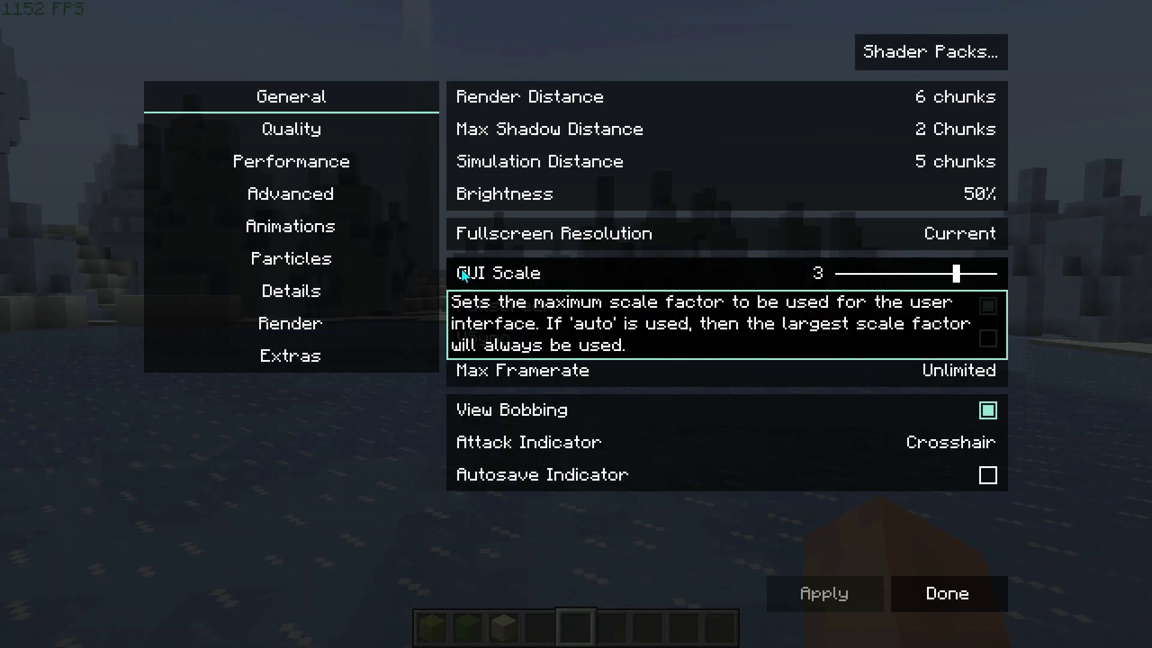
{"action": "left_click", "coordinate": [303, 136]}
{"action": "left_click", "coordinate": [321, 195]}
{"action": "left_click", "coordinate": [317, 264]}
{"action": "left_click", "coordinate": [322, 327]}
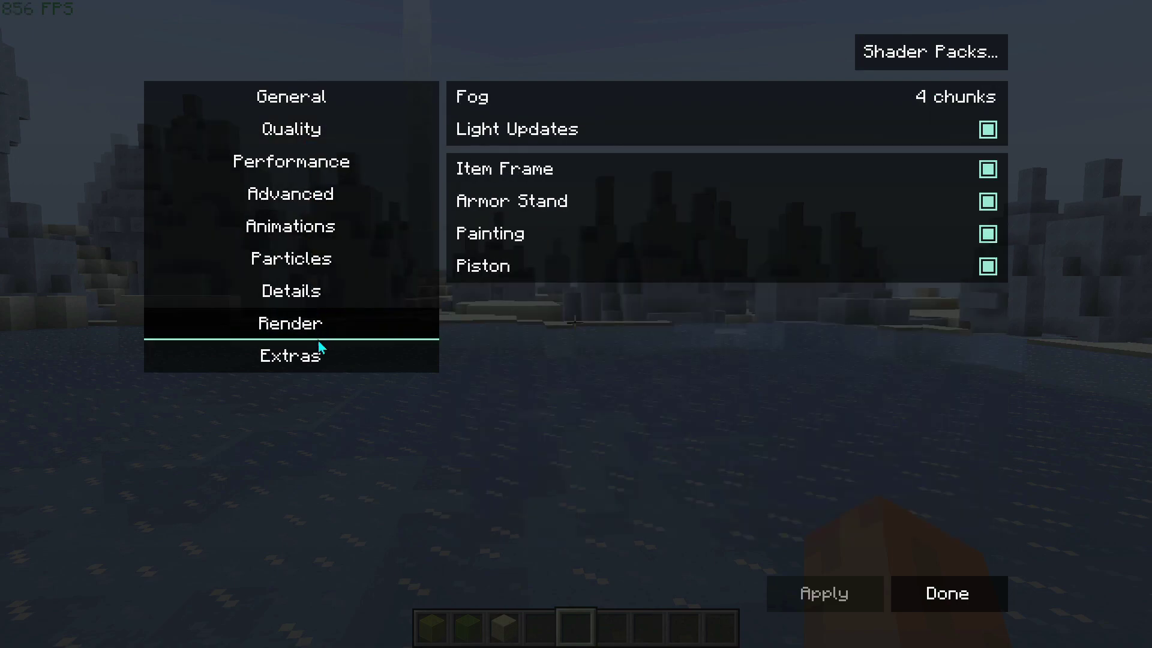
{"action": "left_click", "coordinate": [322, 355]}
{"action": "left_click", "coordinate": [324, 98]}
{"action": "left_click", "coordinate": [947, 593]}
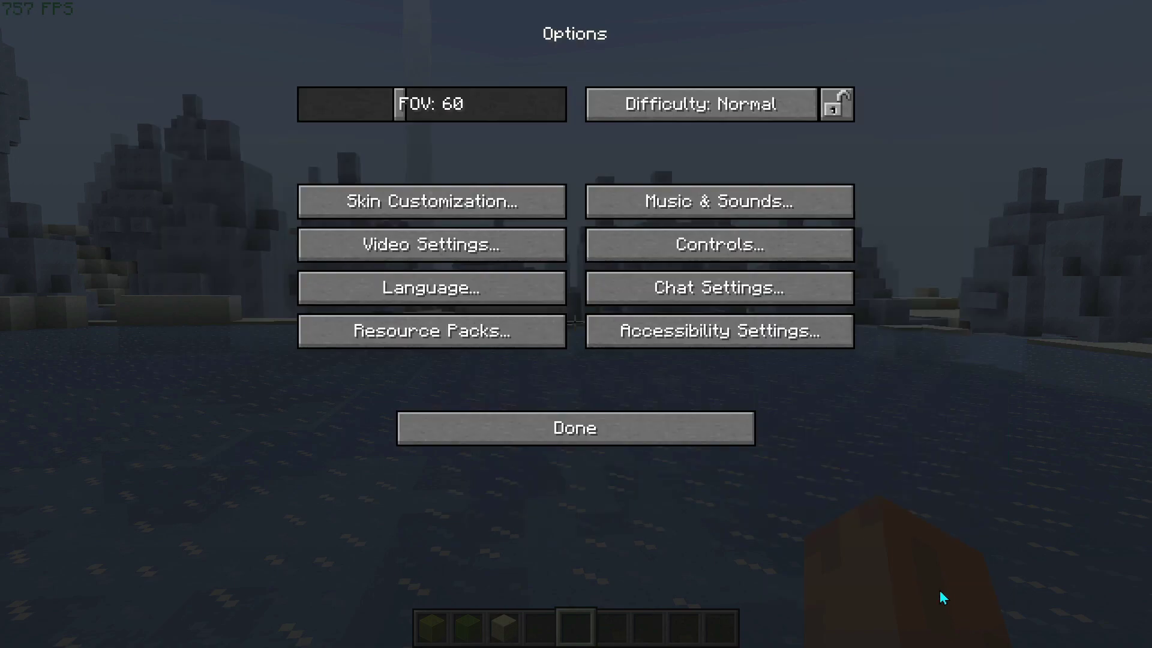
{"action": "key", "text": "Escape"}
{"action": "key", "text": "Escape"}
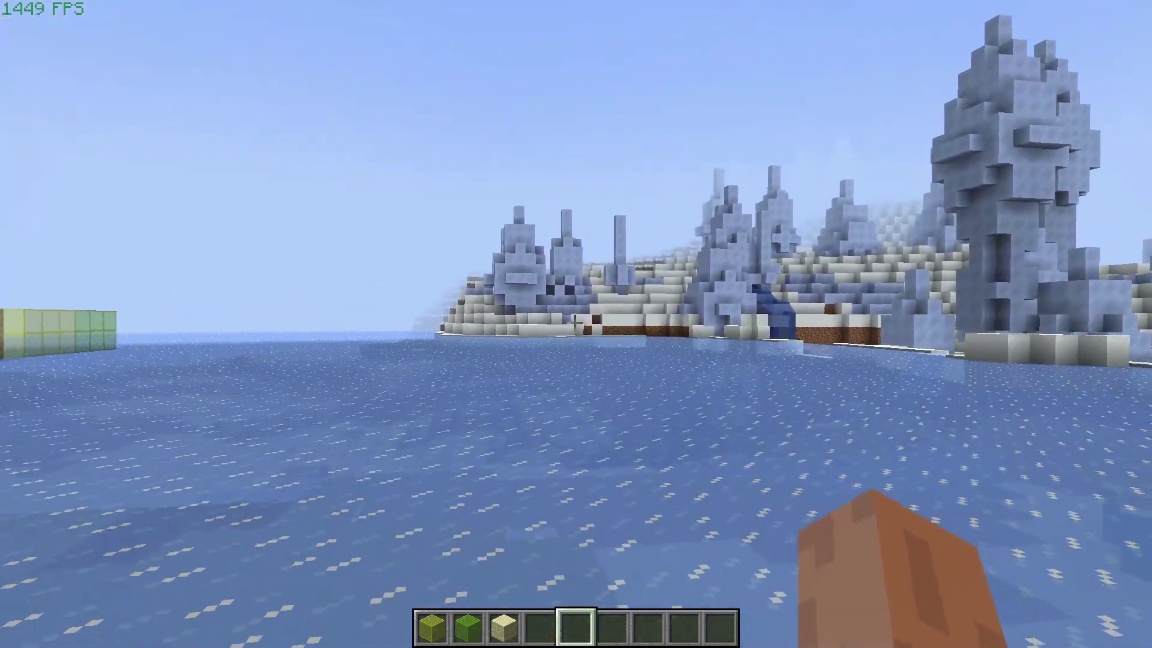
Step: Move forward across the ice toward the ice spikes to examine the frame rate during play
{"action": "key", "text": "w"}
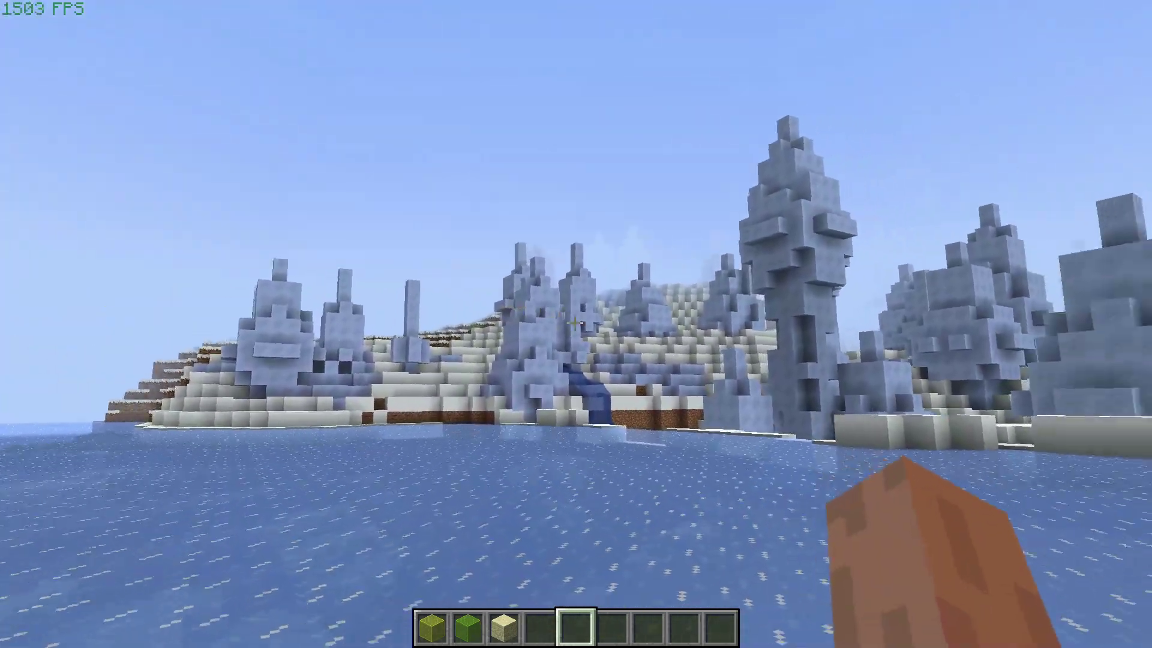
{"action": "key", "text": "w"}
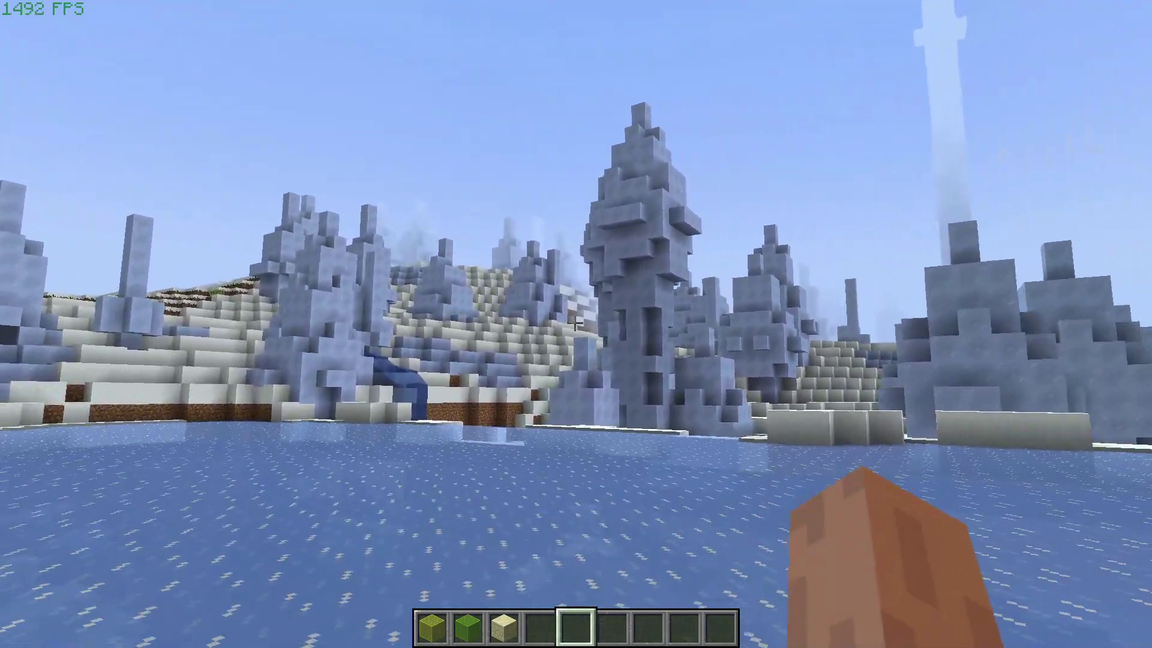
{"action": "key", "text": "w"}
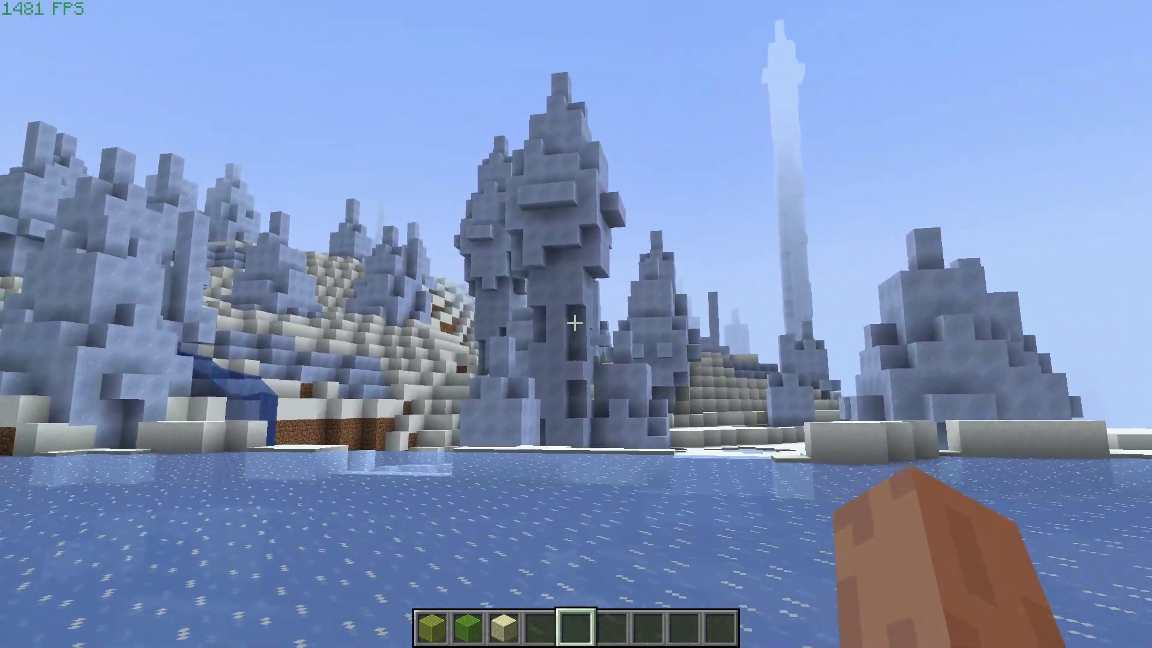
{"action": "key", "text": "w"}
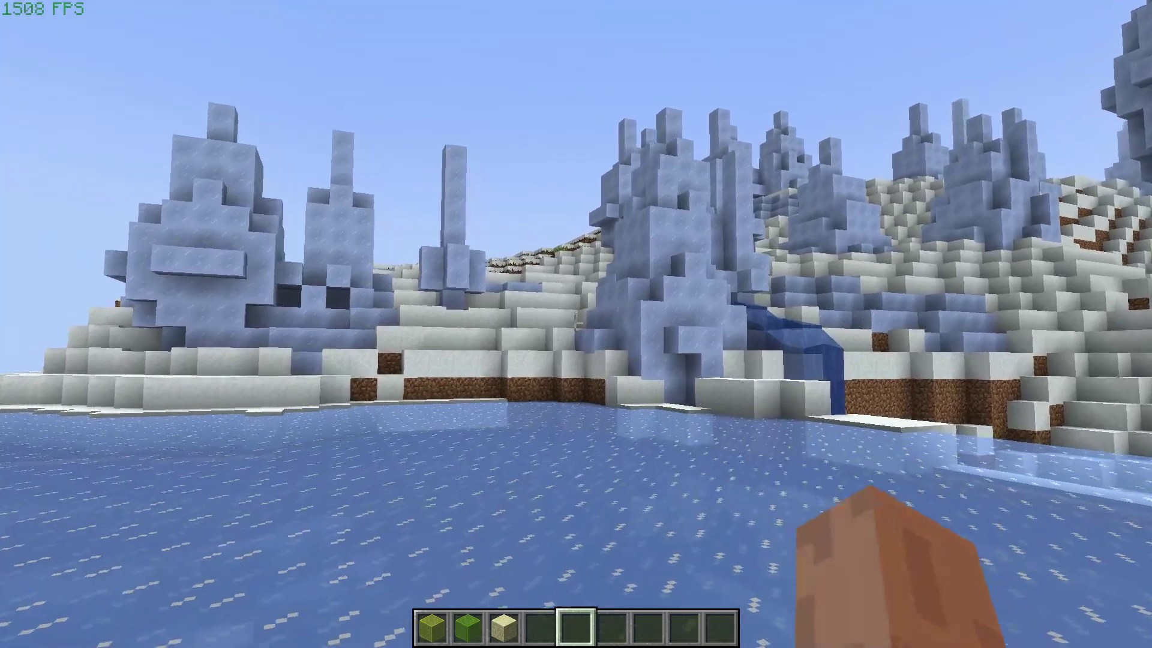
Step: Pause the game, look through the full list of installed mods, and return to the game menu
{"action": "key", "text": "Escape"}
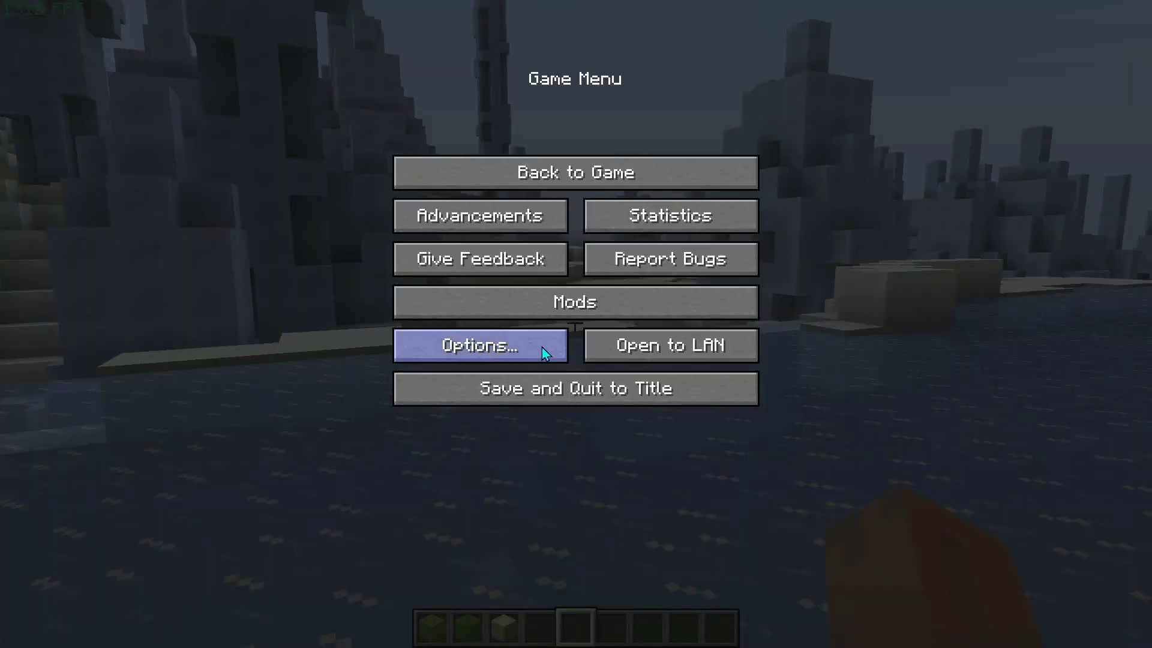
{"action": "left_click", "coordinate": [557, 297]}
{"action": "left_click_drag", "start_coordinate": [555, 180], "coordinate": [582, 188]}
{"action": "left_click", "coordinate": [717, 615]}
{"action": "key", "text": "Escape"}
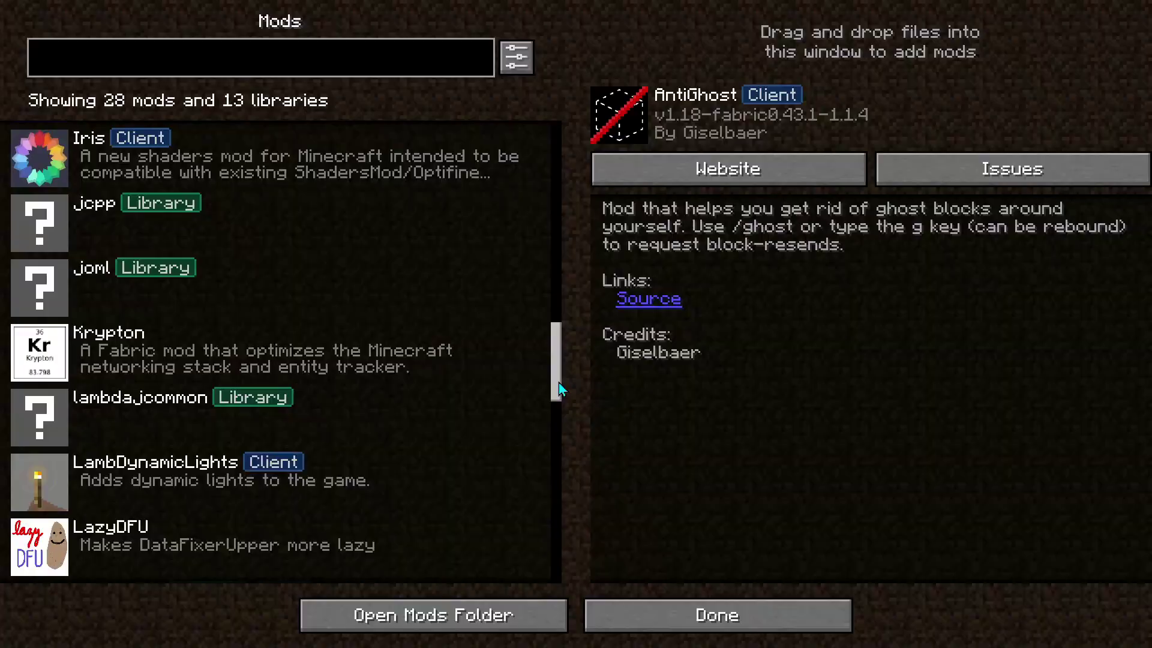
{"action": "left_click_drag", "start_coordinate": [562, 388], "coordinate": [582, 189]}
{"action": "left_click", "coordinate": [811, 629]}
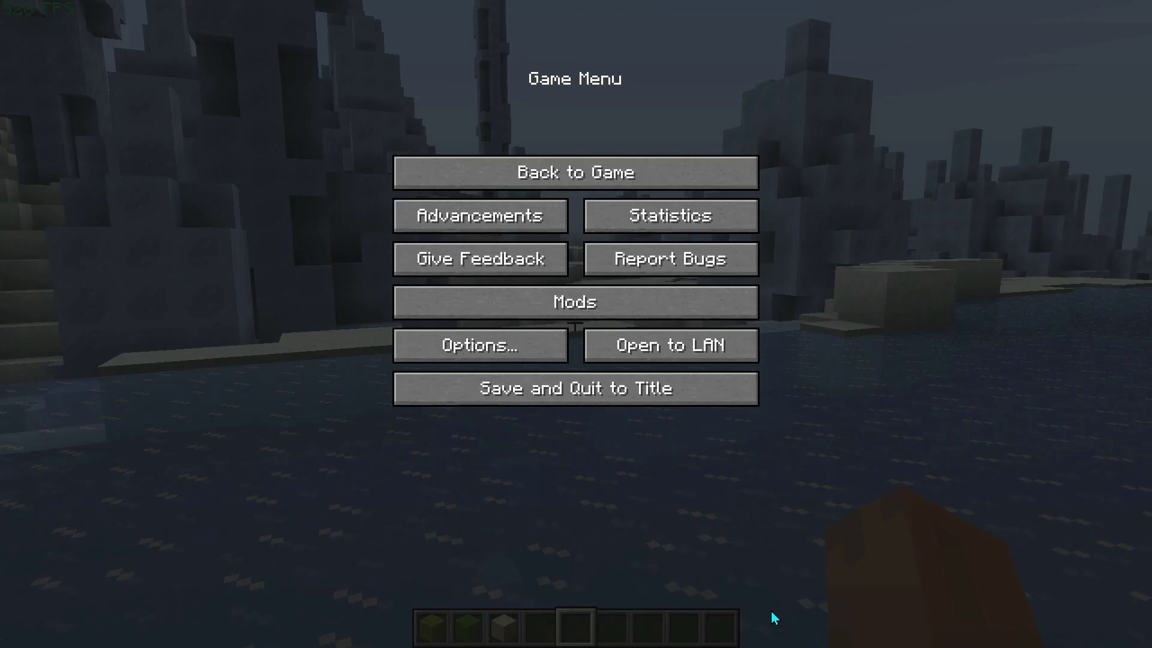